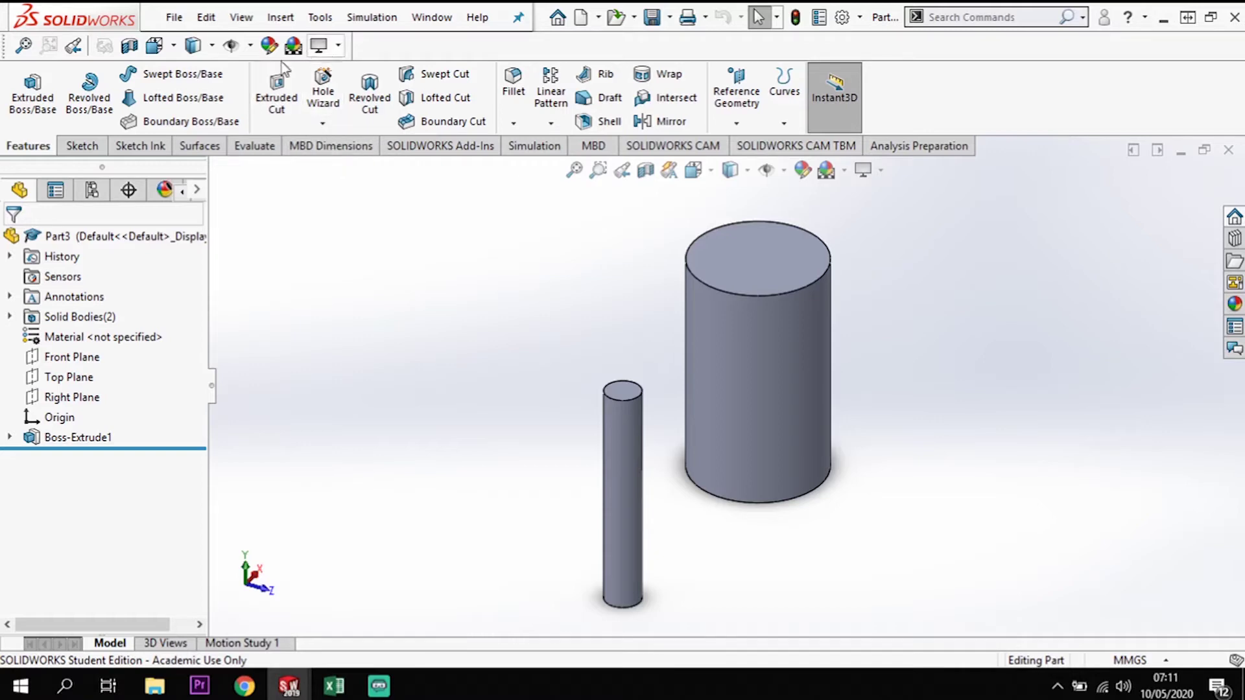
left_click(322, 123)
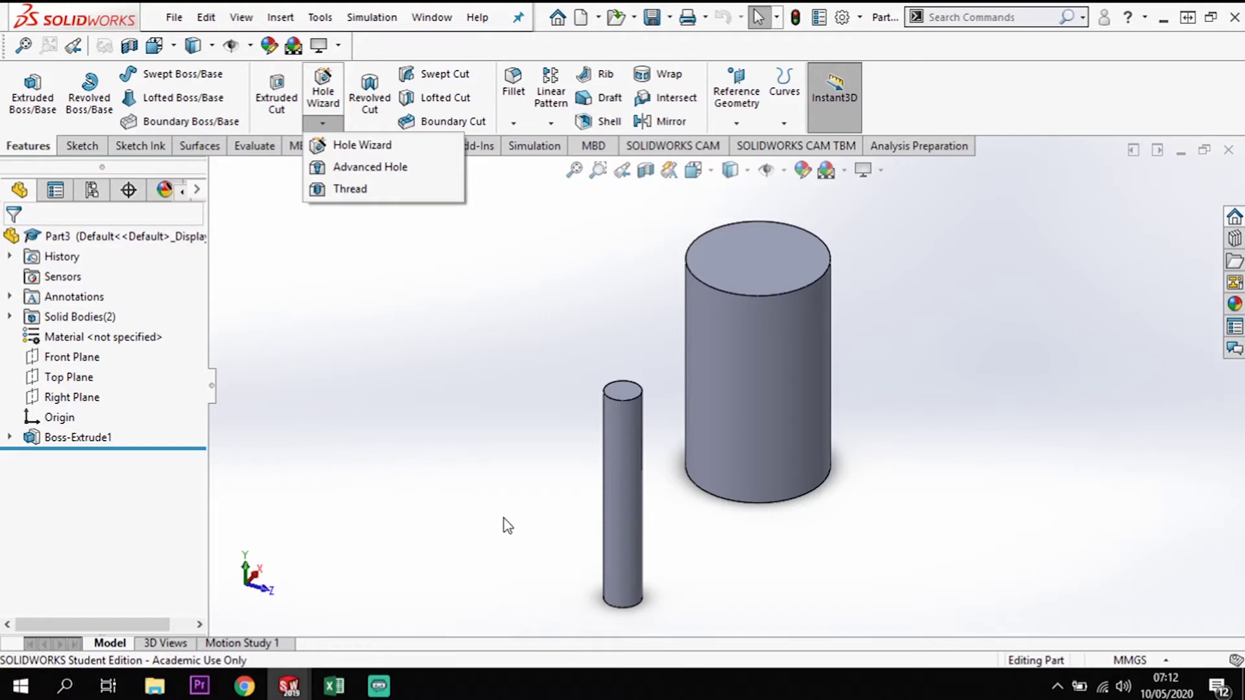
left_click(472, 367)
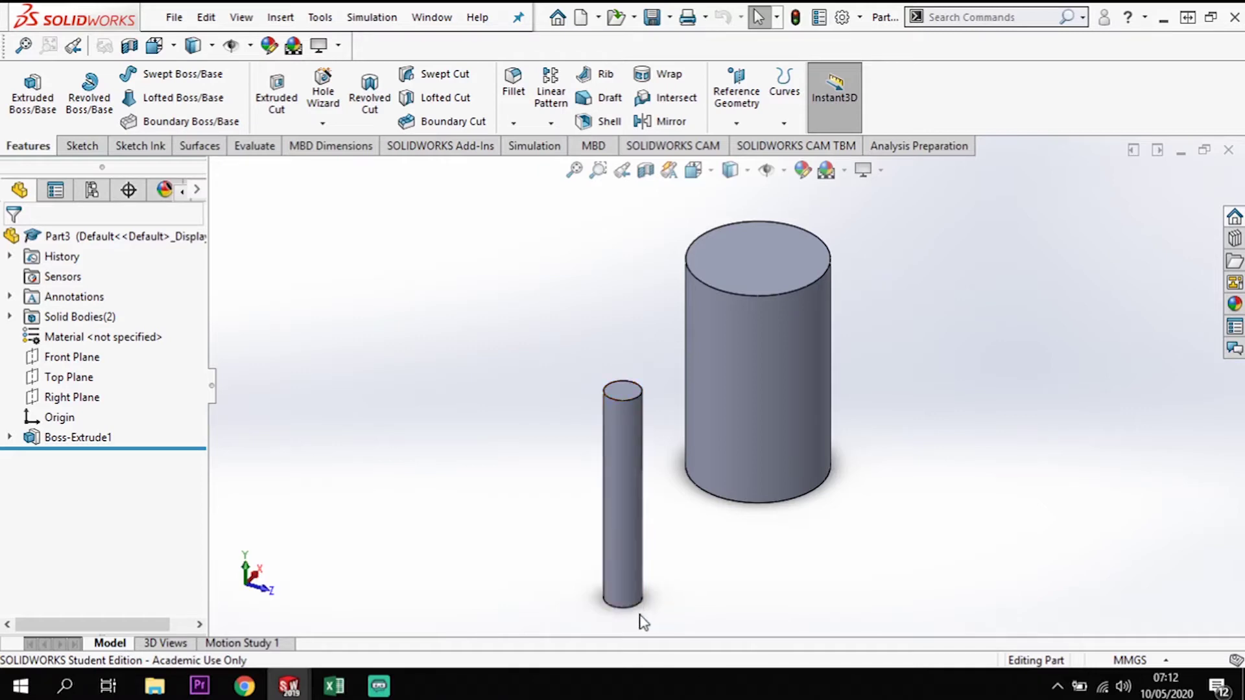
Open a sketch on the thin cylinder's bottom face and convert the face's circular edge into sketch geometry
scroll(664, 612, "up", 2)
middle_click_drag(711, 566, 706, 507)
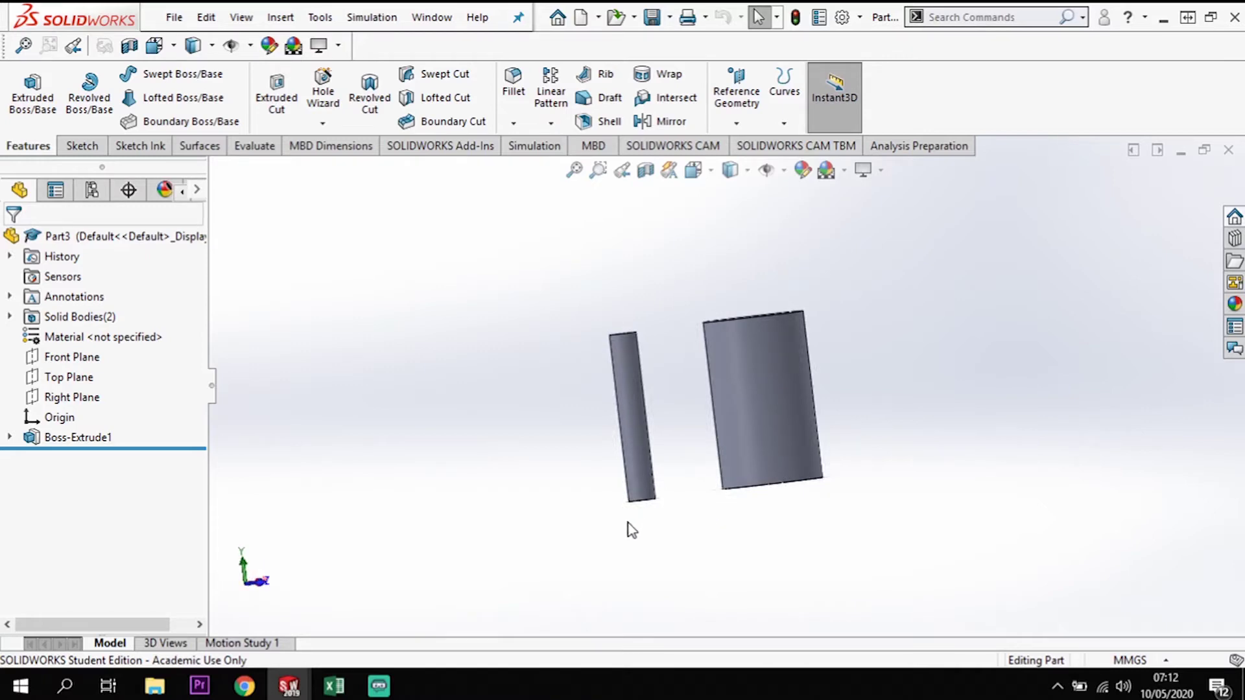
scroll(656, 522, "down", 2)
middle_click_drag(683, 487, 680, 428)
scroll(642, 441, "down", 2)
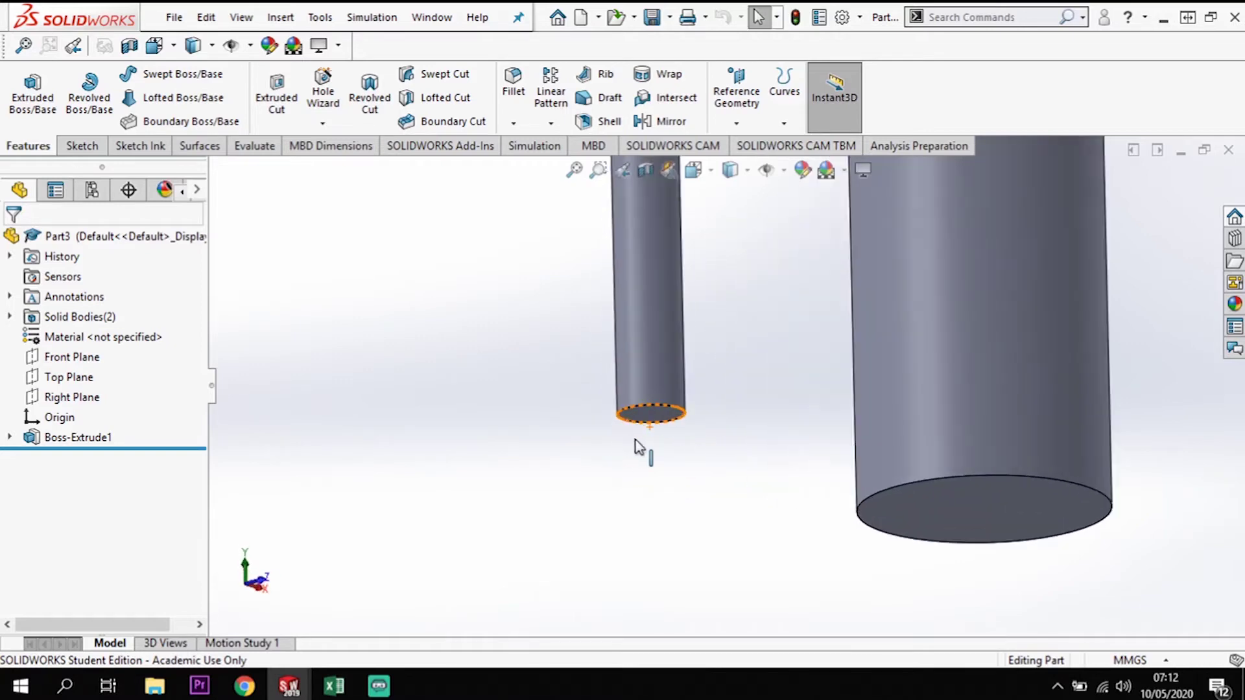
left_click(666, 420)
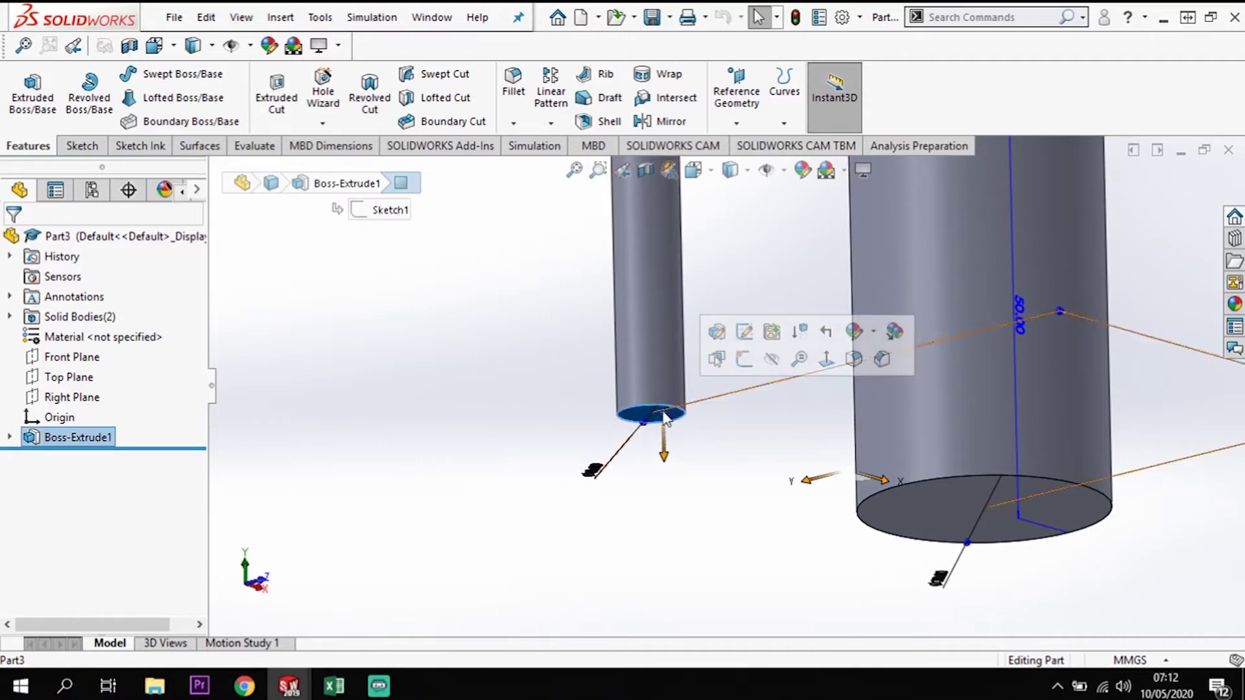
left_click(71, 148)
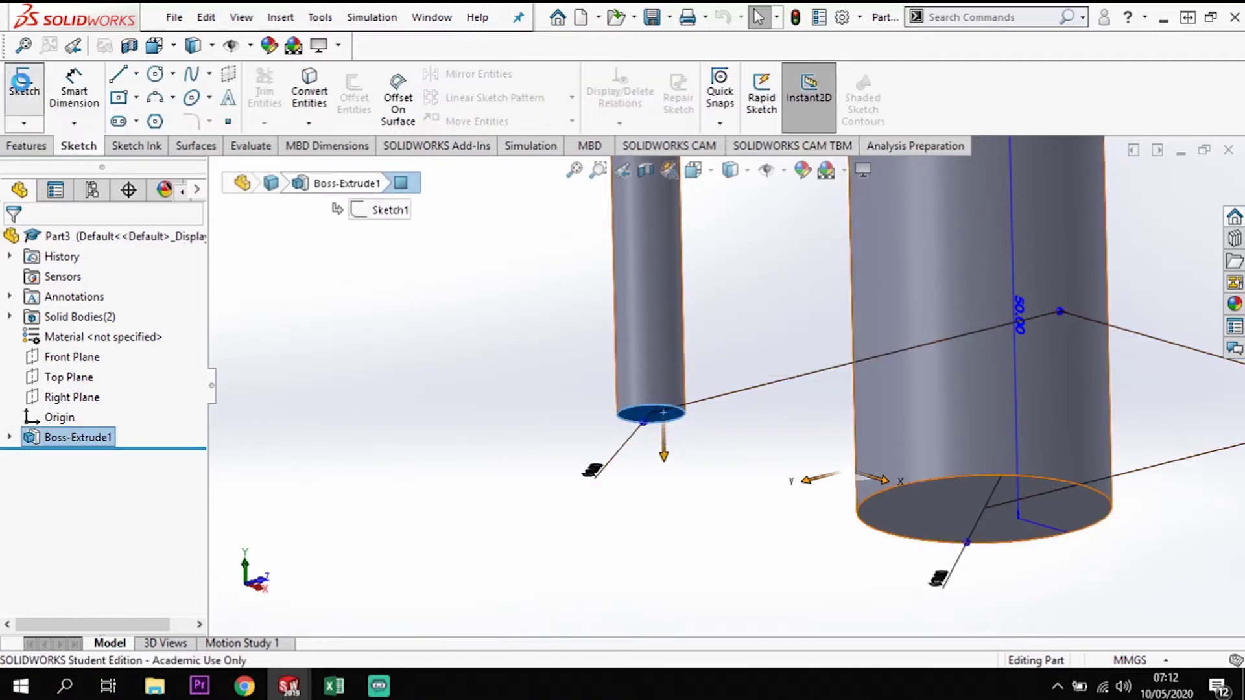
left_click(18, 78)
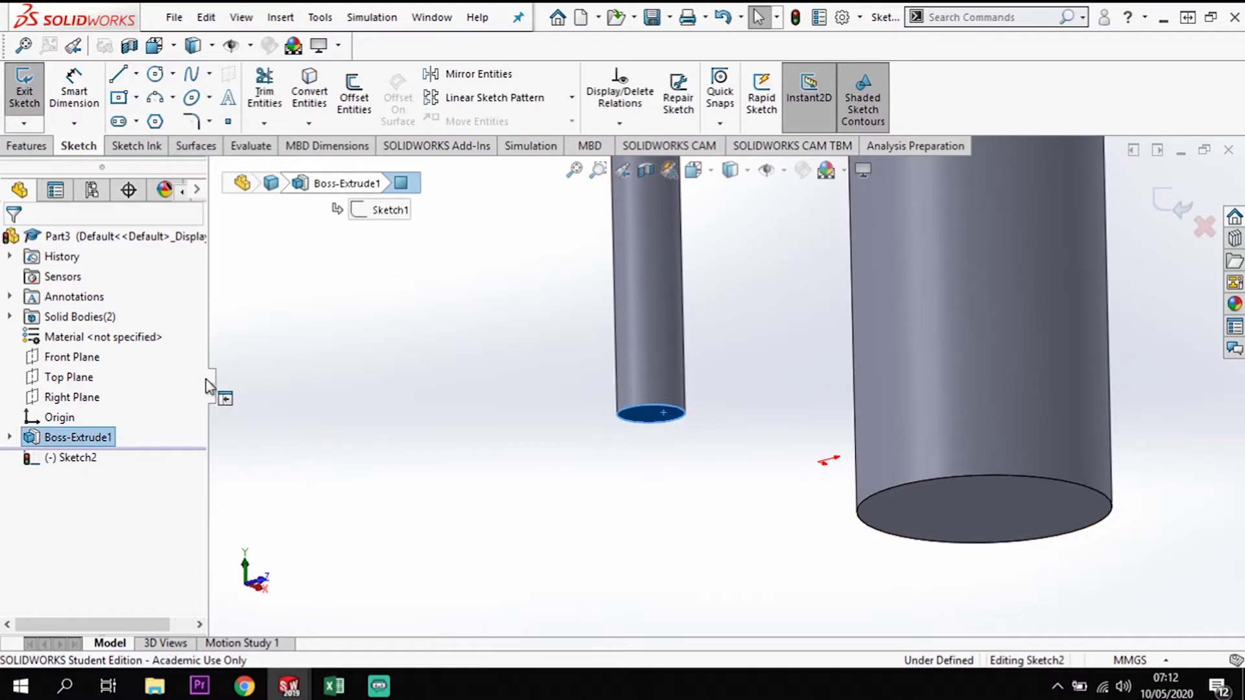
left_click(642, 415)
left_click(309, 83)
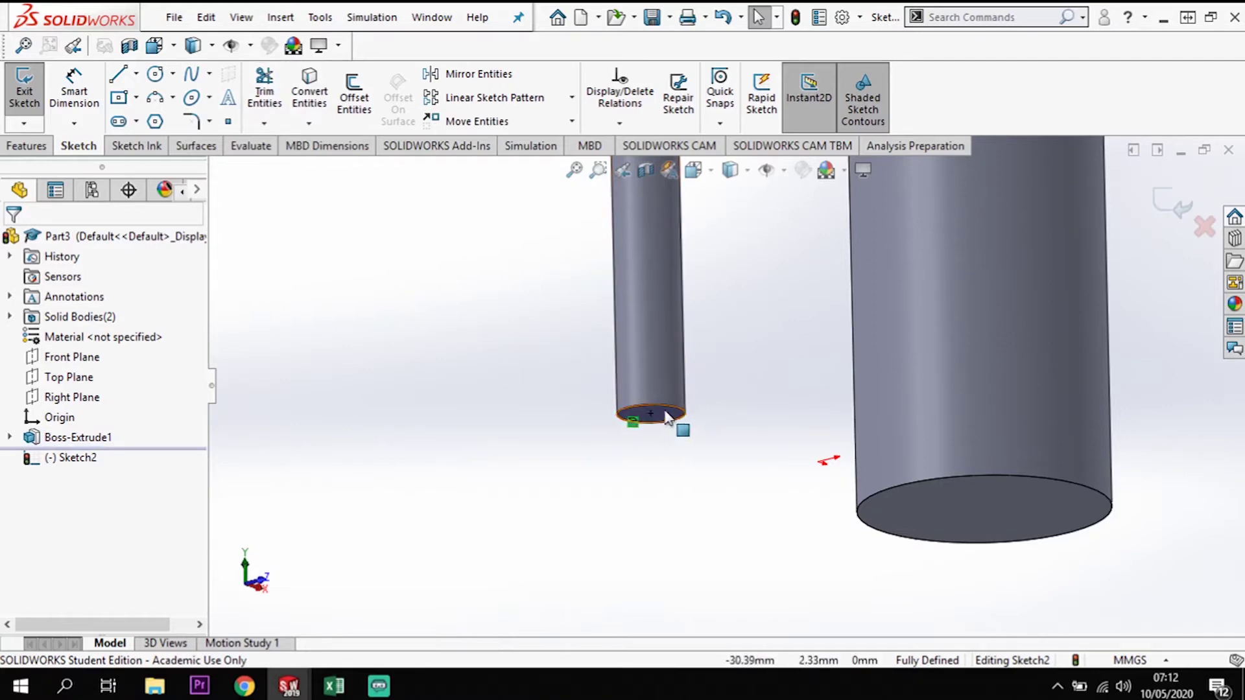
Start a helix from the converted circle, defined by height and pitch
key("z")
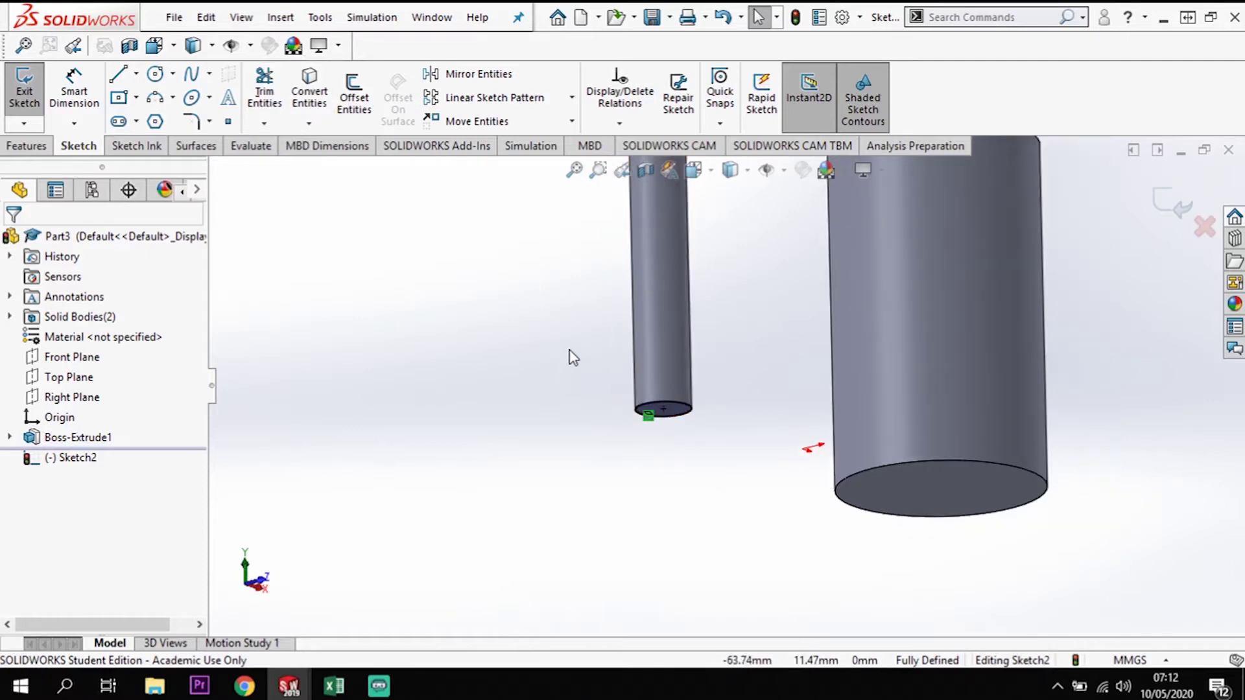
scroll(573, 358, "up", 2)
scroll(713, 275, "up", 3)
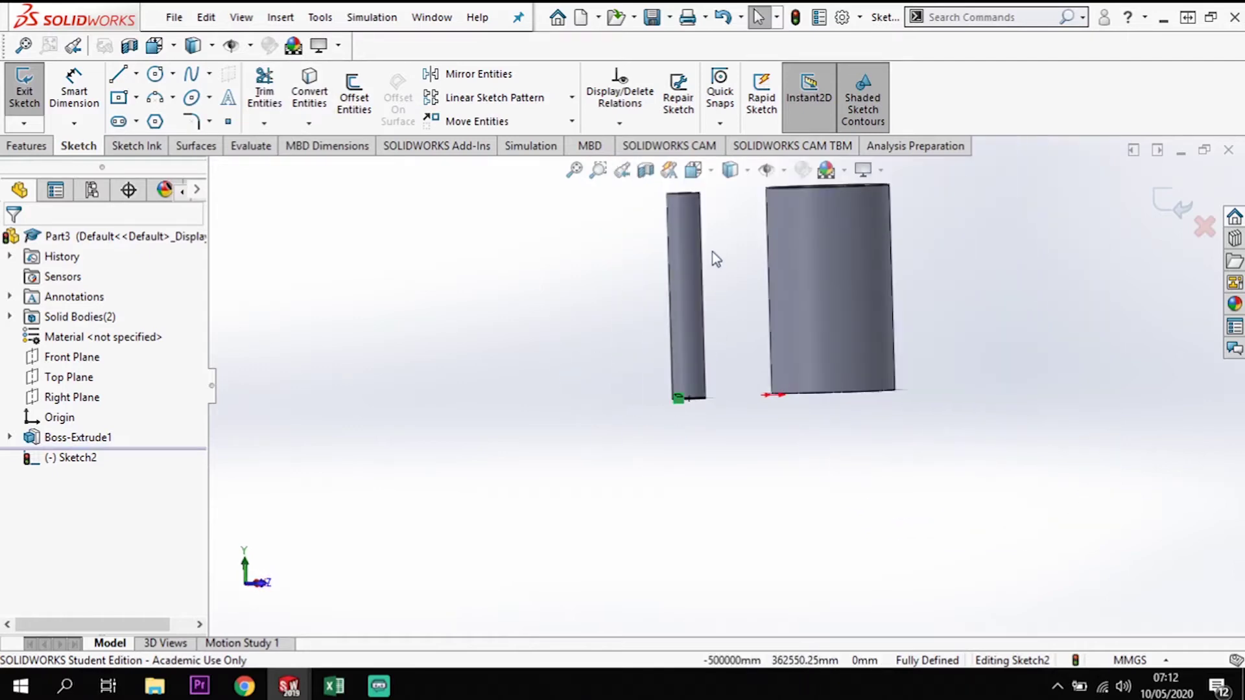
scroll(715, 259, "down", 1)
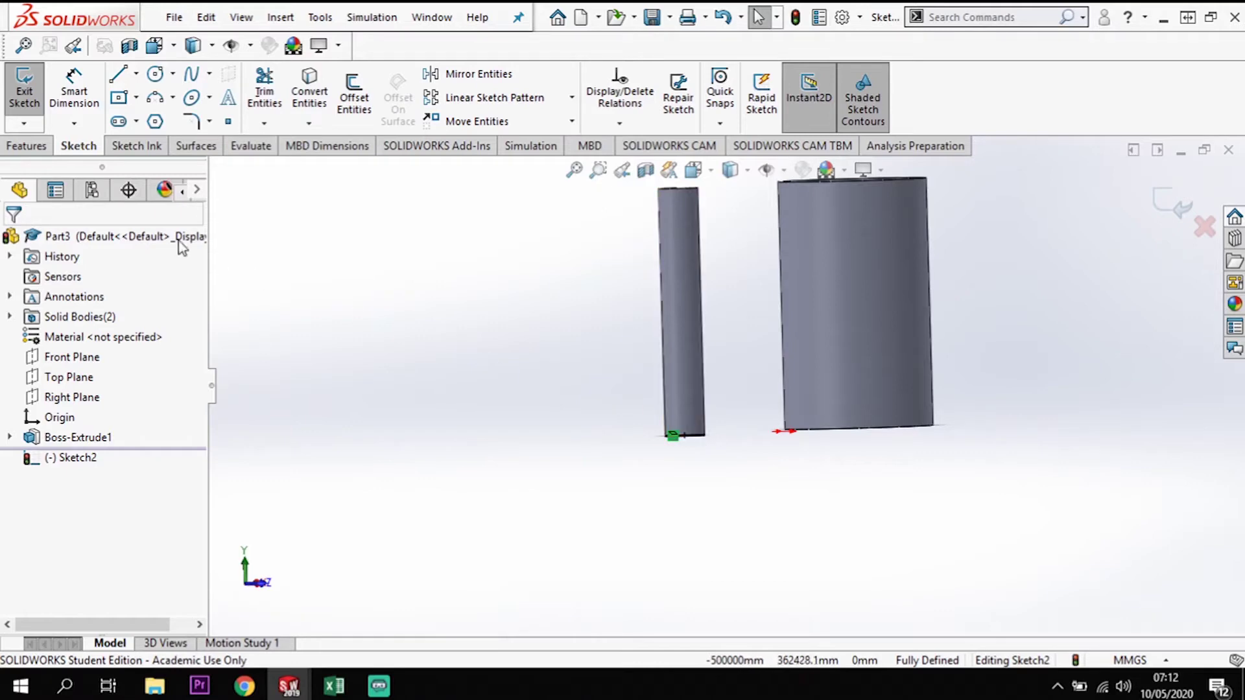
left_click(28, 151)
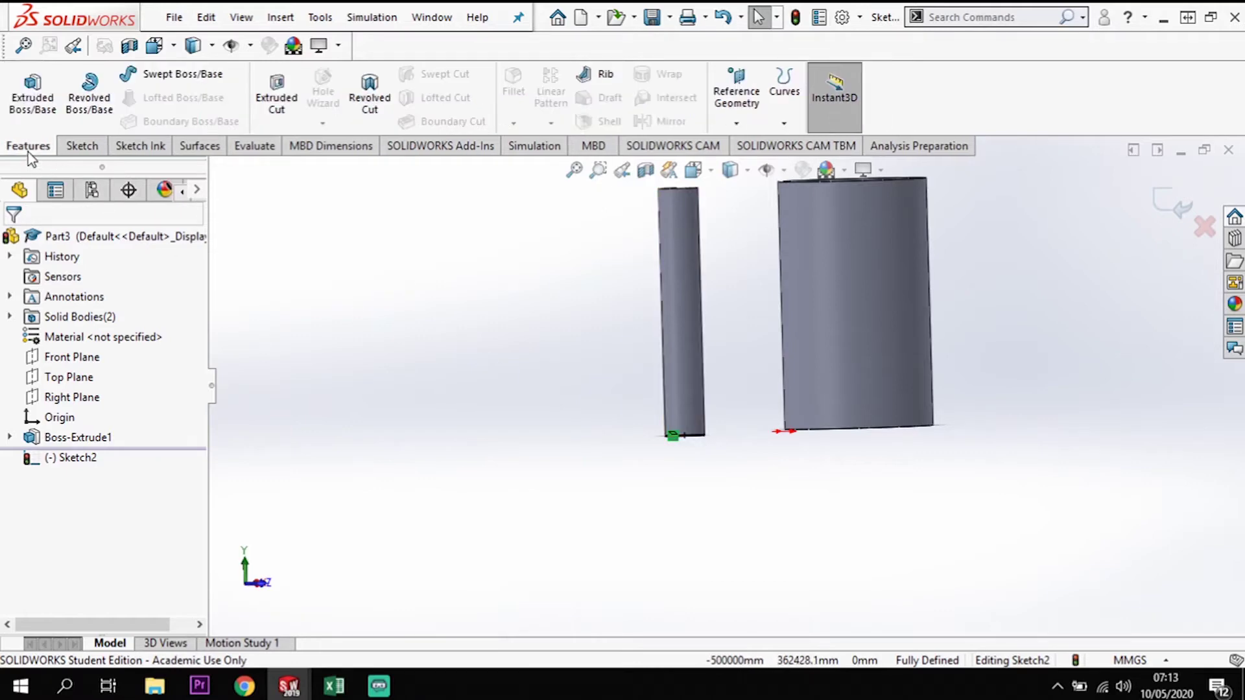
left_click(785, 122)
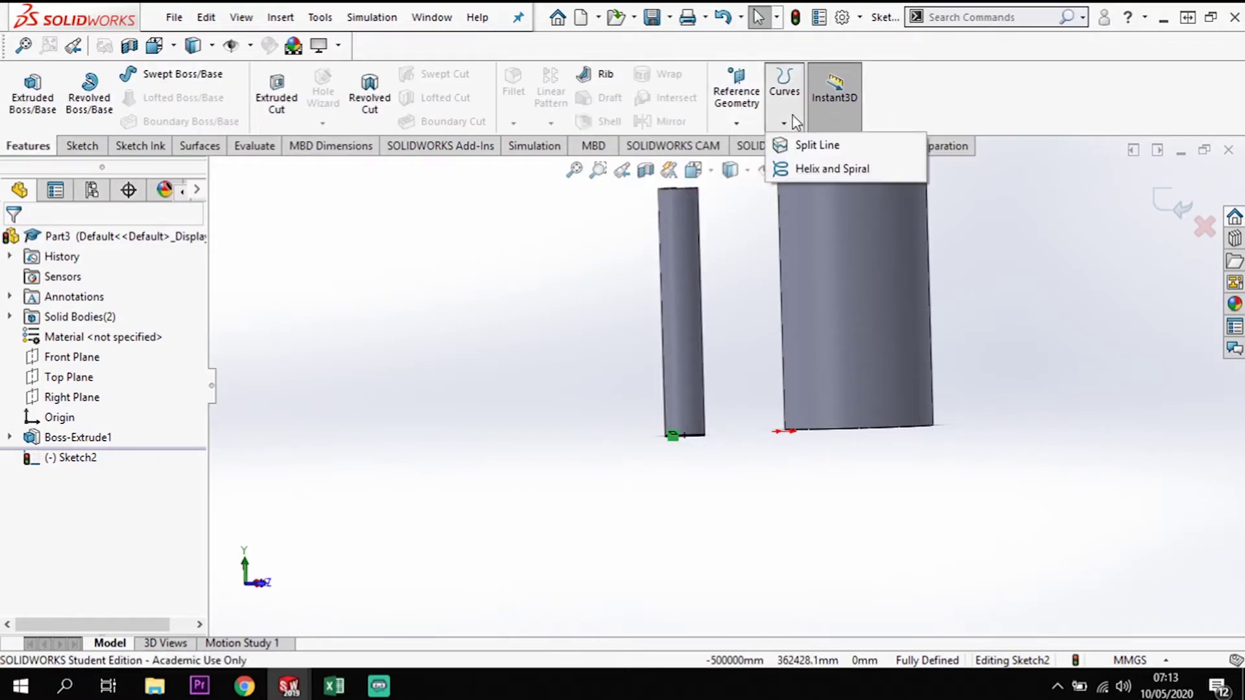
left_click(827, 170)
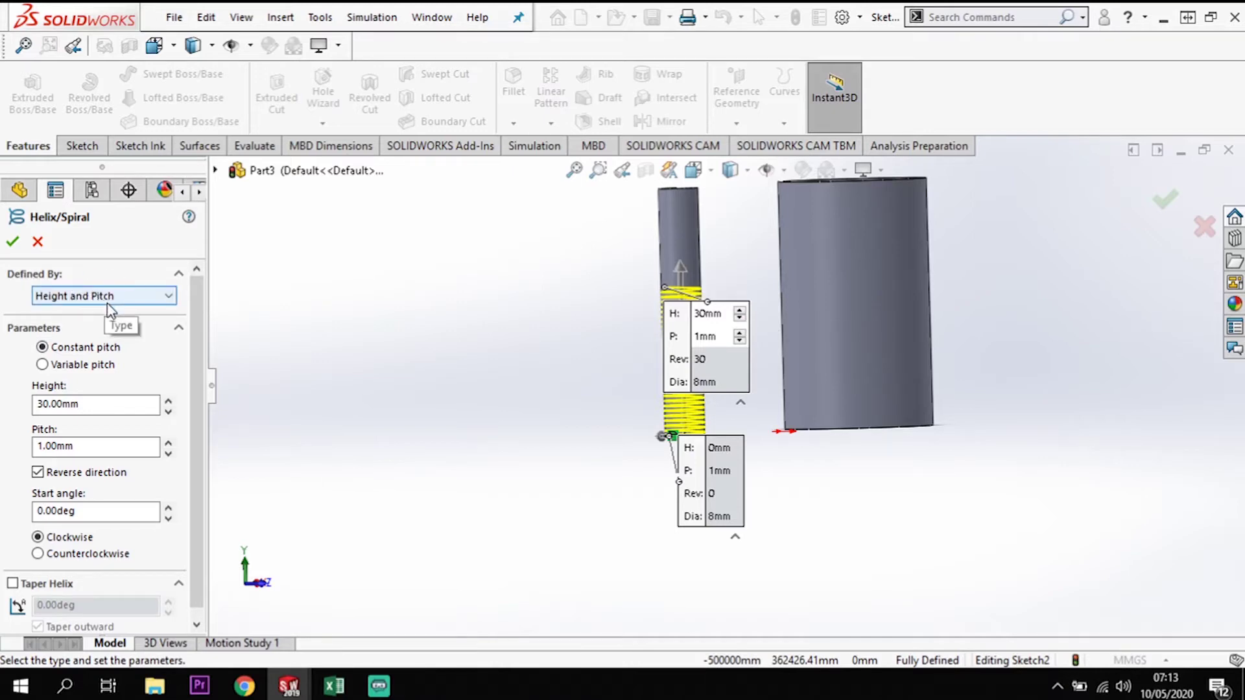
left_click(70, 299)
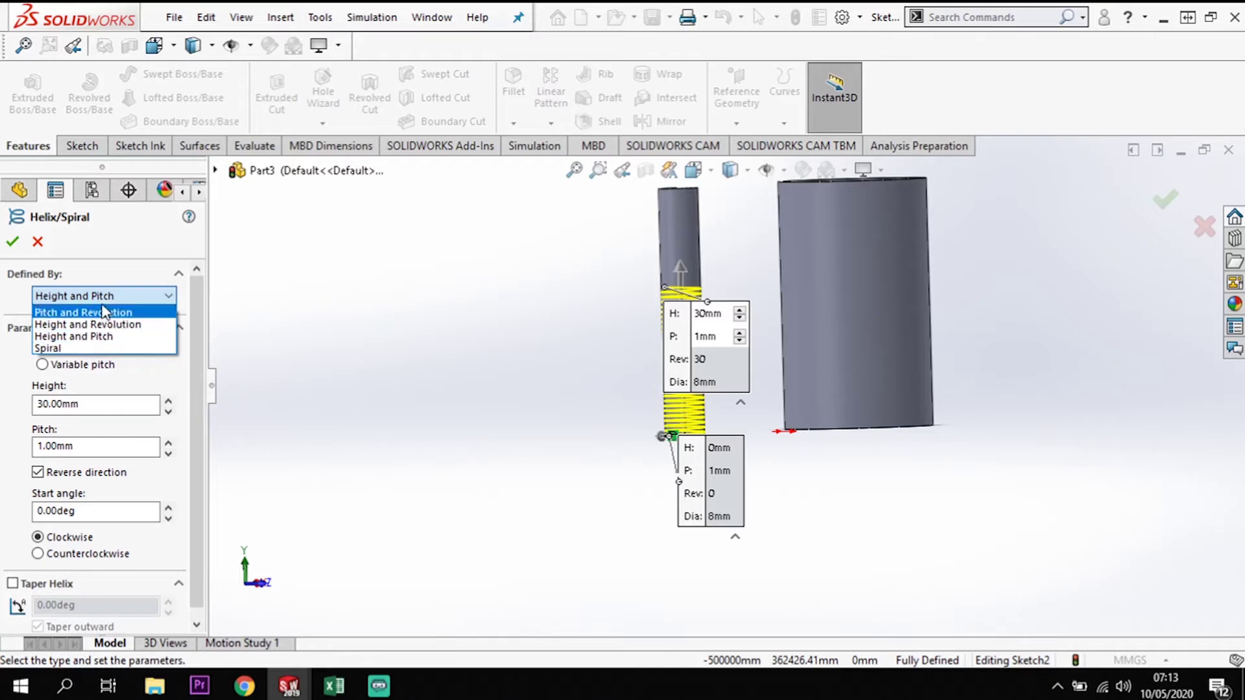
left_click(98, 337)
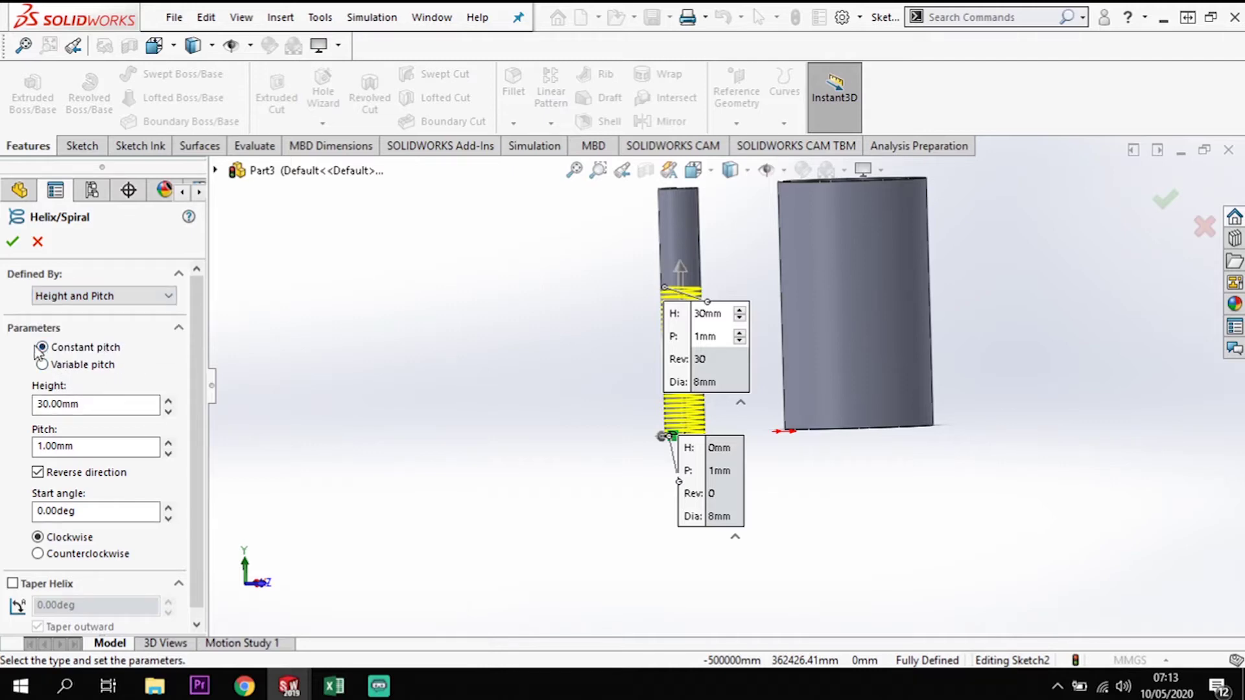
Set the helix height to 35 mm and create the helix
double_click(107, 405)
type("35")
key("Return")
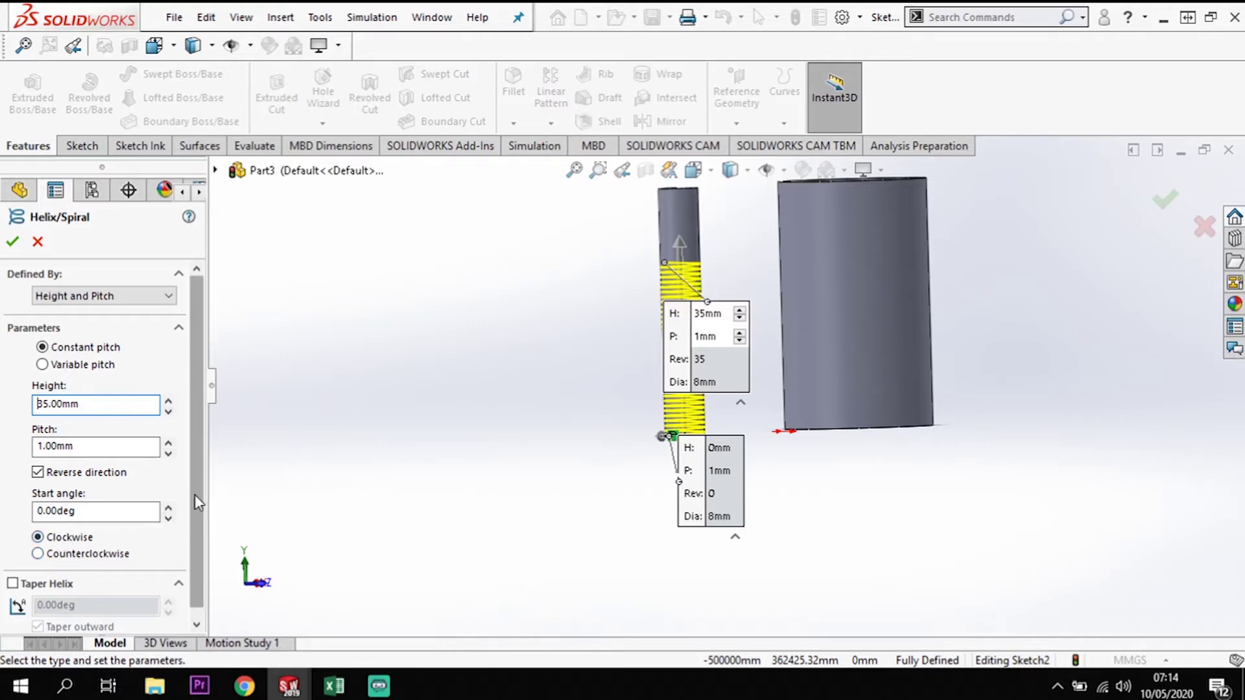
scroll(195, 494, "down", 1)
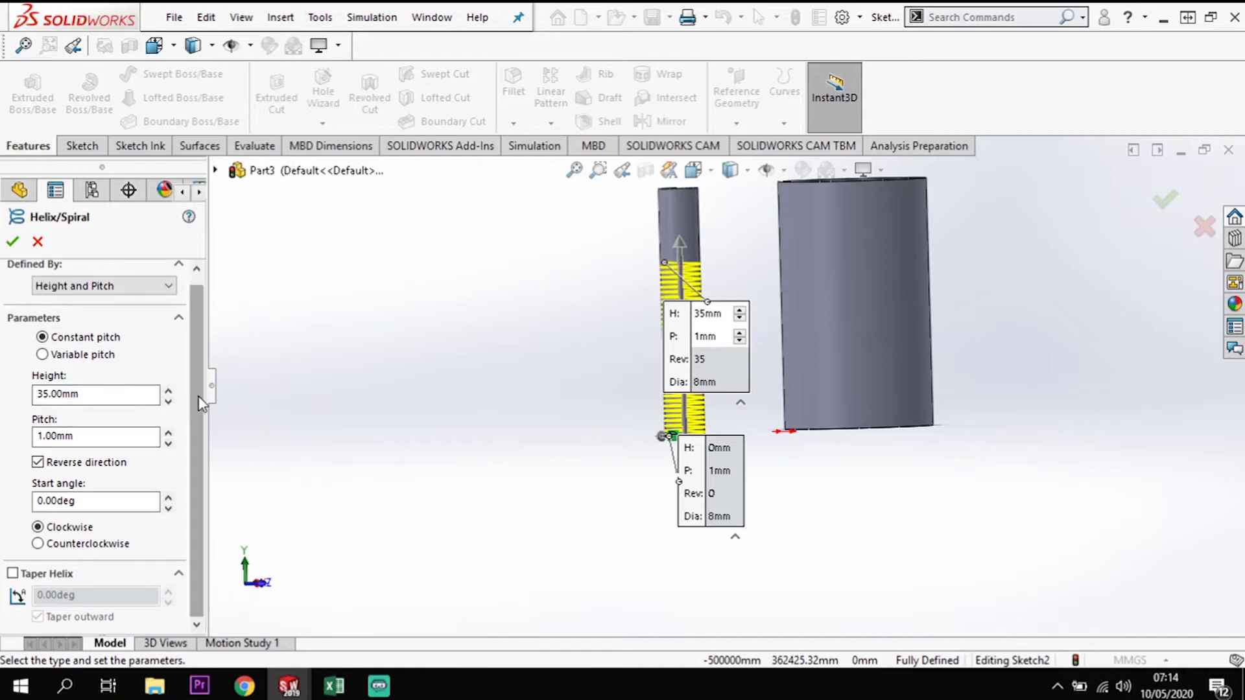
scroll(196, 393, "up", 1)
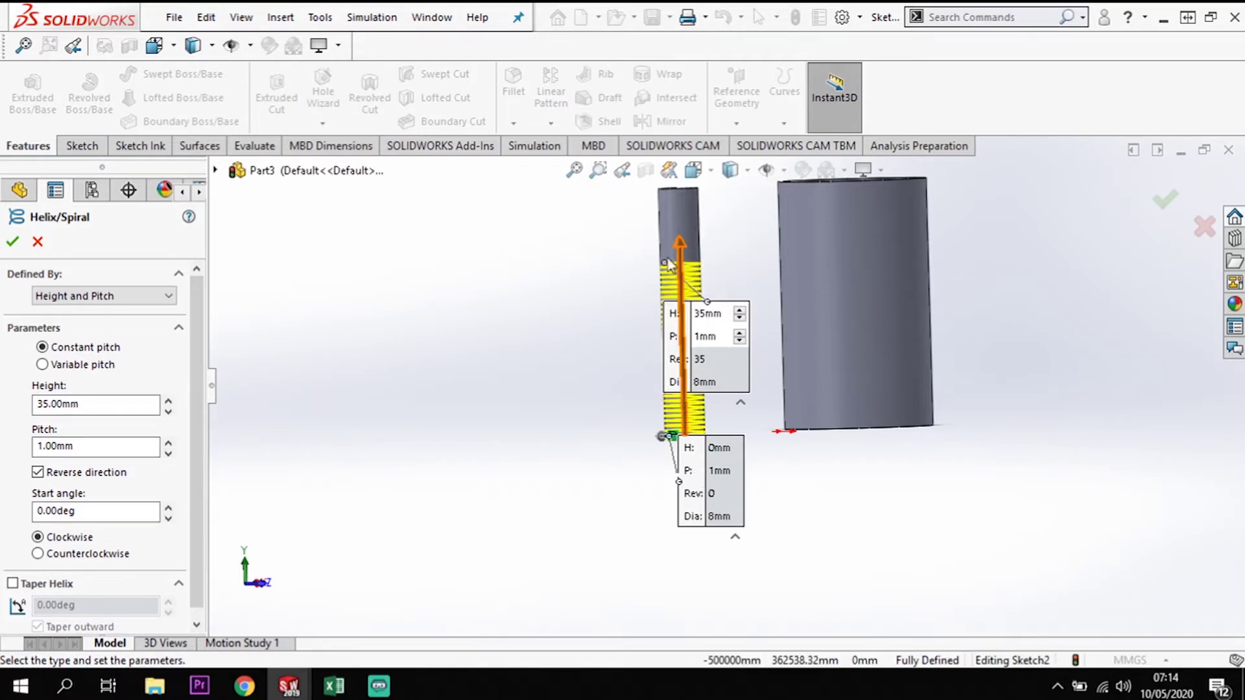
left_click(11, 243)
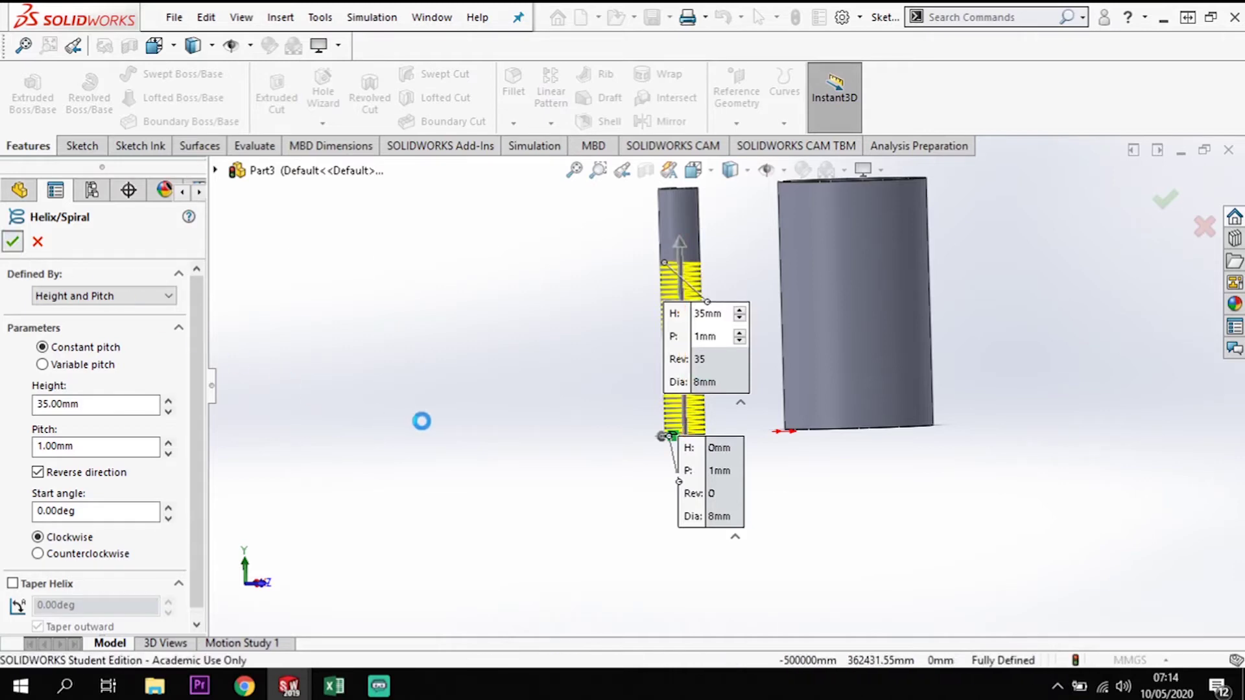
Open the helix on the thin cylinder for editing
scroll(694, 369, "down", 5)
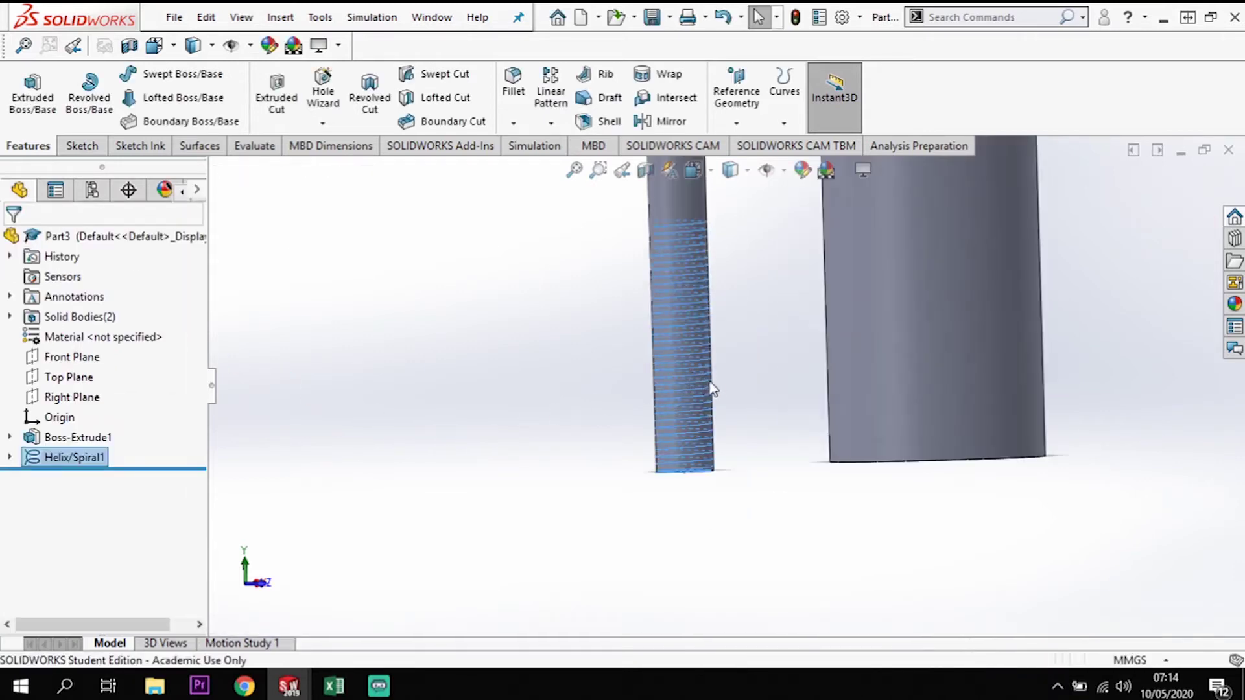
left_click(767, 422)
middle_click_drag(767, 422, 682, 463)
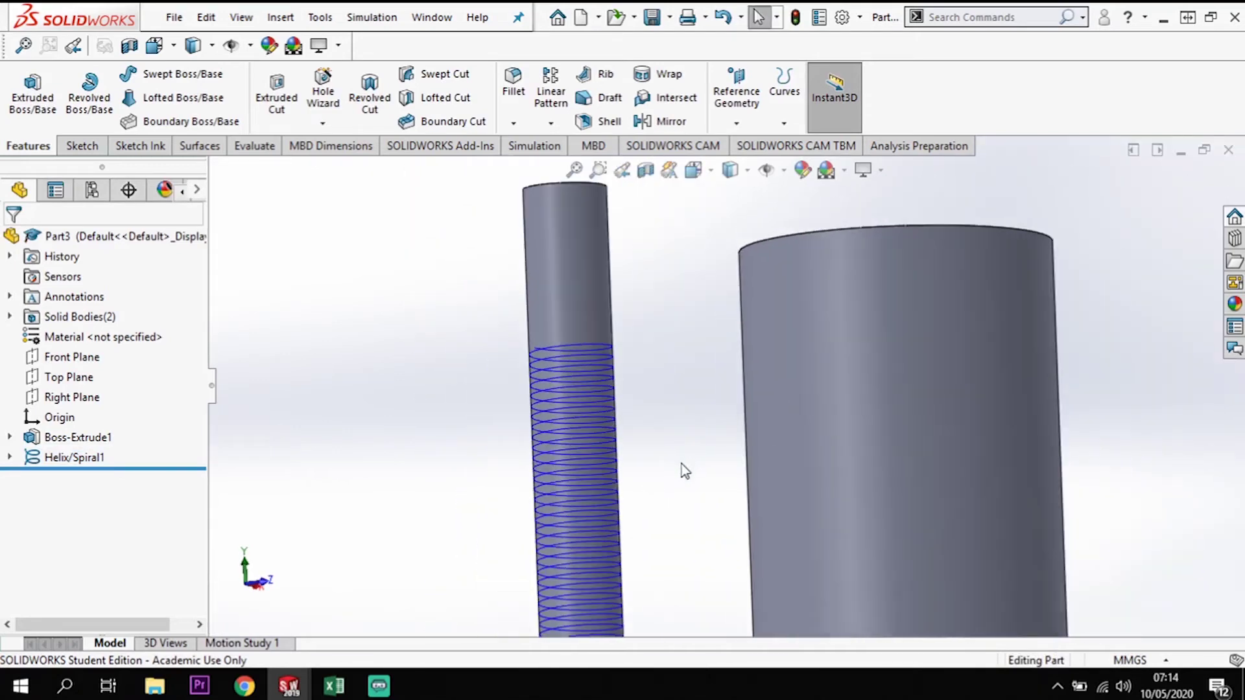
middle_click_drag(660, 582, 667, 561)
scroll(666, 561, "up", 5)
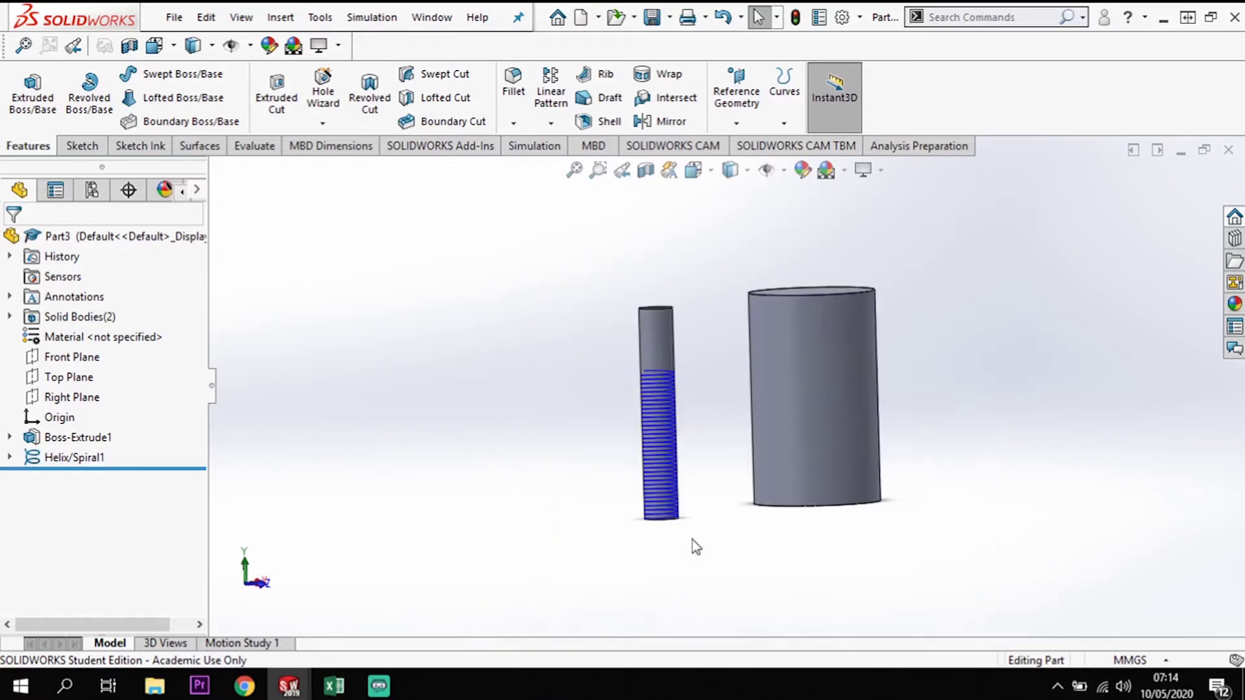
right_click(69, 459)
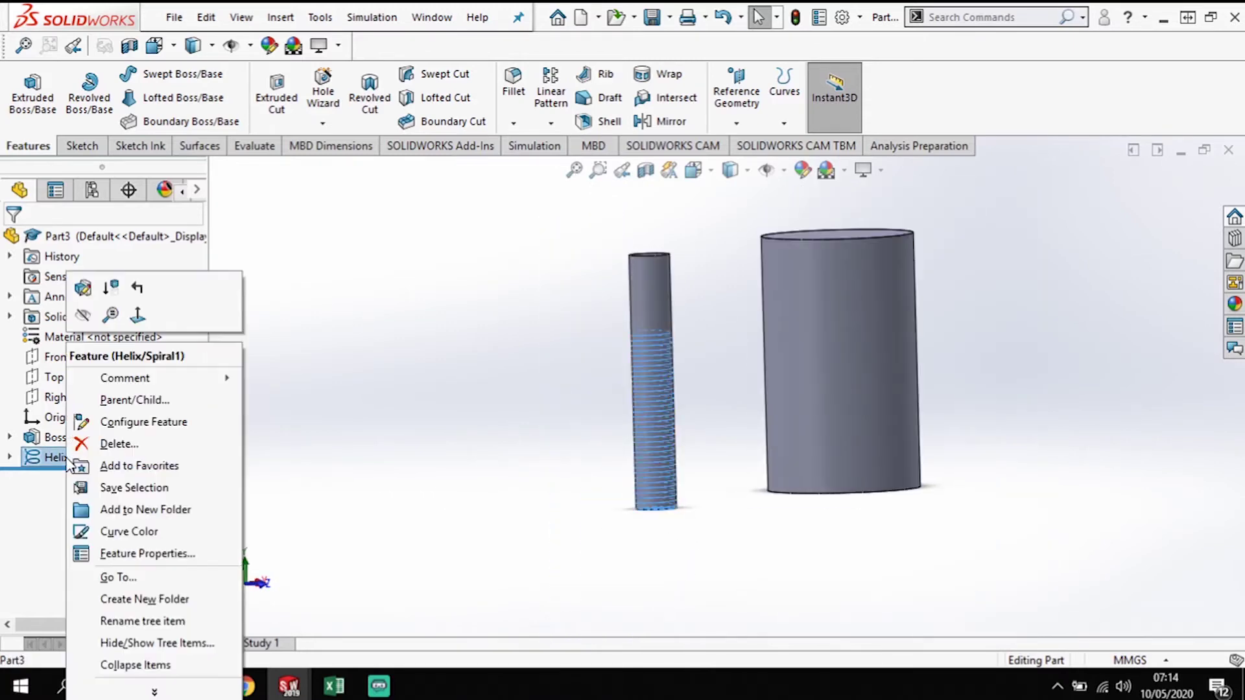
left_click(90, 290)
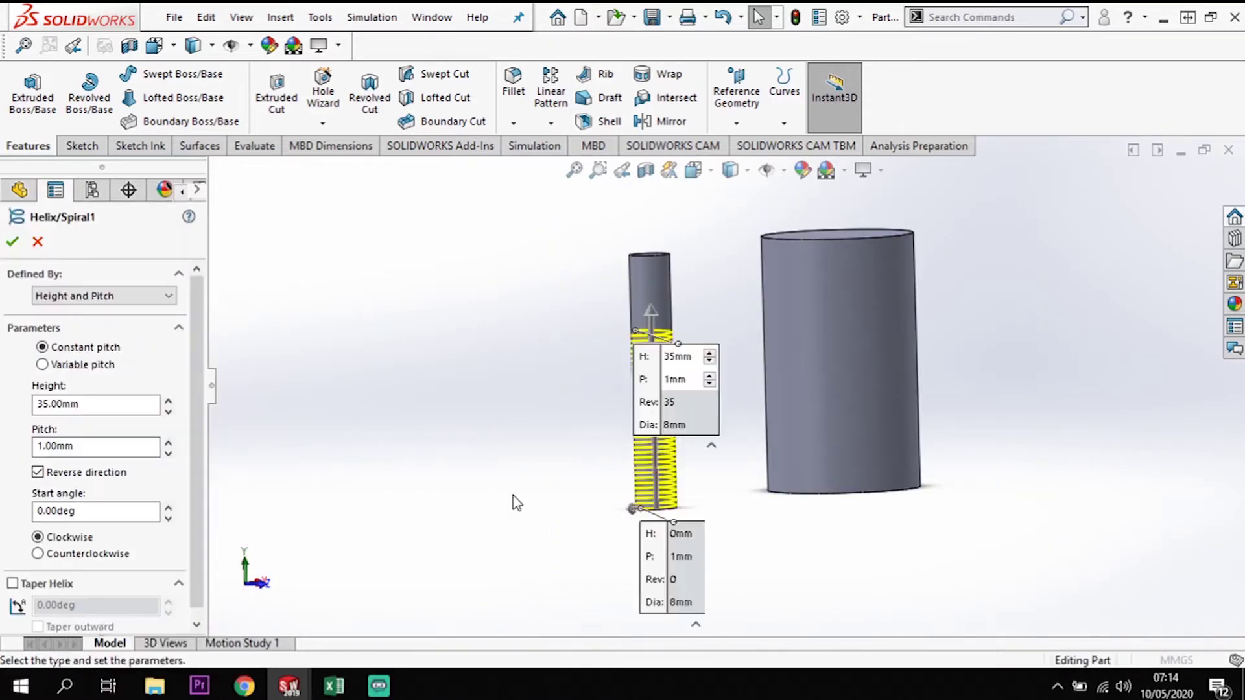
left_click(141, 508)
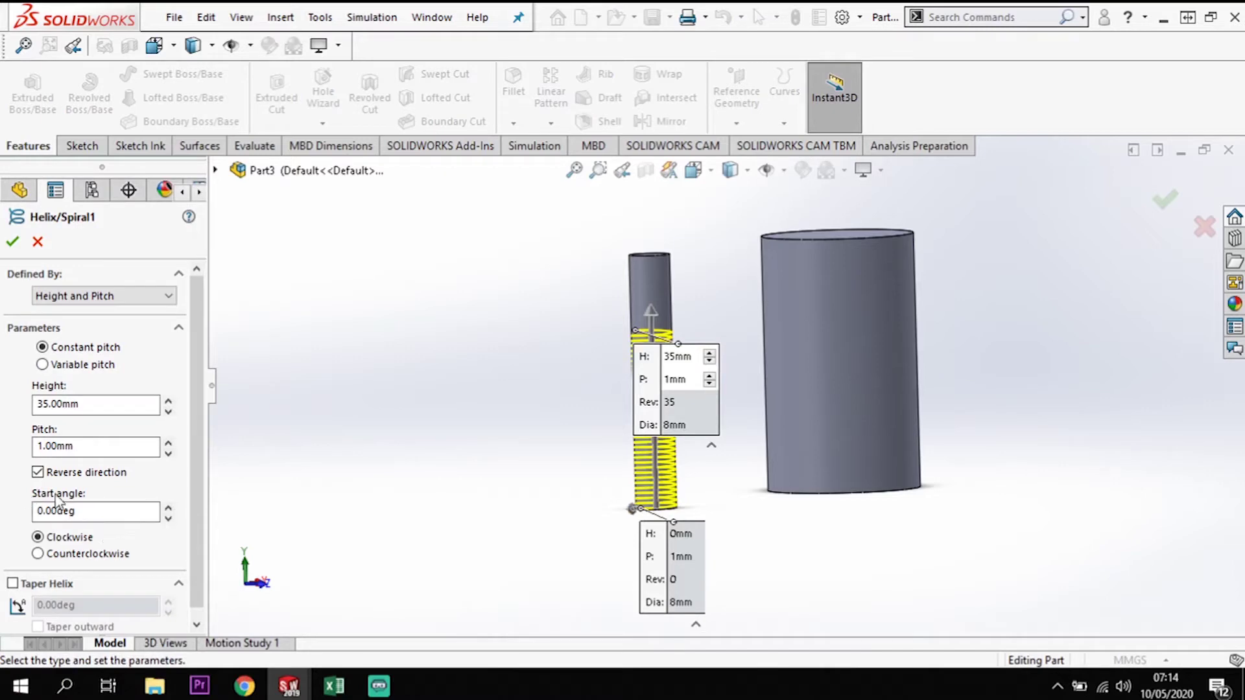
Examine where the helix starts on the cylinder's bottom edge relative to the front, top and right planes
scroll(741, 508, "down", 2)
scroll(648, 515, "down", 3)
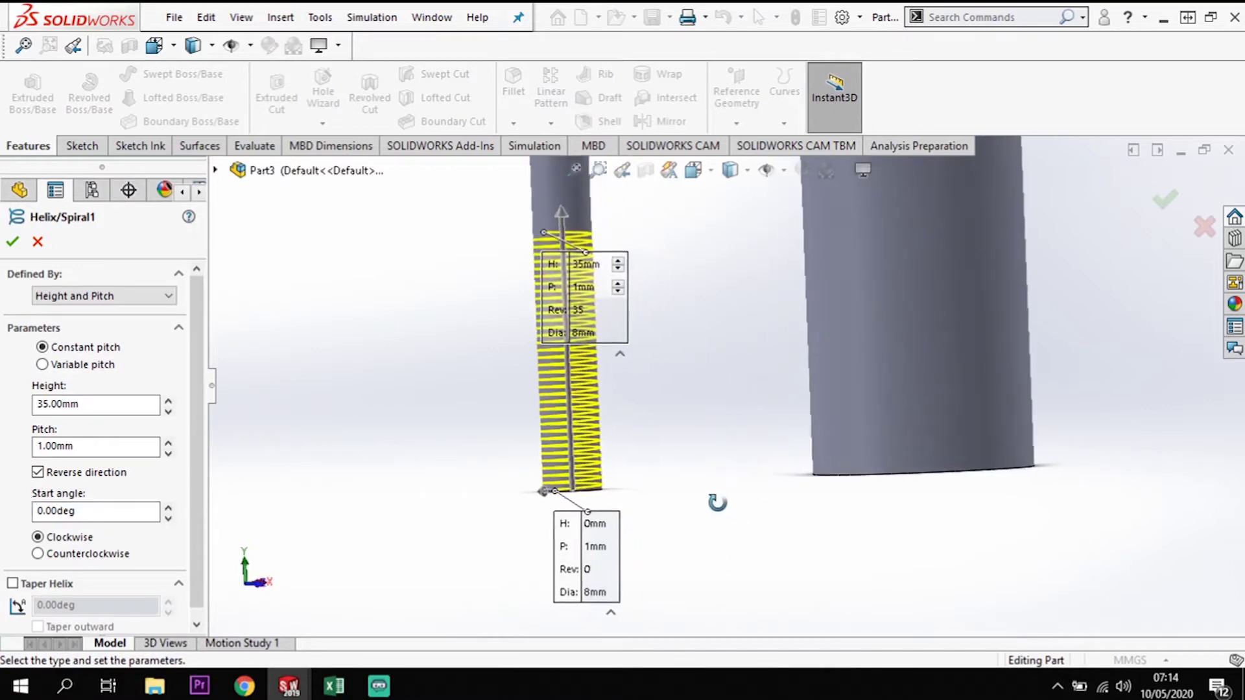
mouse_move(546, 478)
middle_mouse_down()
mouse_move(538, 464)
mouse_move(687, 459)
mouse_move(720, 473)
mouse_move(731, 503)
mouse_move(531, 472)
middle_mouse_up()
scroll(516, 475, "down", 1)
scroll(502, 431, "down", 1)
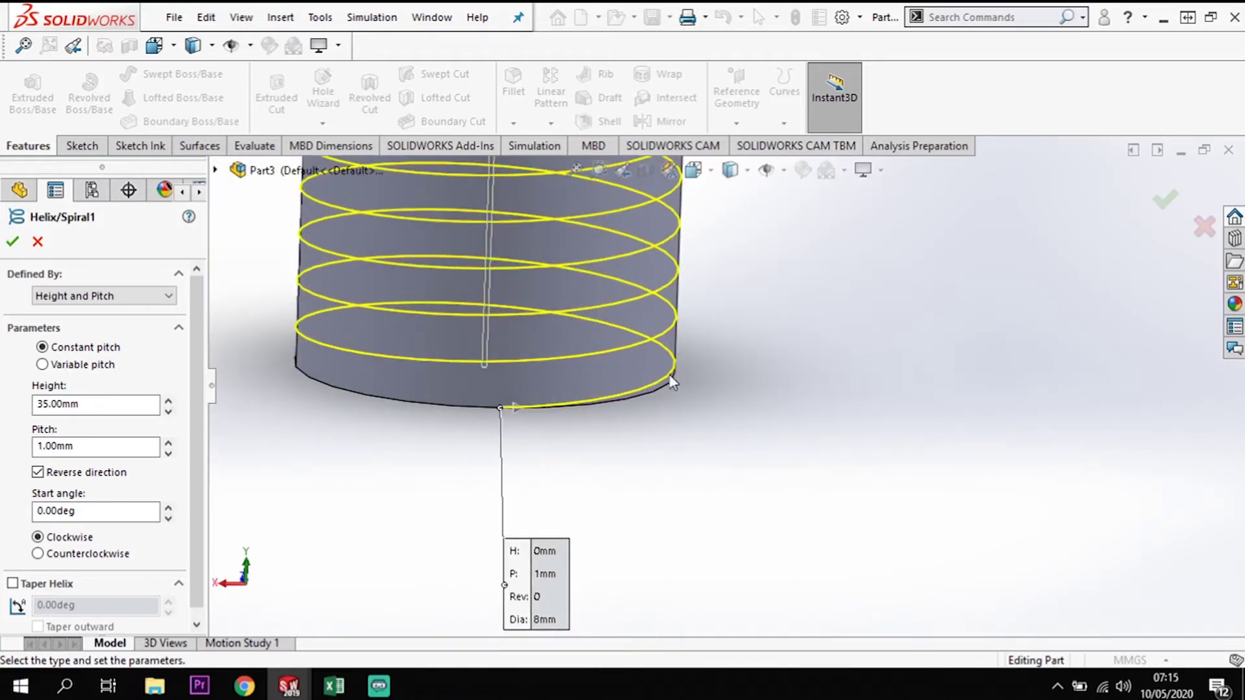
left_click(214, 170)
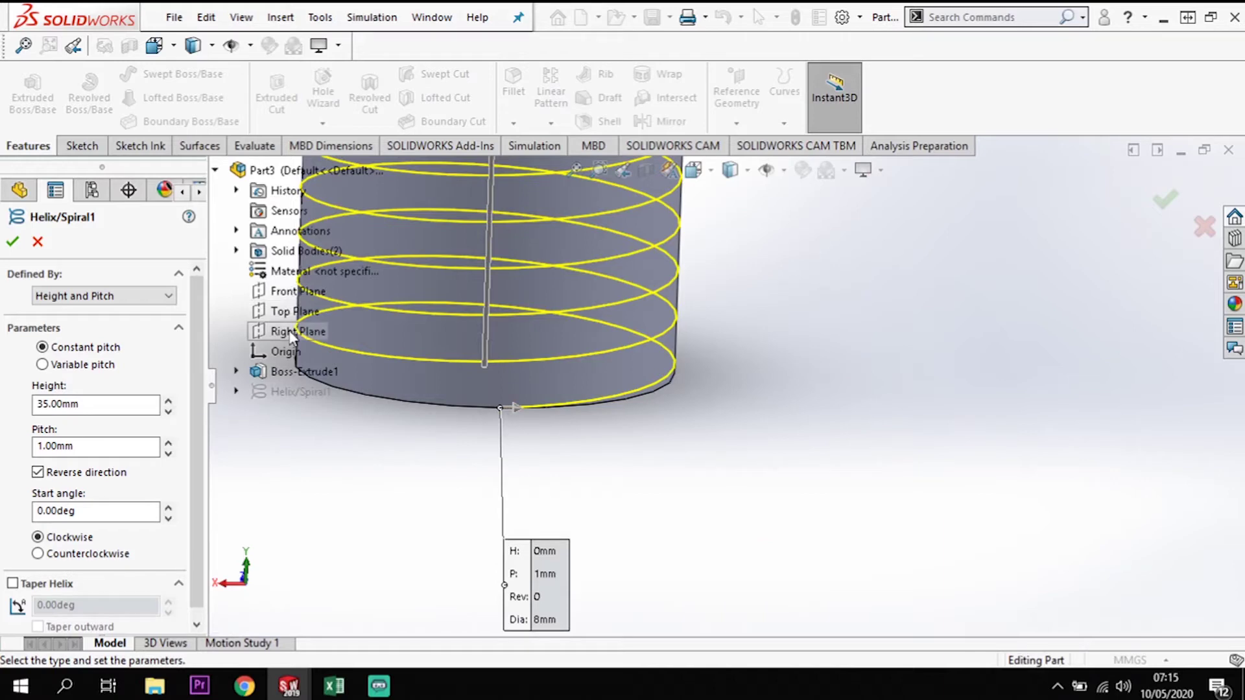
scroll(751, 479, "up", 5)
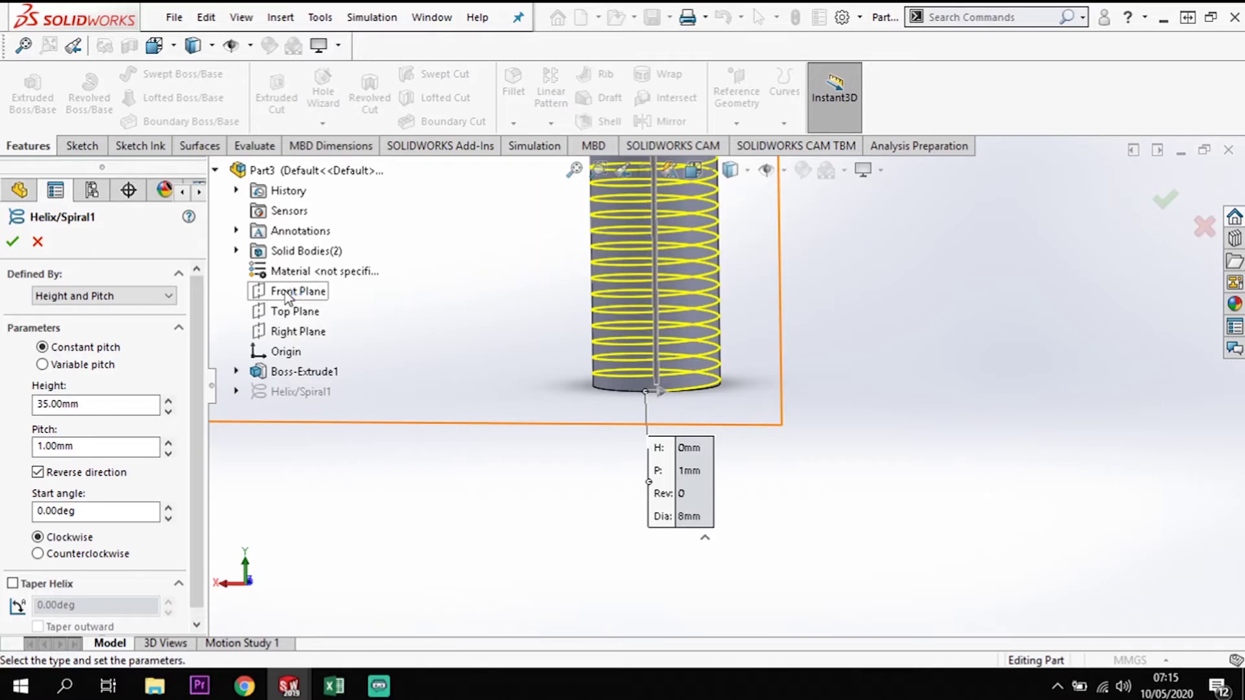
Try start angles of 90 and -90 degrees for the helix
left_click(94, 511)
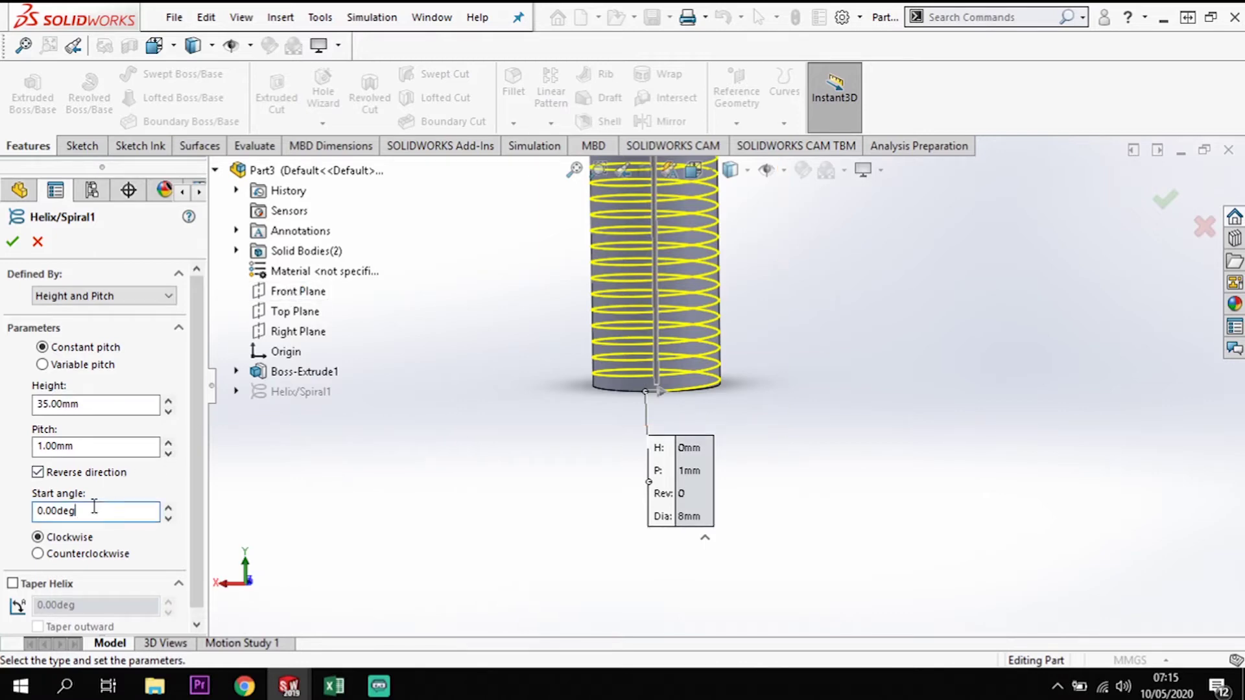
left_click_drag(95, 511, 5, 510)
type("90")
key("Return")
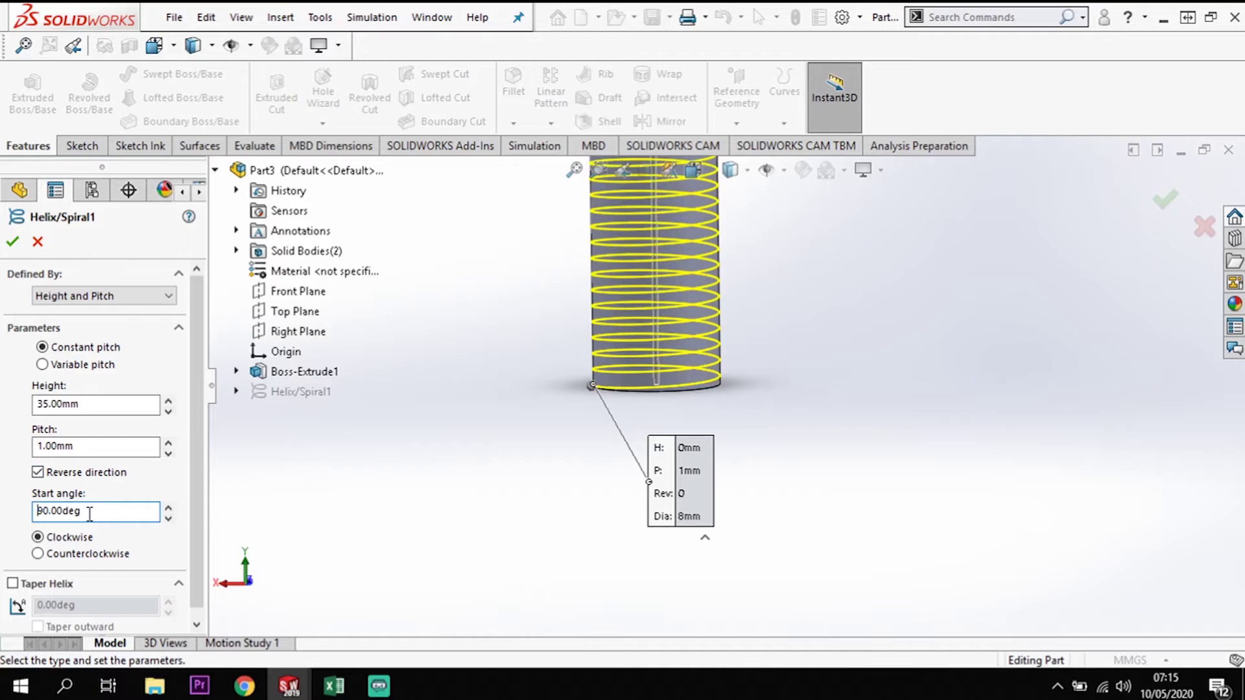
type("-")
key("Return")
Set the helix's start angle to 270 degrees
double_click(107, 512)
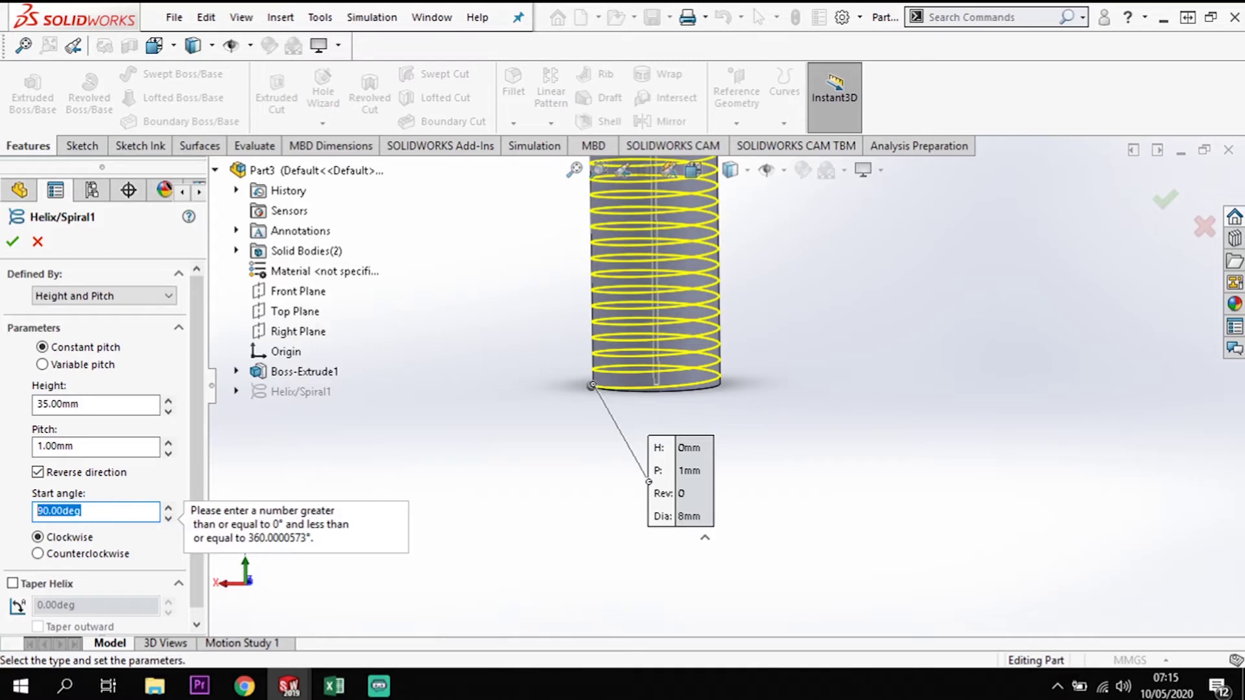
type("270")
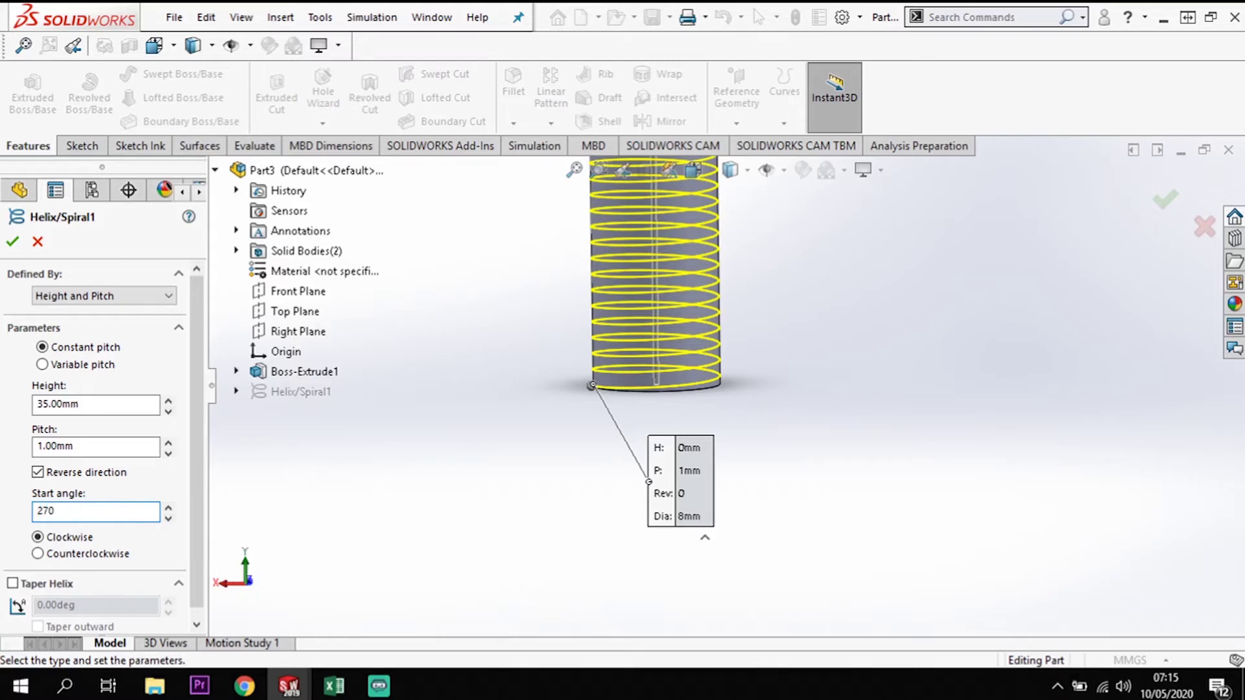
key("Return")
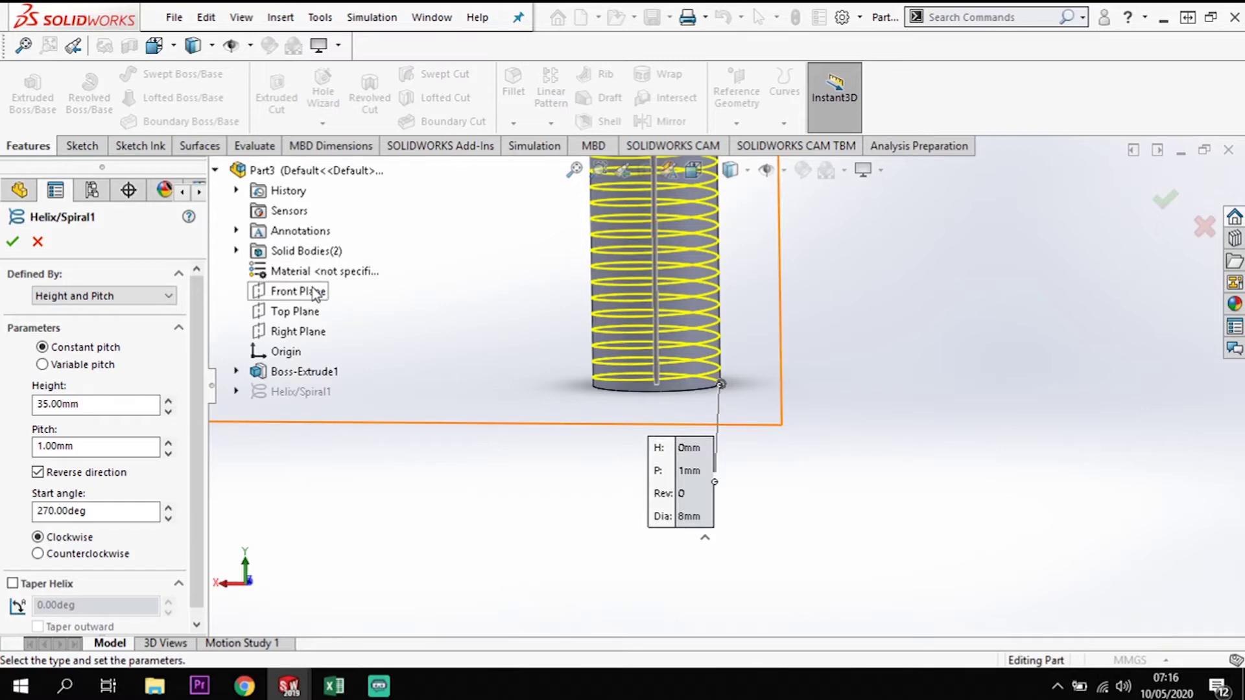
Apply the helix edit and inspect the helix's start at the cylinder's bottom edge
left_click(11, 243)
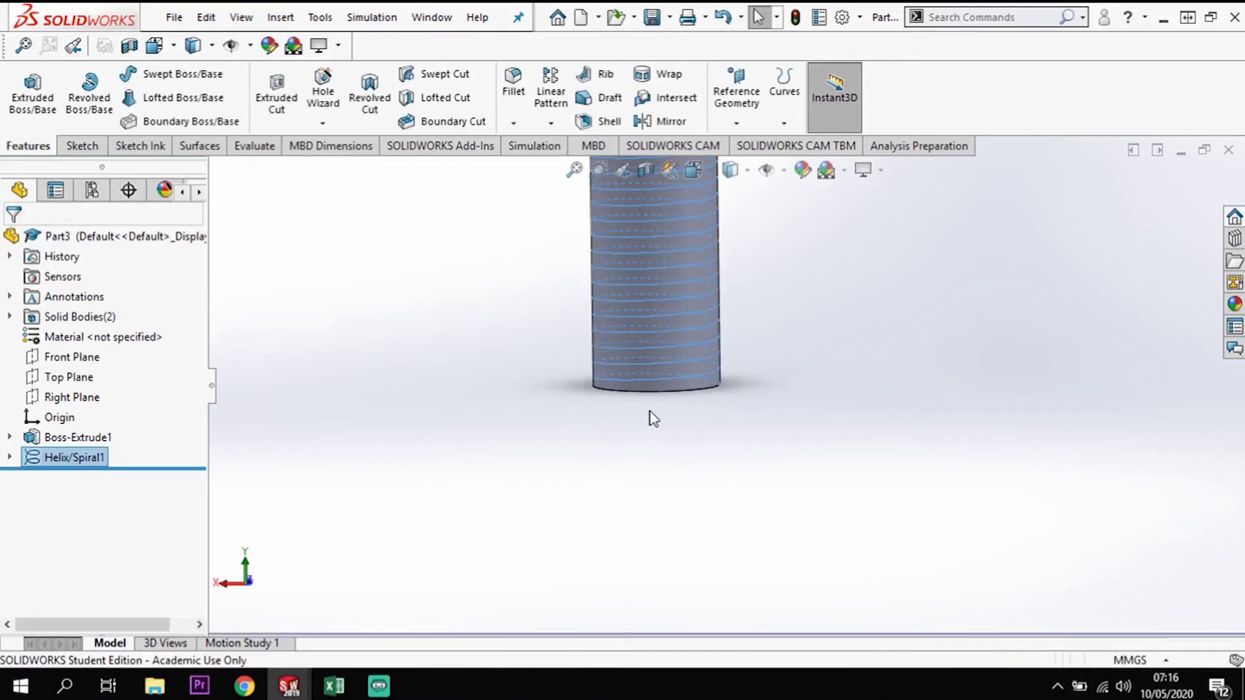
scroll(713, 398, "down", 5)
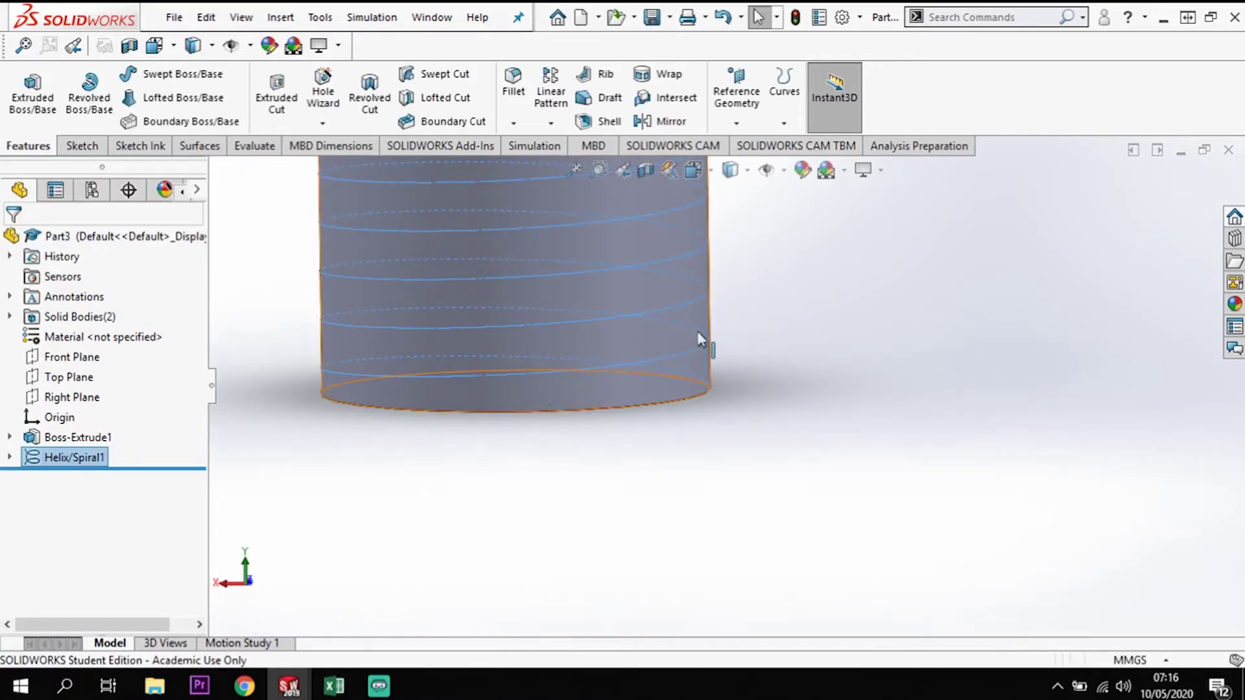
middle_click_drag(601, 394, 626, 438)
left_click(682, 465)
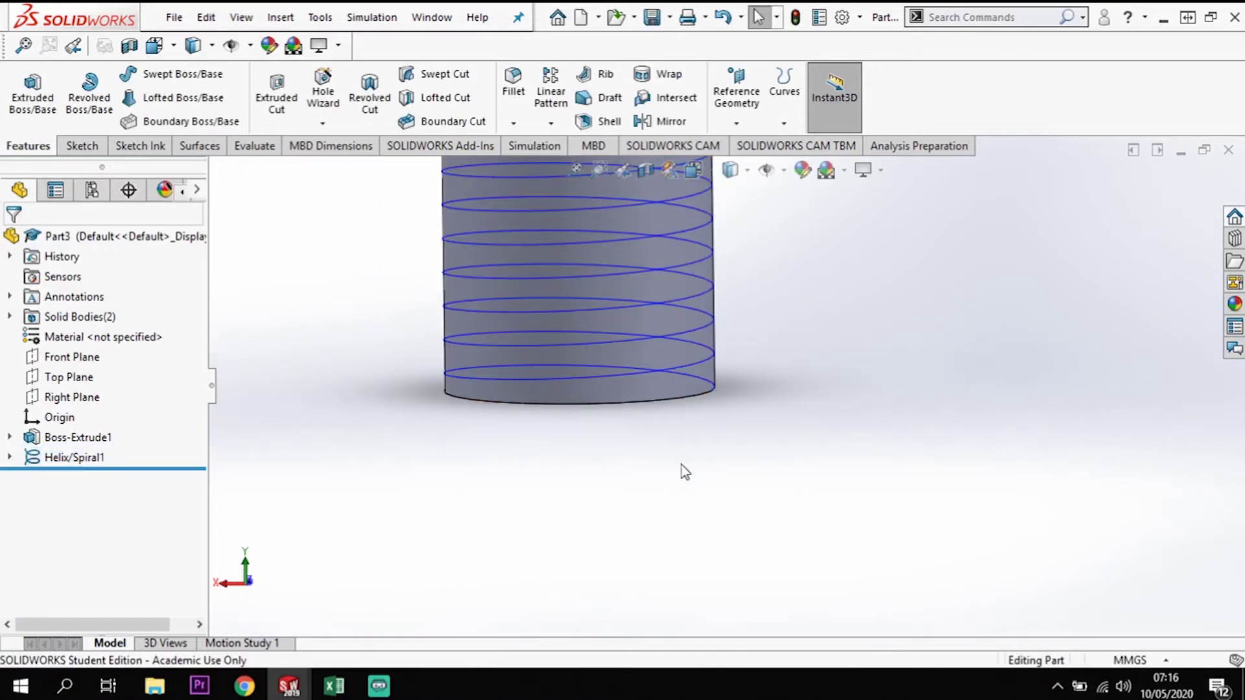
Sketch a vertical centerline about 1.6 mm long on the Front Plane, just below the helix's start point
left_click(60, 358)
left_click(81, 146)
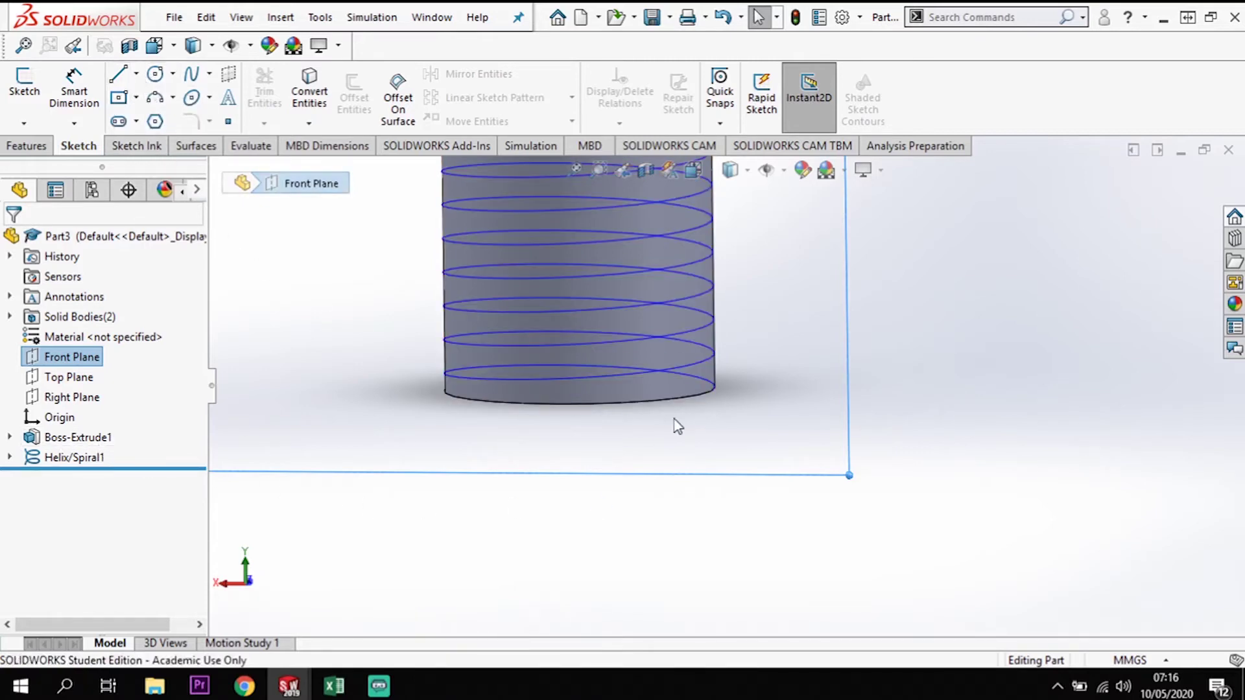
left_click(137, 74)
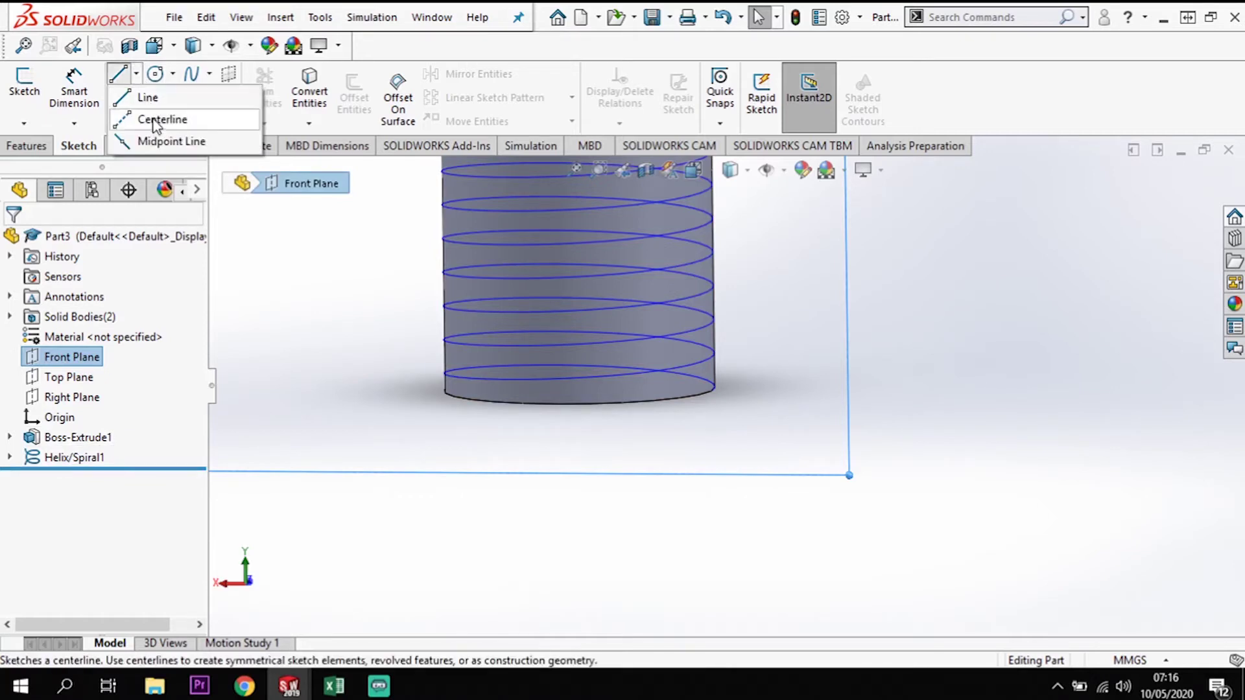
left_click(155, 120)
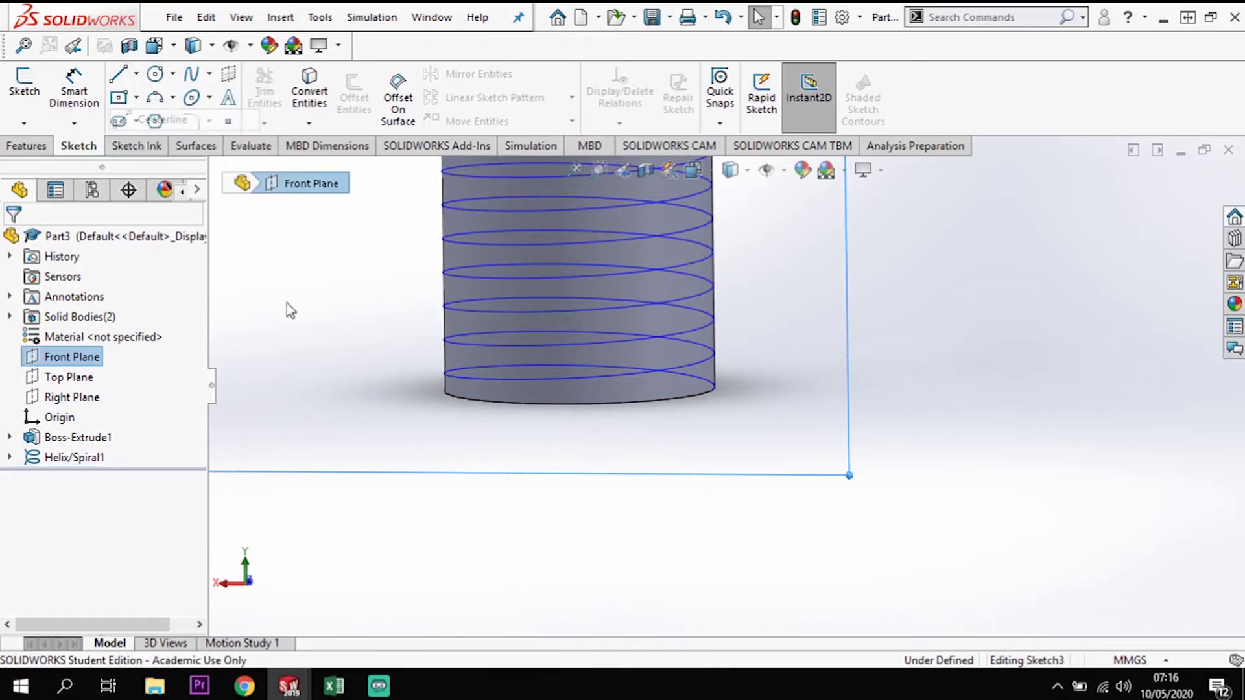
left_click(716, 412)
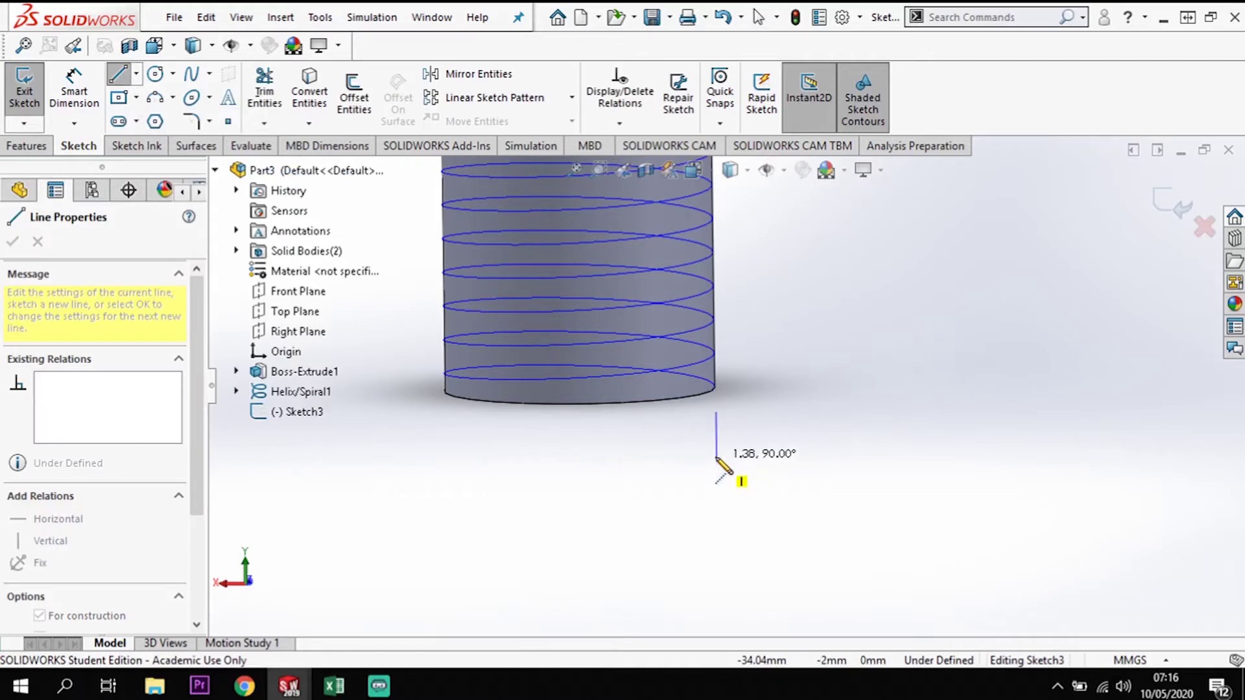
left_click(717, 466)
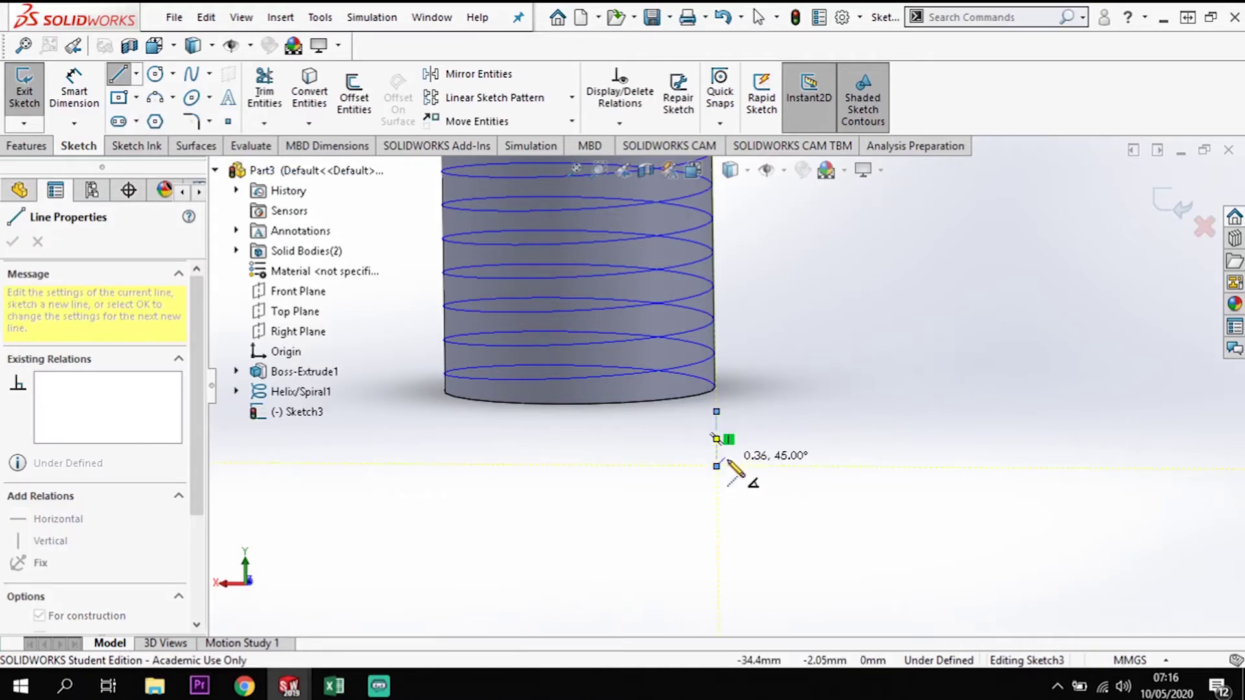
key("Escape")
Dimension the vertical centerline's length to 1 mm
left_click(74, 91)
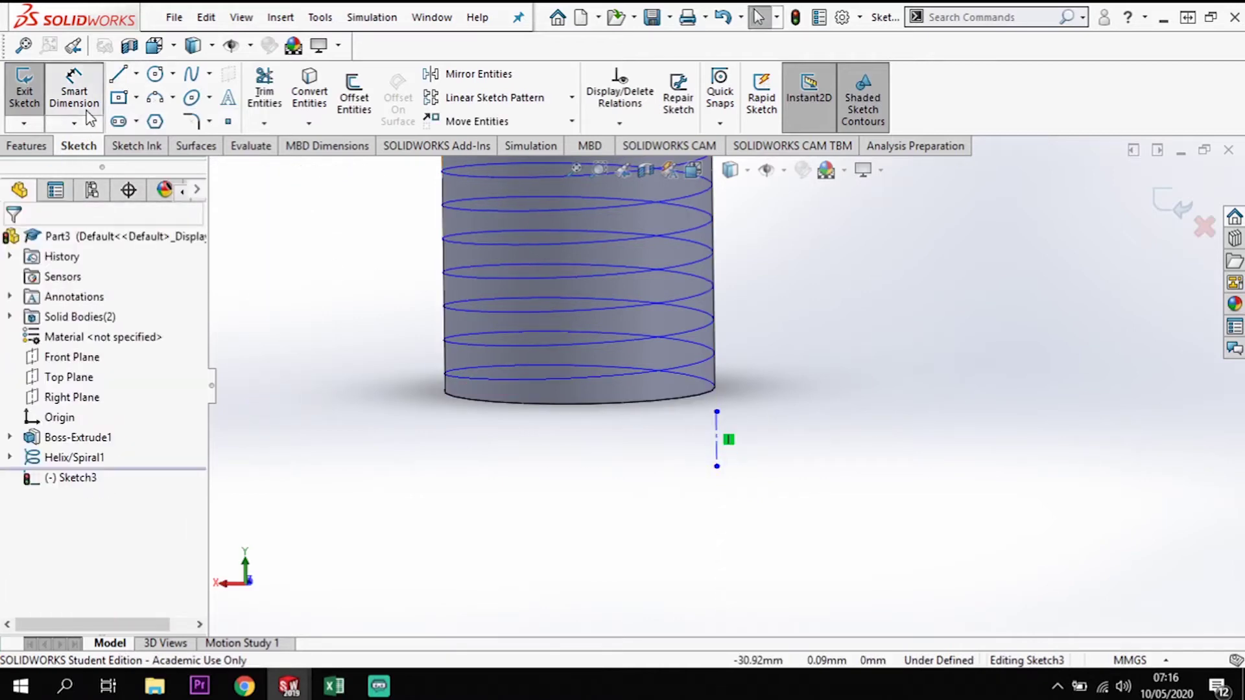
left_click(717, 429)
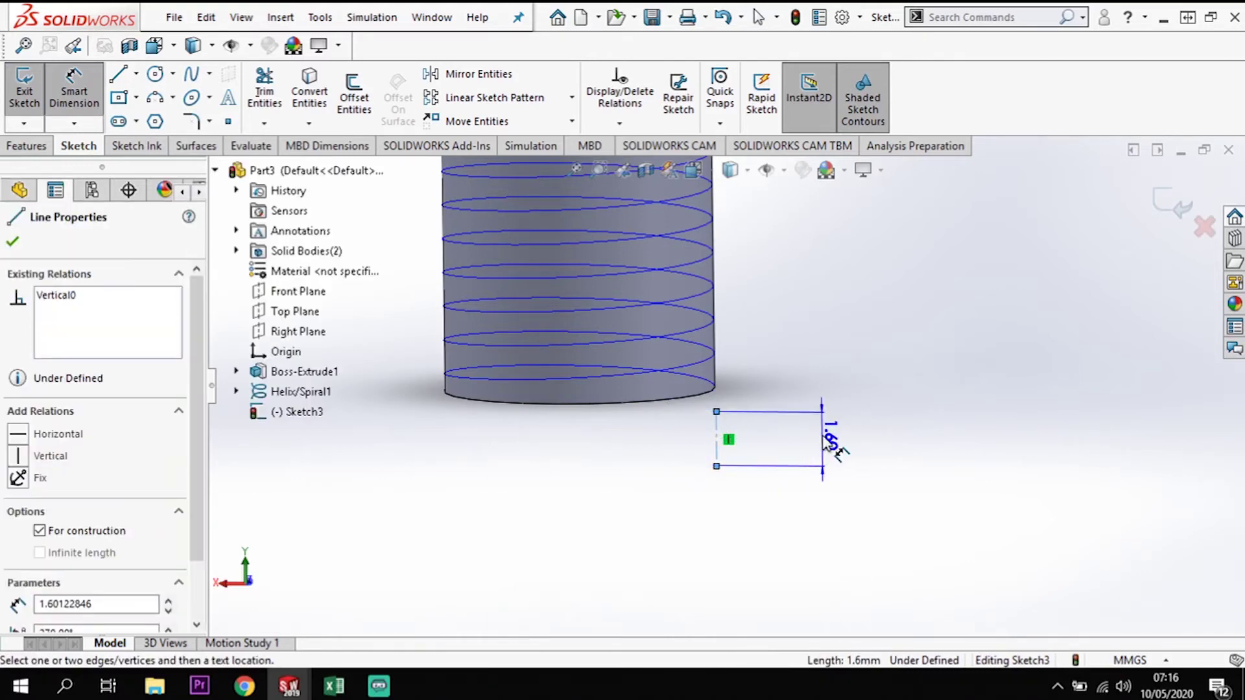
left_click(831, 440)
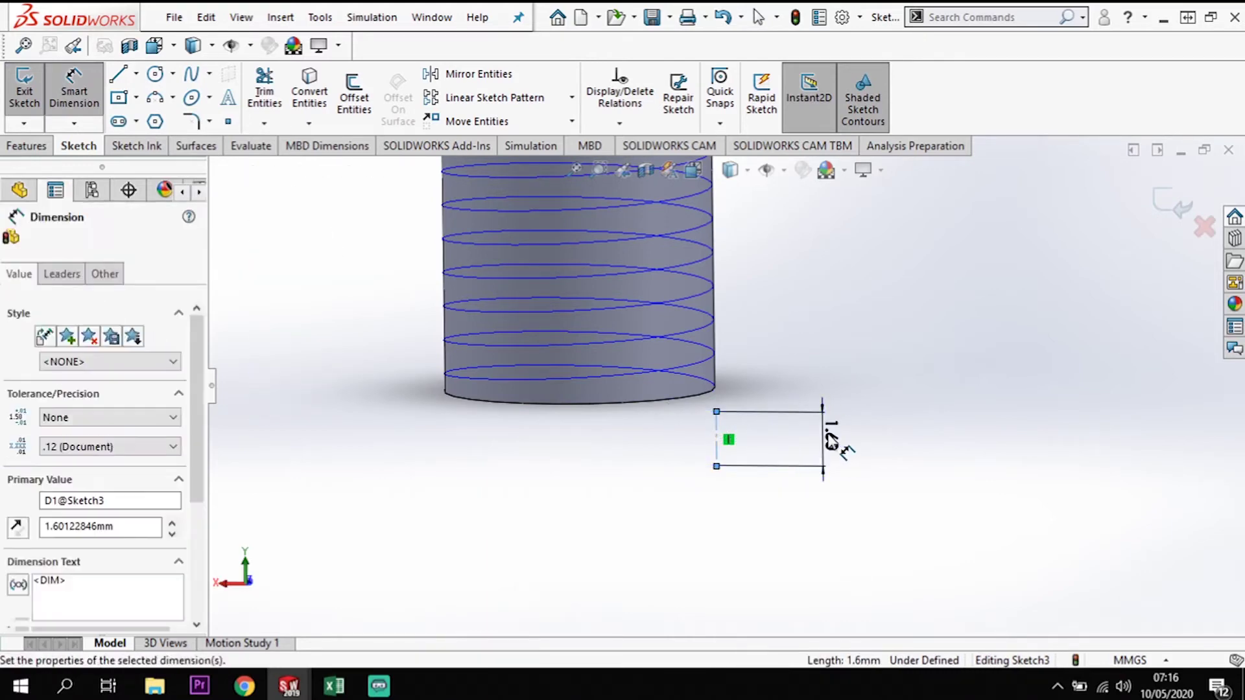
key("Return")
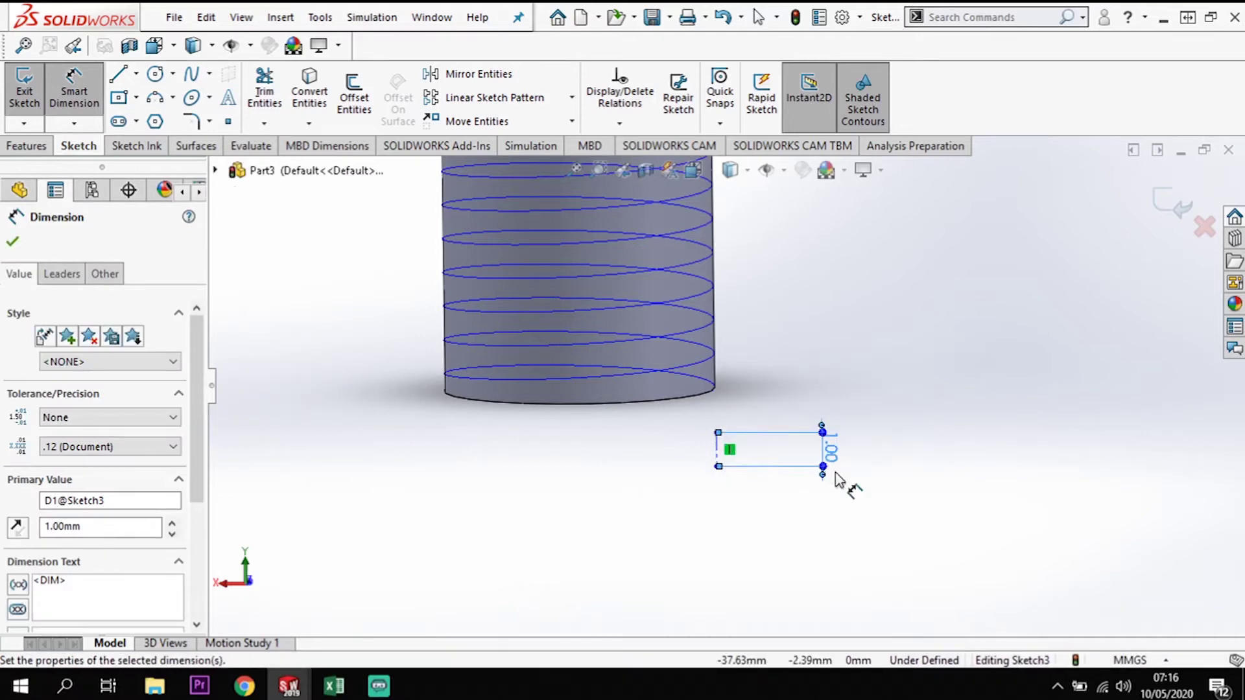
key("Escape")
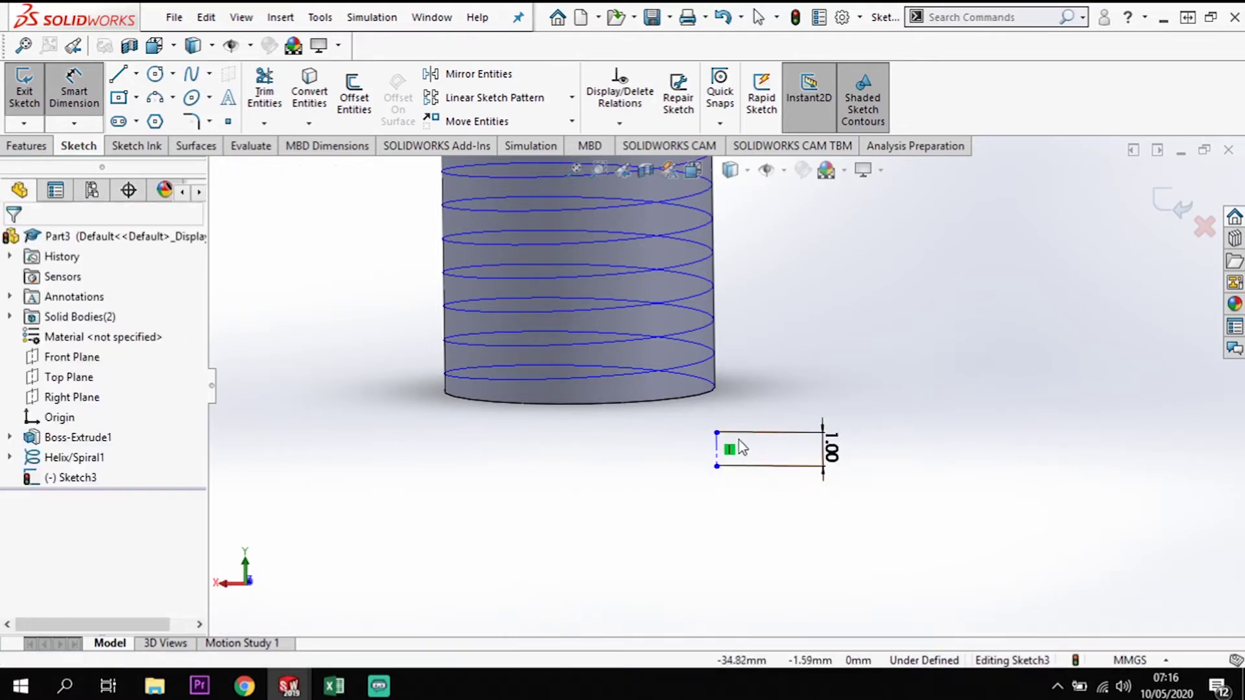
key("Escape")
Add a Pierce relation between the vertical centerline's upper endpoint and the helix
left_click(717, 395)
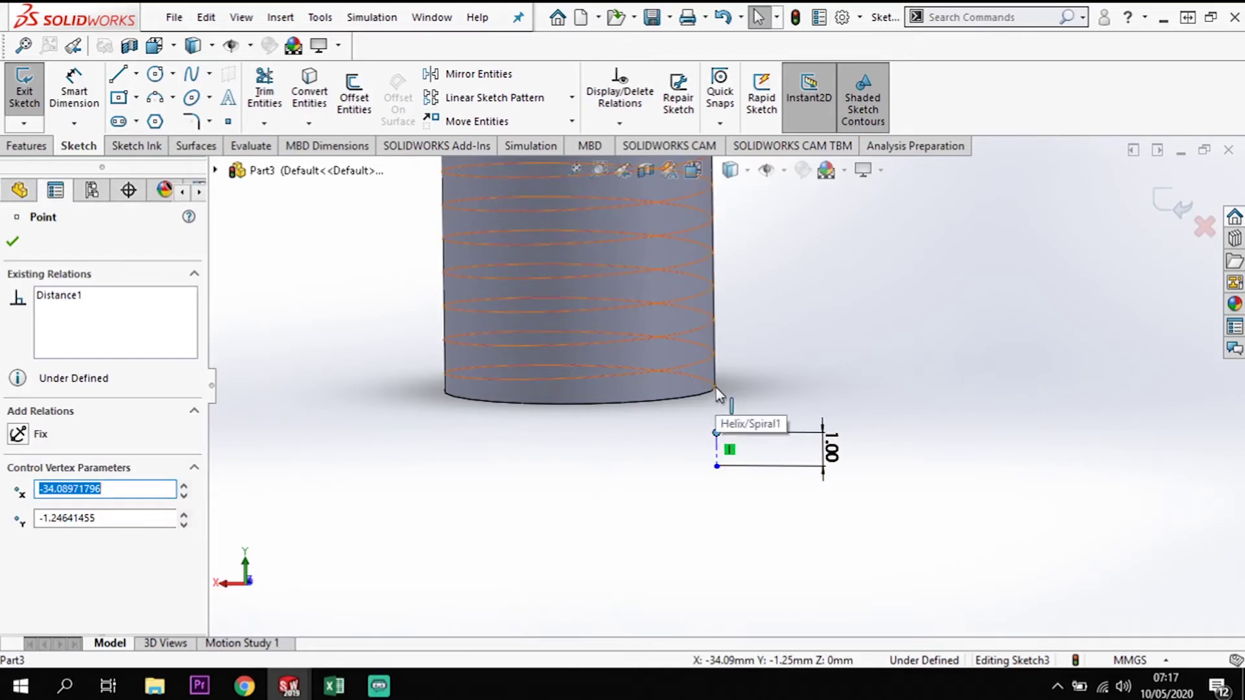
left_click(715, 393)
left_click(716, 432, "ctrl")
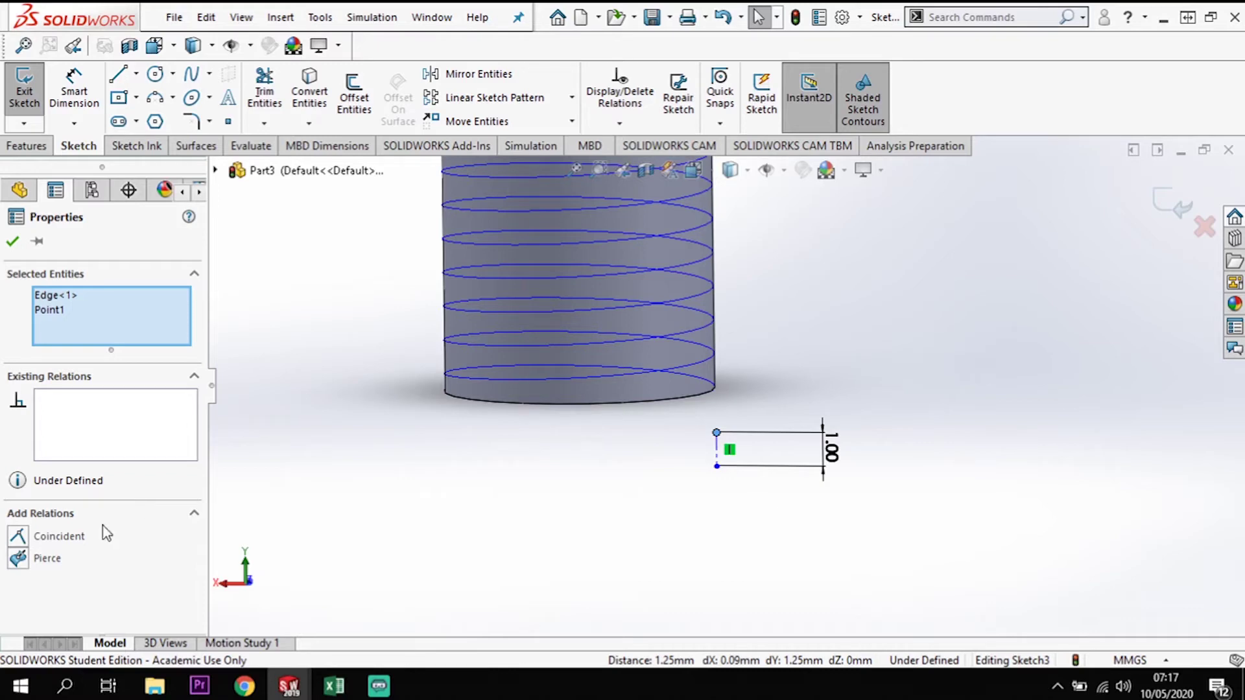
left_click(17, 560)
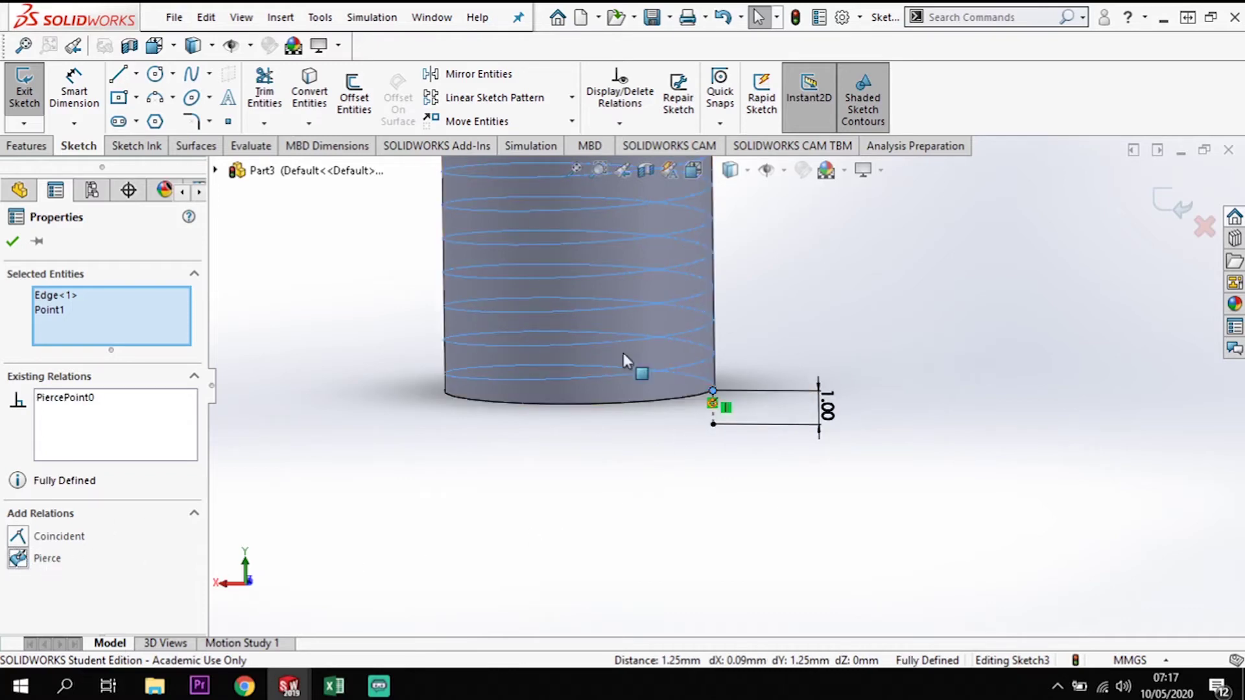
left_click(754, 508)
Sketch a three-line tapered thread profile from the centerline's lower end back onto the centerline, with a vertical side about 0.22 mm long facing the cylinder's axis
scroll(741, 421, "down", 3)
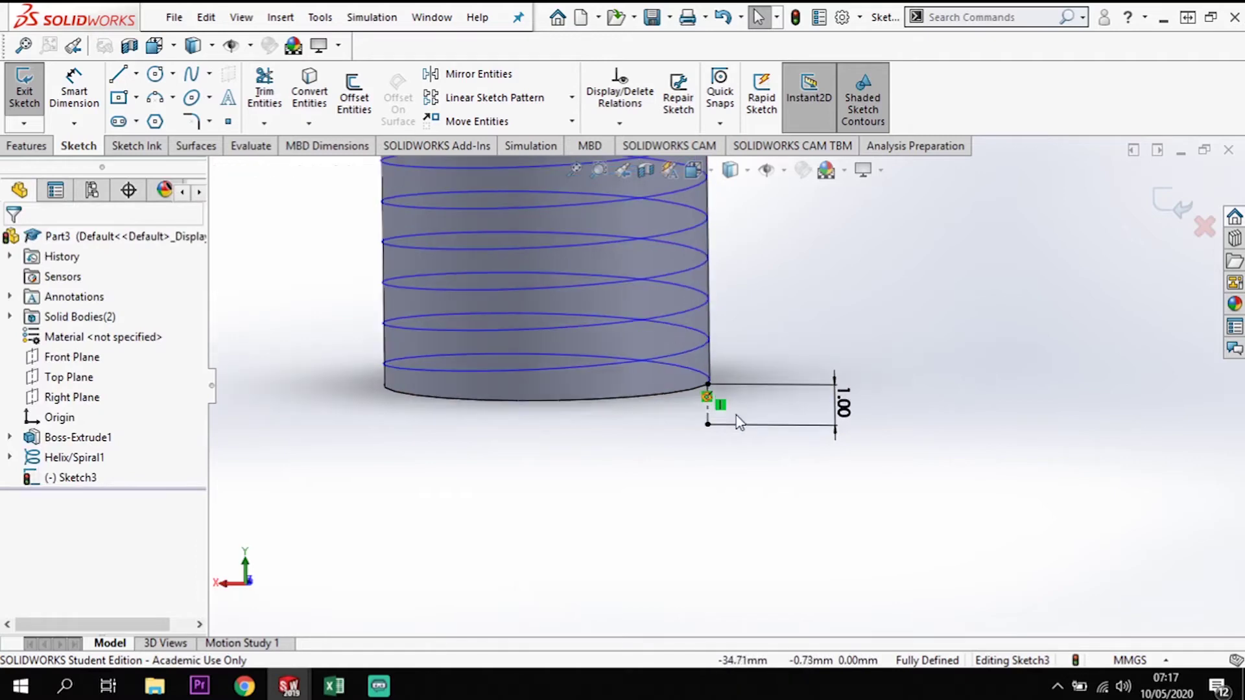
scroll(698, 457, "down", 2)
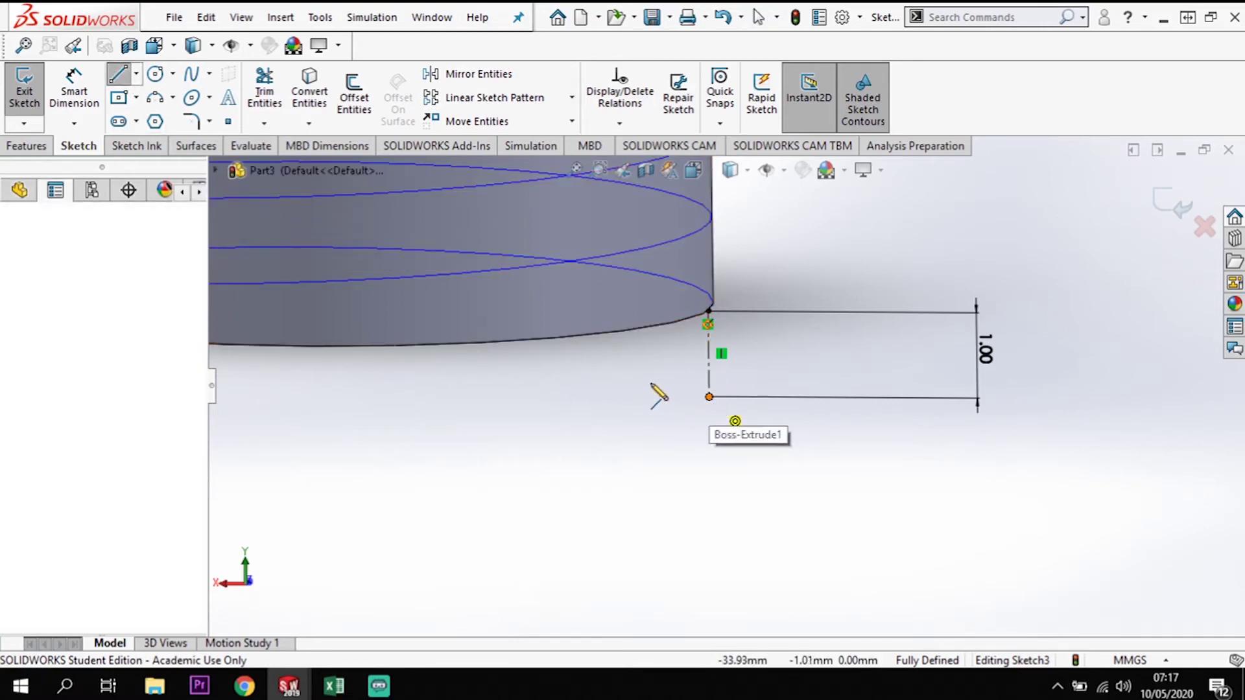
left_click(653, 380)
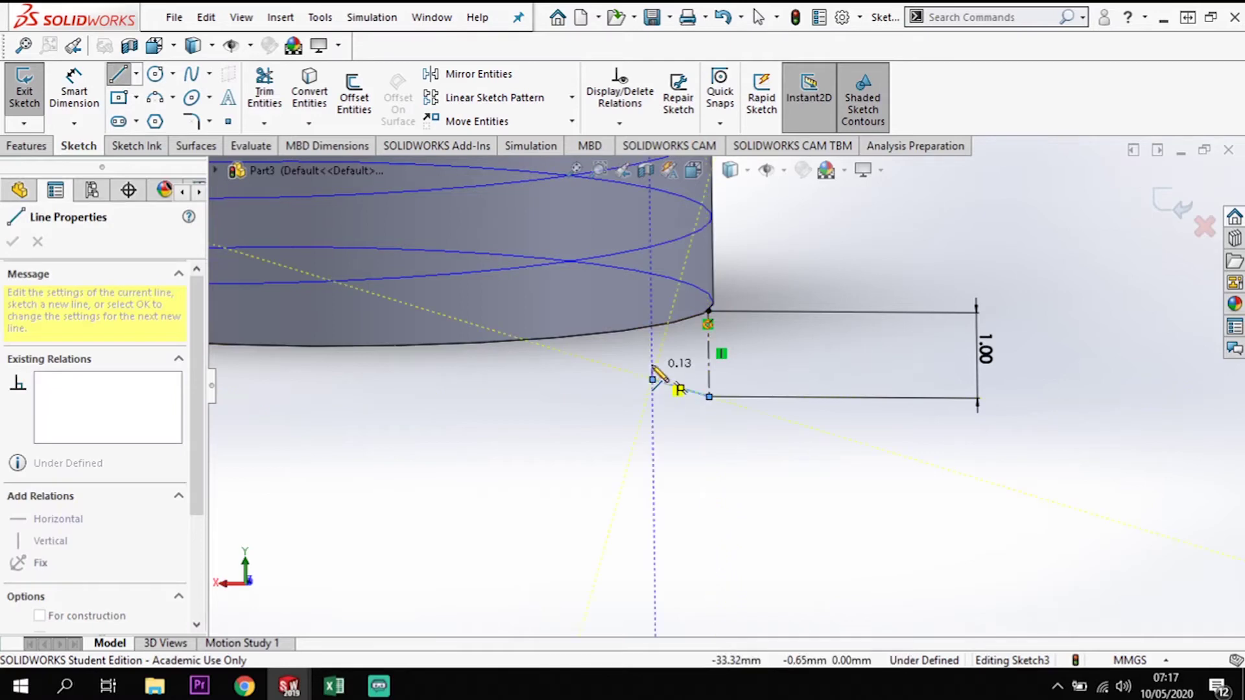
left_click(651, 361)
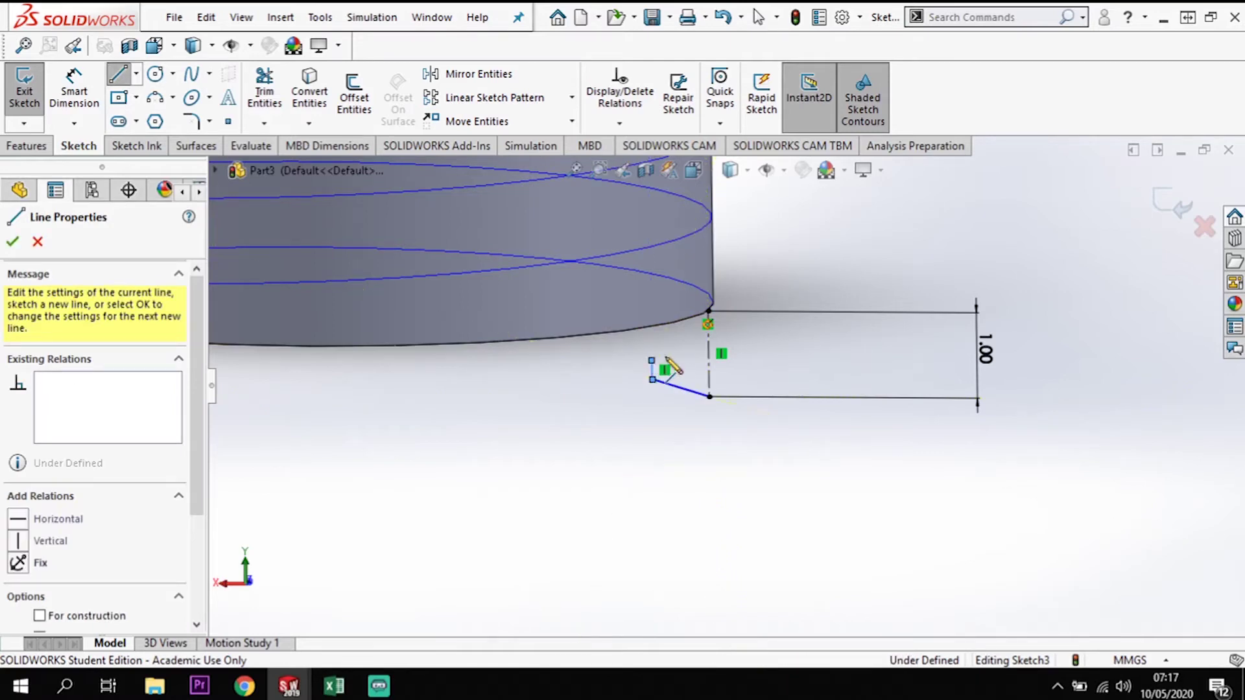
left_click(708, 337)
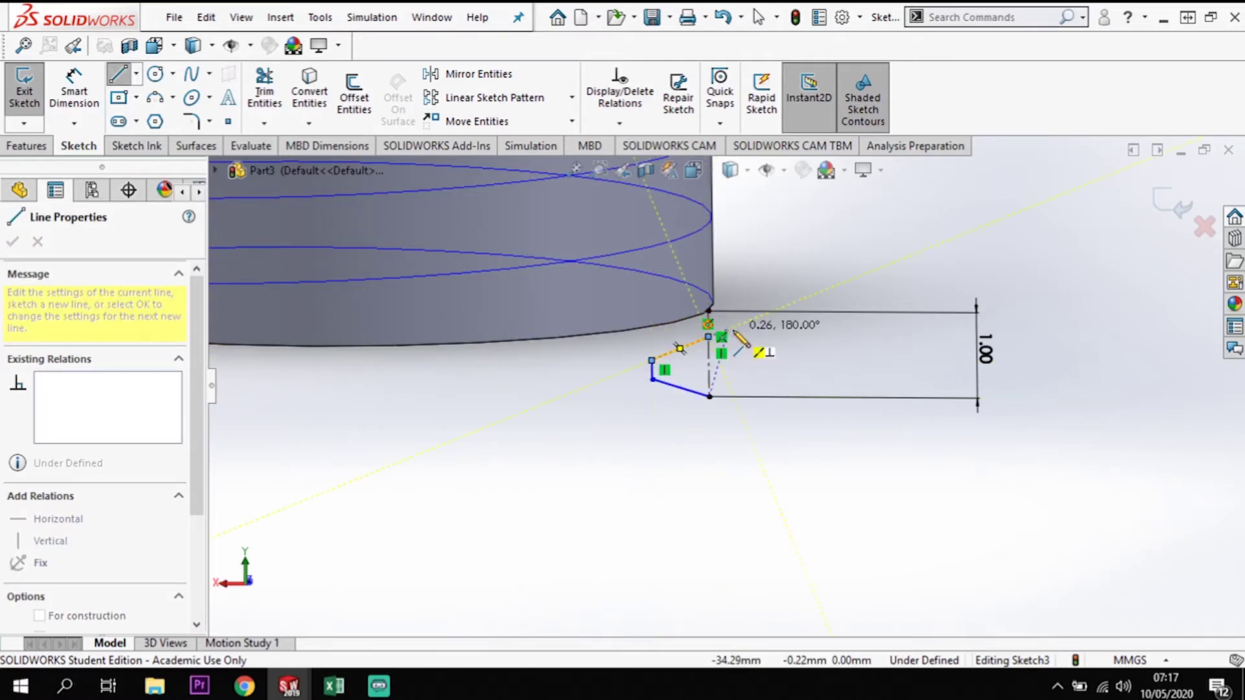
key("Escape")
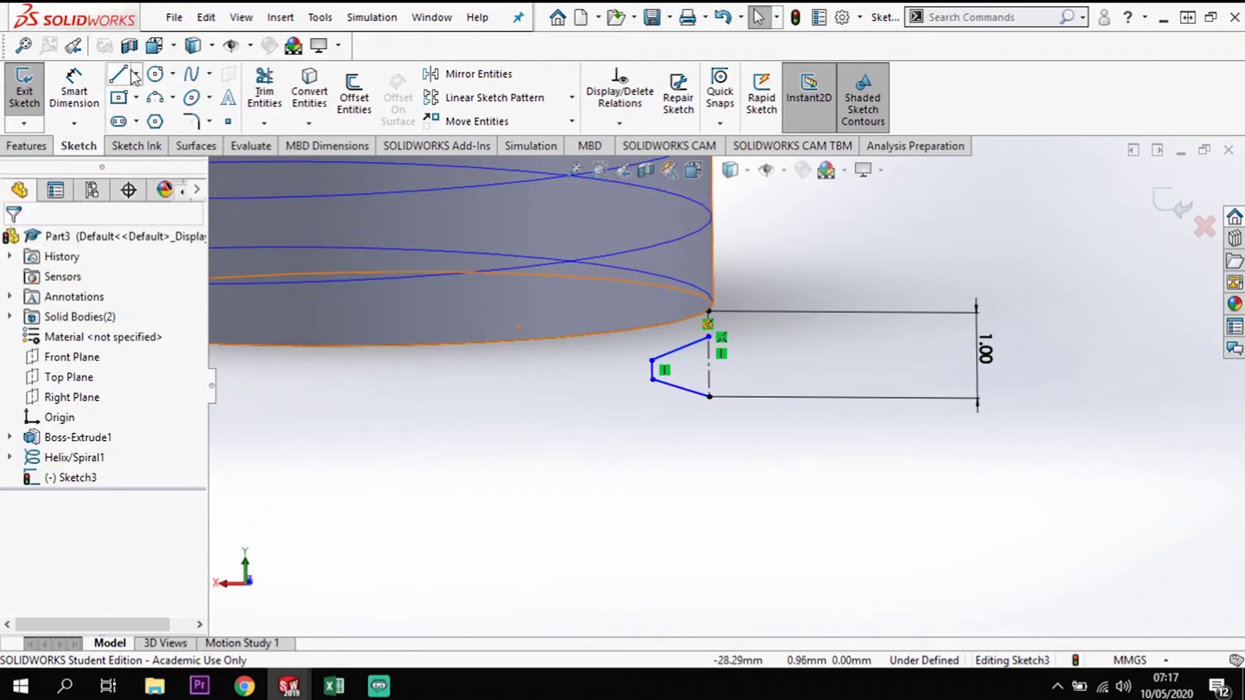
Draw a horizontal centerline about 0.67 mm long from the midpoint of the profile's short vertical side to the vertical centerline
left_click(136, 73)
left_click(151, 120)
scroll(693, 360, "down", 3)
left_click(607, 382)
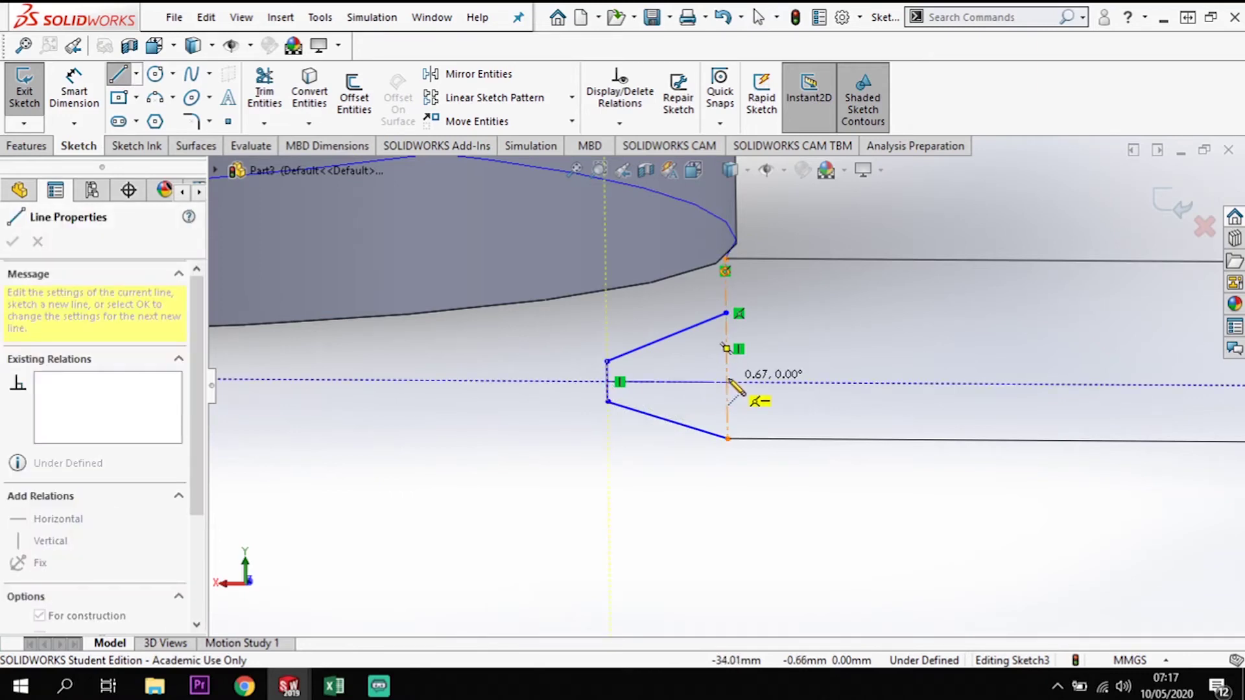
left_click(727, 383)
key("Escape")
key("Escape")
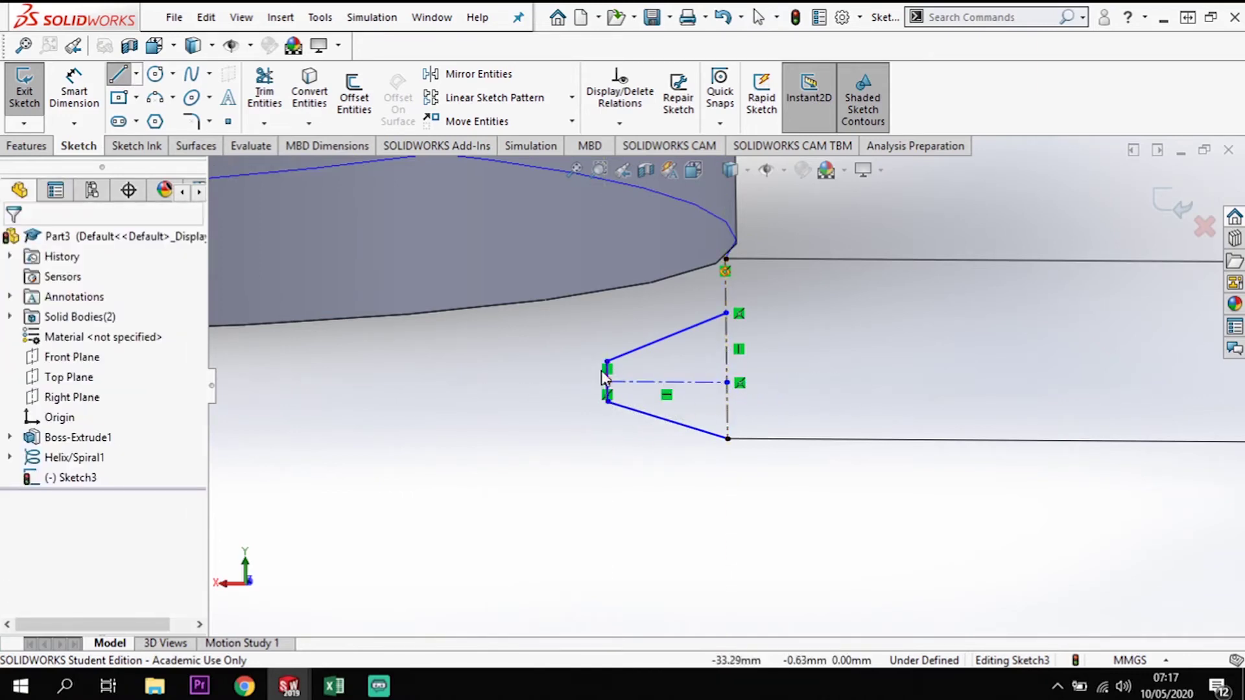
Dimension the profile's short vertical side to 0.25 mm
key("d")
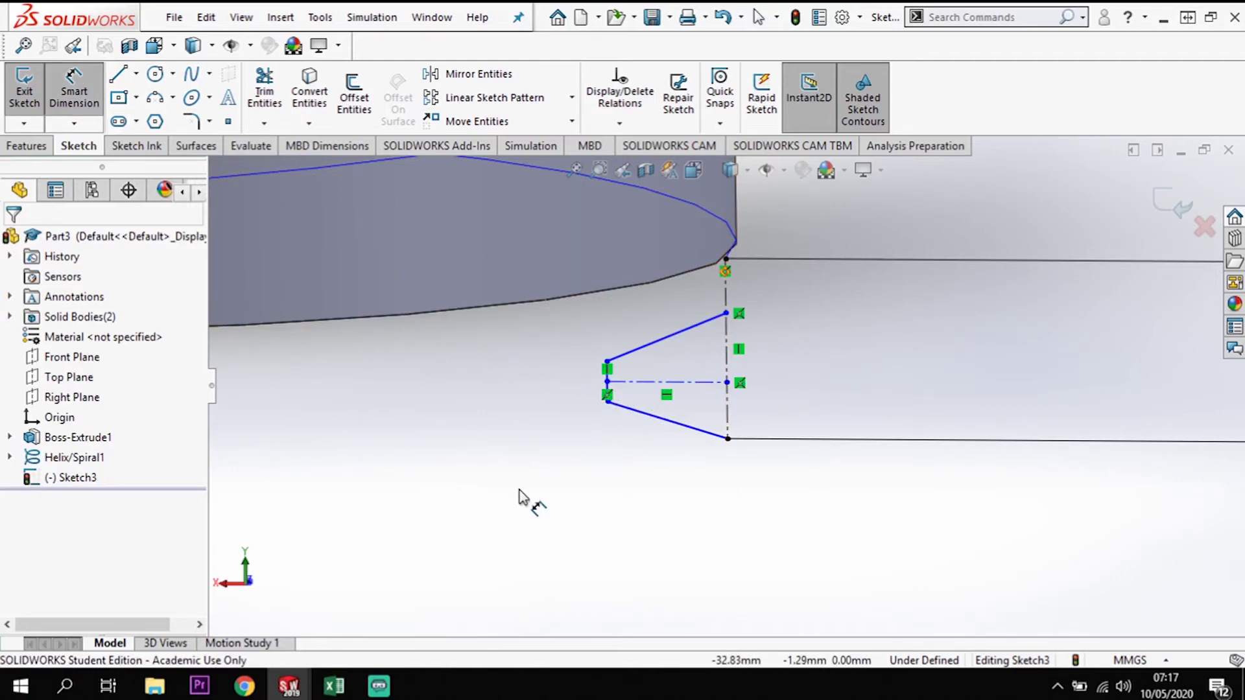
scroll(632, 478, "down", 1)
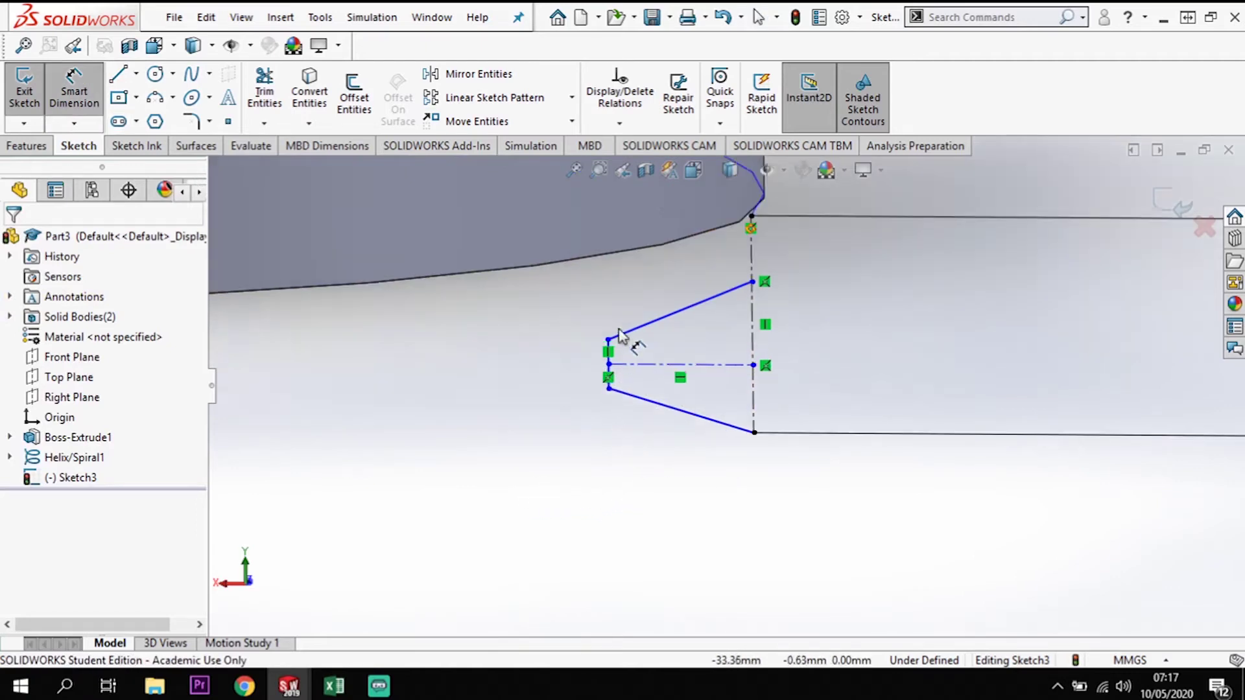
scroll(621, 342, "down", 1)
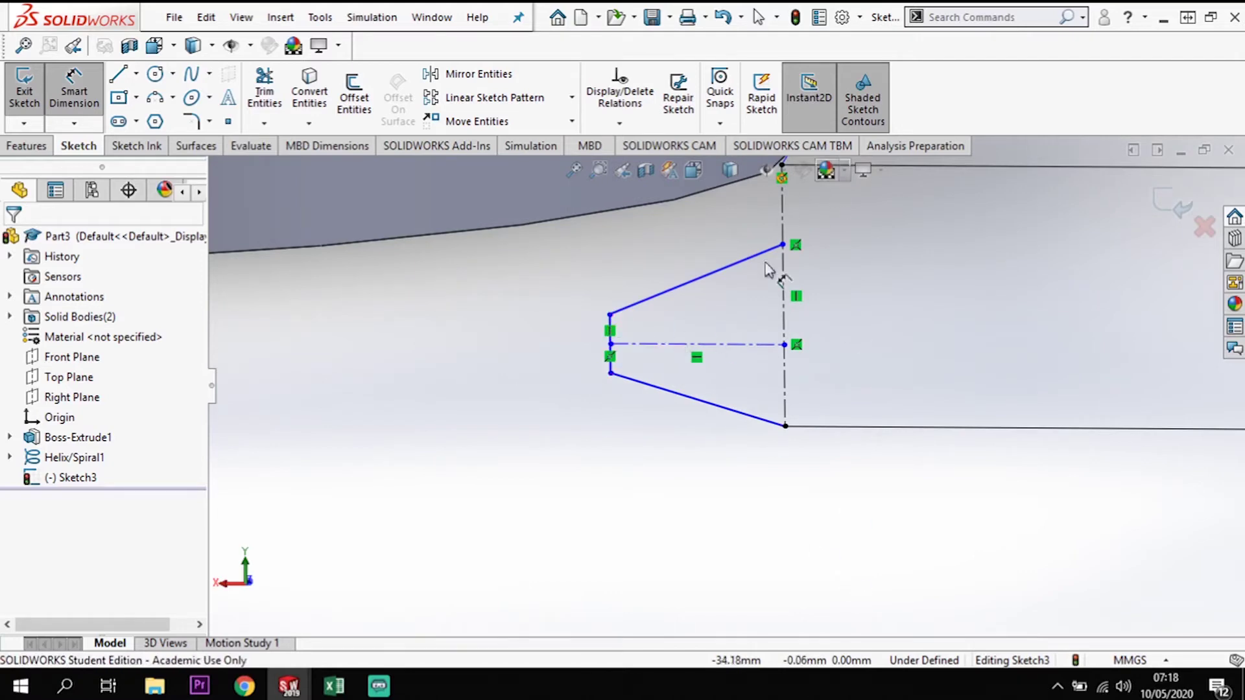
left_click(611, 336)
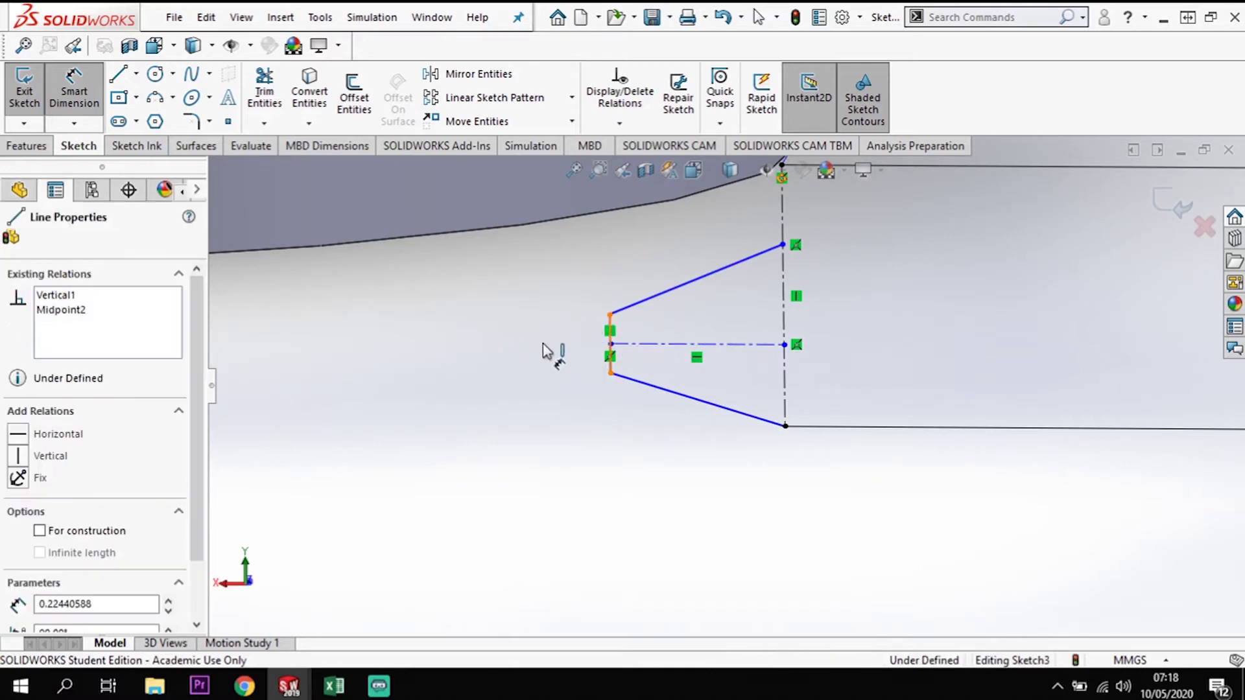
left_click(564, 343)
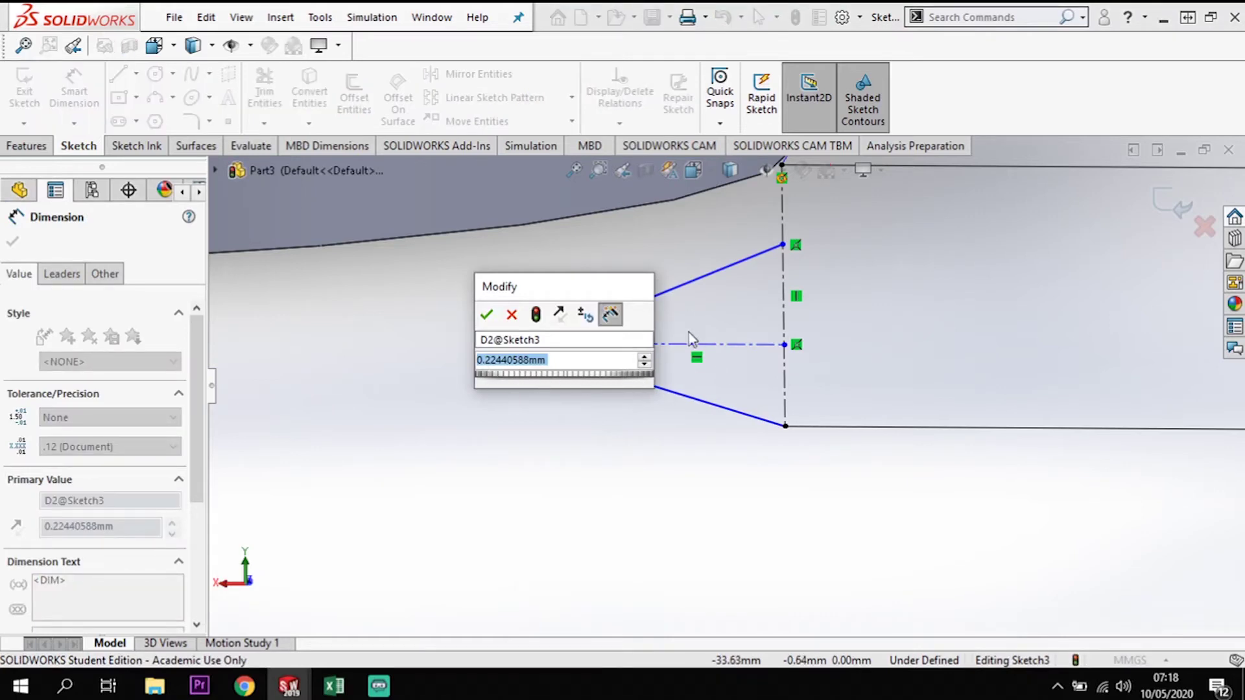
type("0.22")
key("Return")
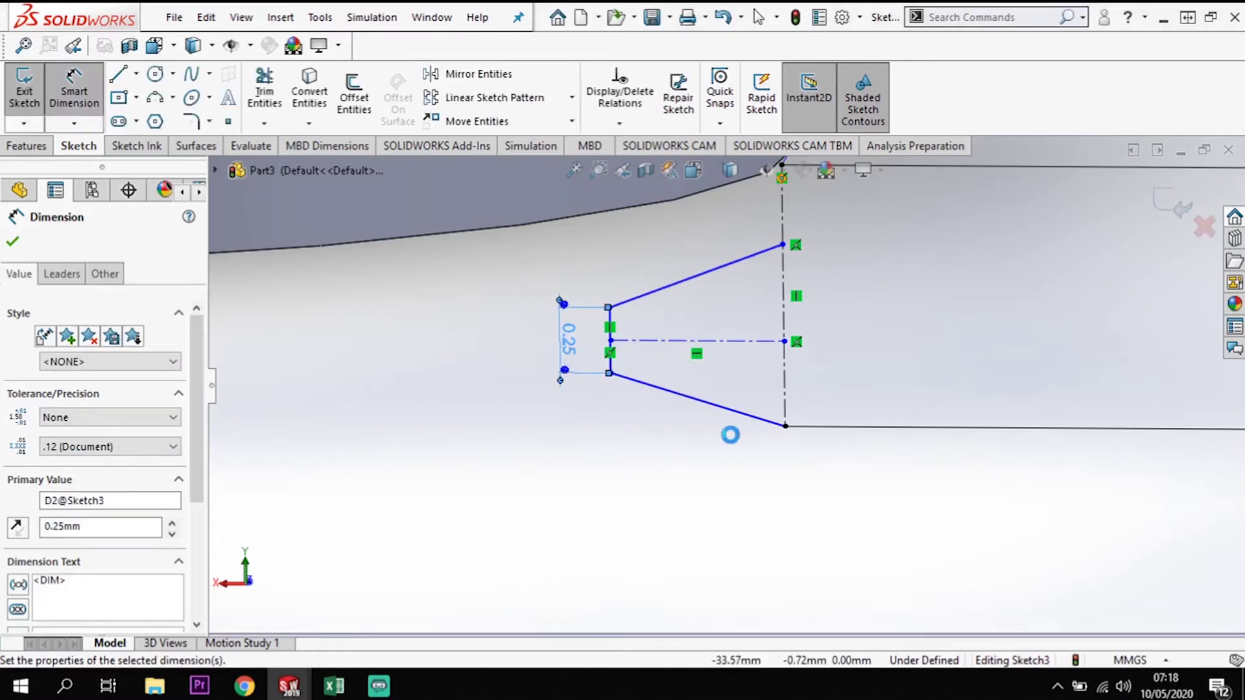
Dimension the angle between the profile's two slanted lines to 60 degrees
left_click(728, 269)
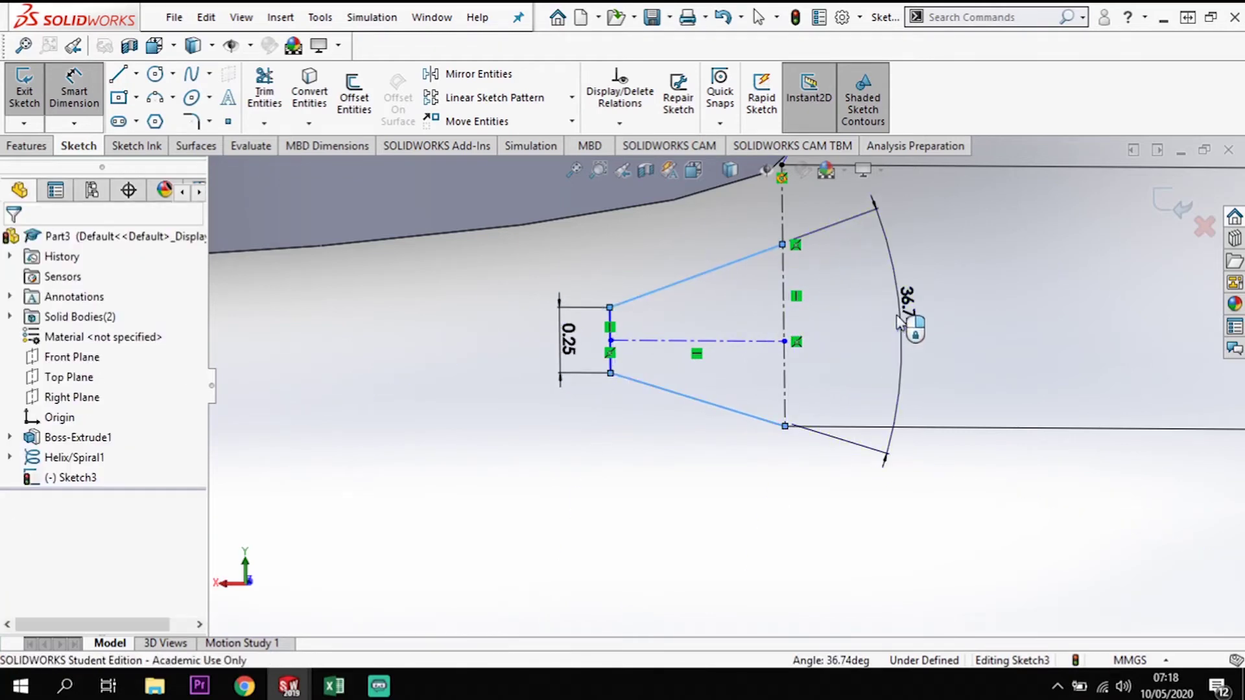
left_click(896, 316)
key("Return")
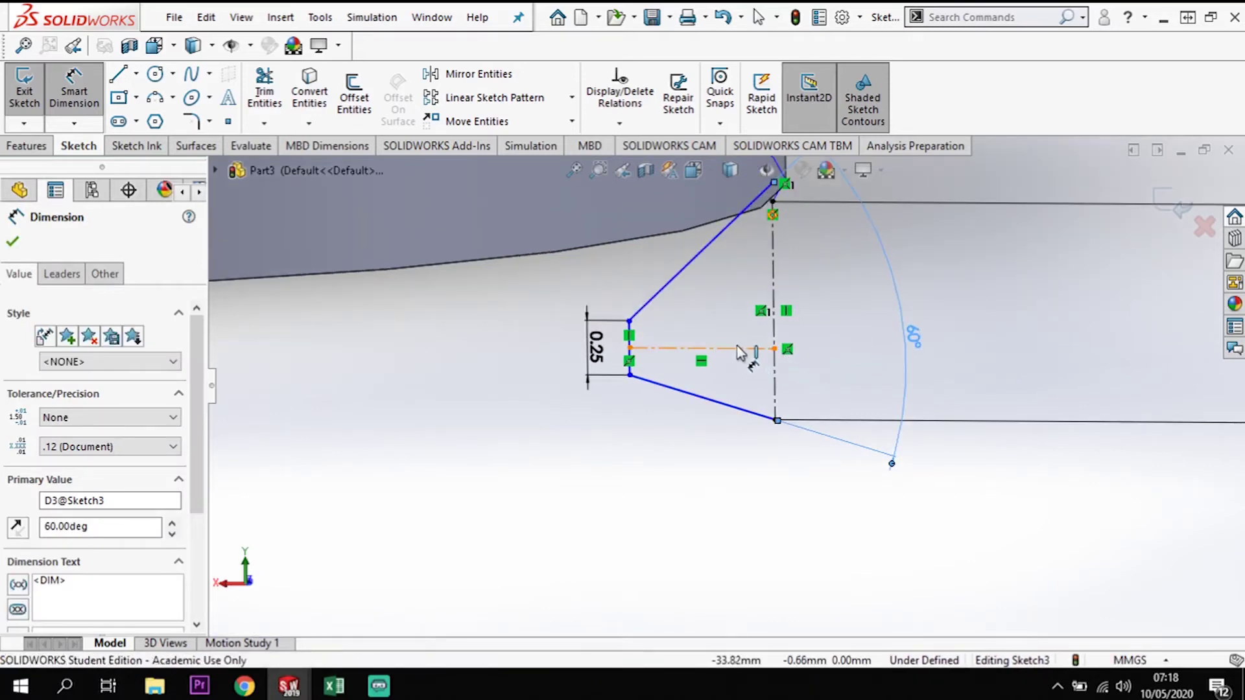
Dimension the angle between the lower slanted line and the horizontal centerline to 30 degrees
left_click(730, 403)
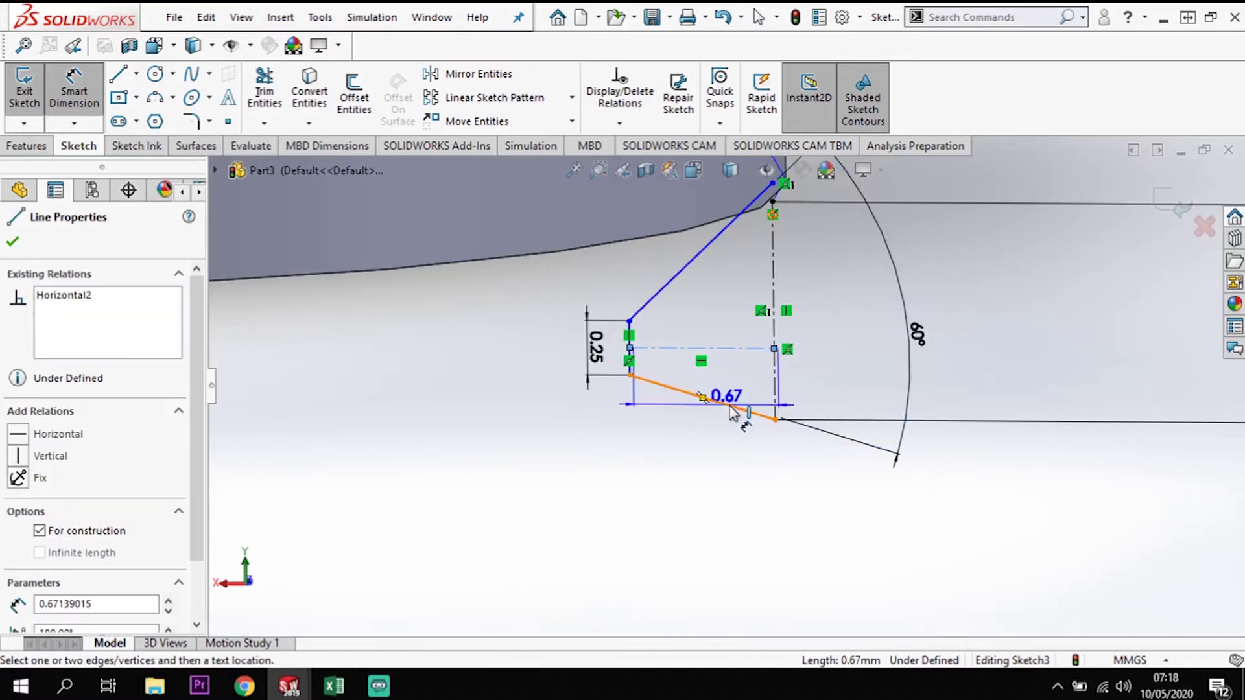
left_click(745, 348)
left_click(831, 376)
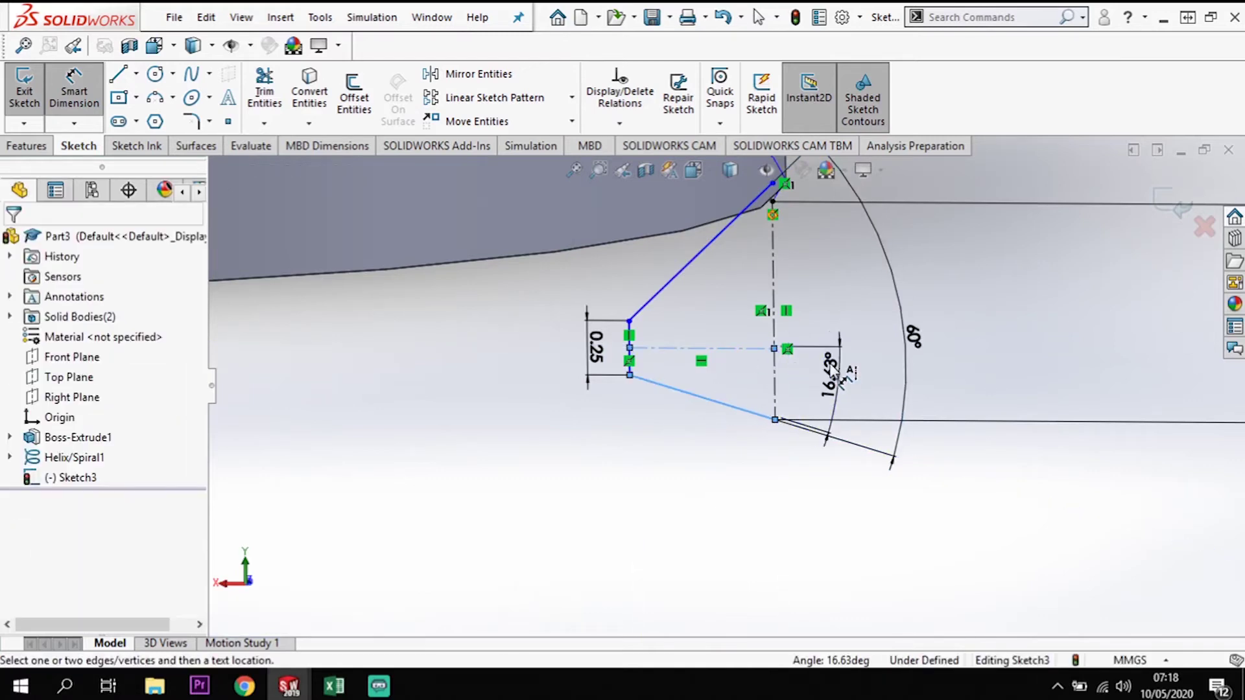
key("Return")
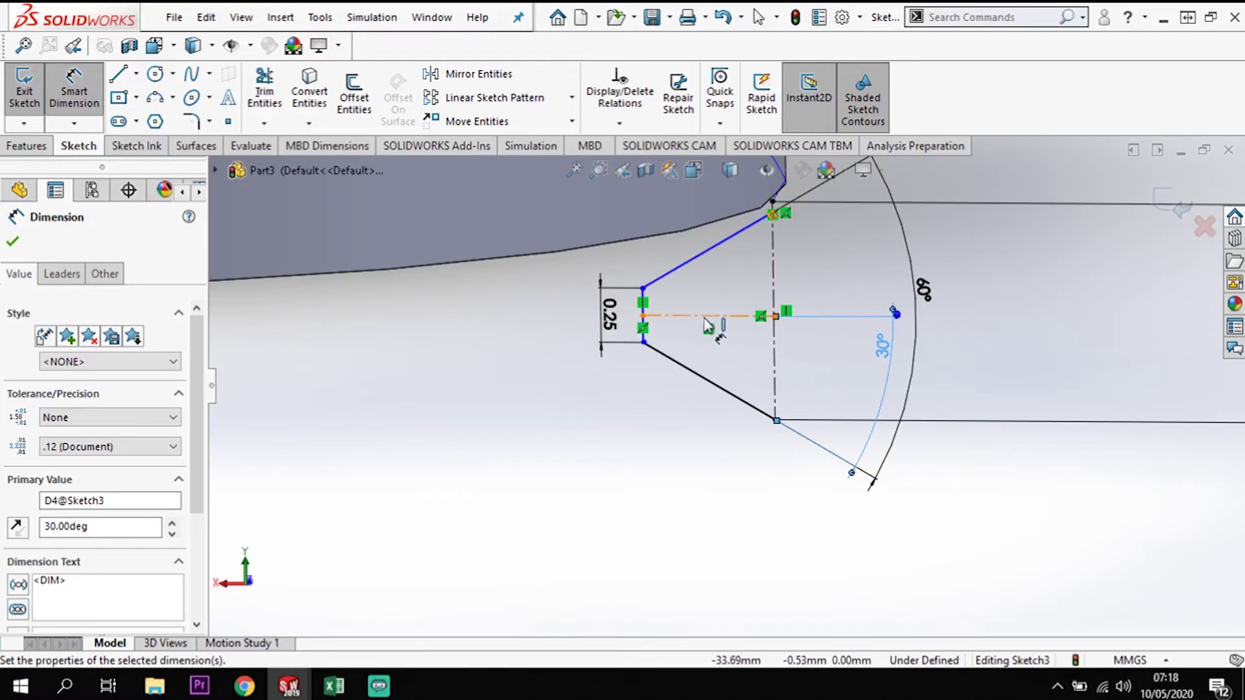
Dimension the profile's horizontal centerline to 0.54 mm and exit the sketch
left_click(675, 316)
left_click(696, 501)
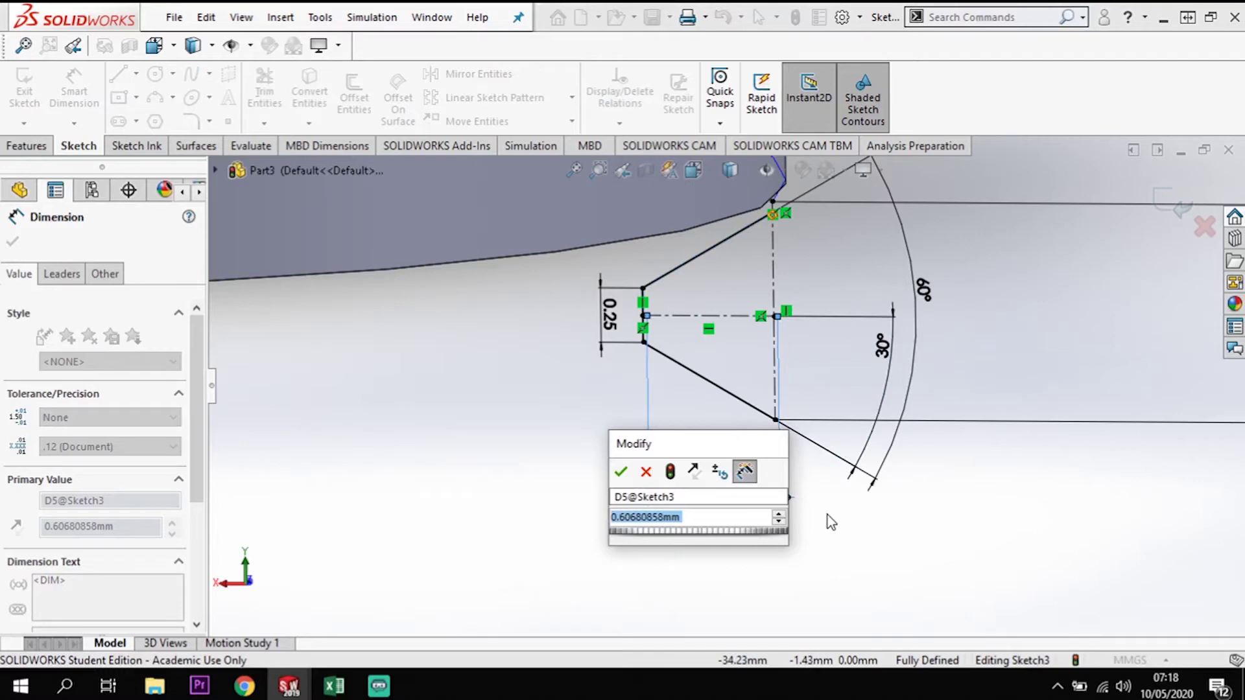
key("Return")
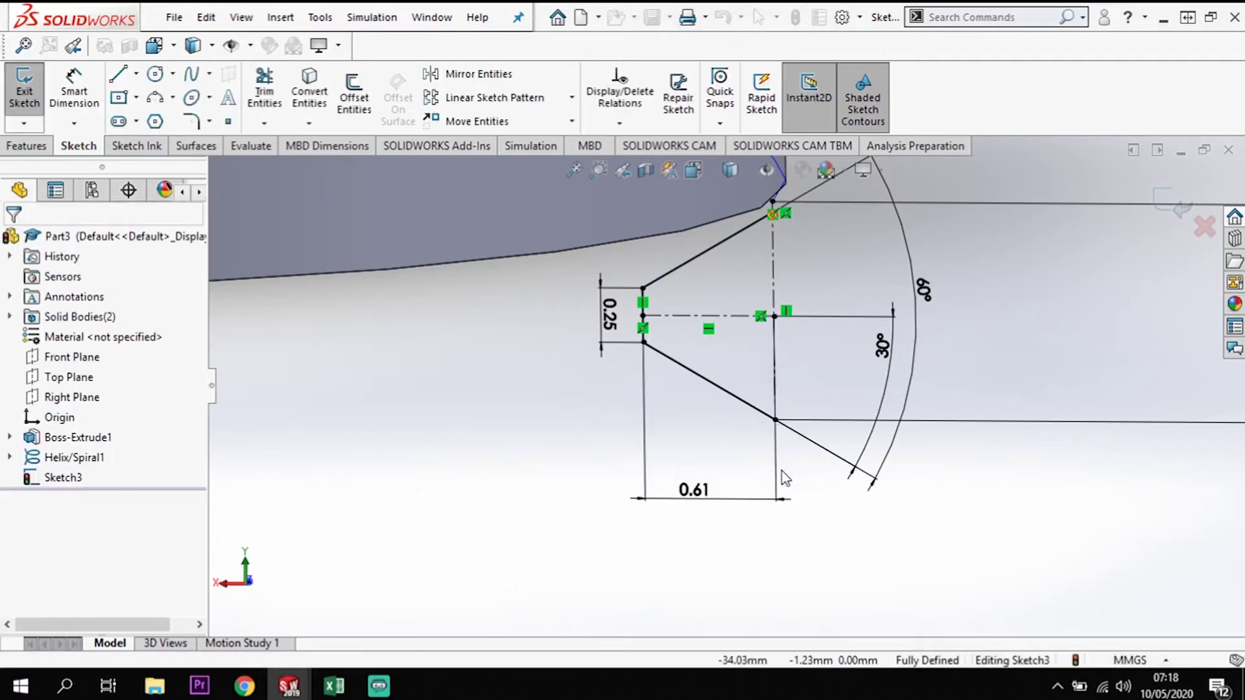
double_click(694, 490)
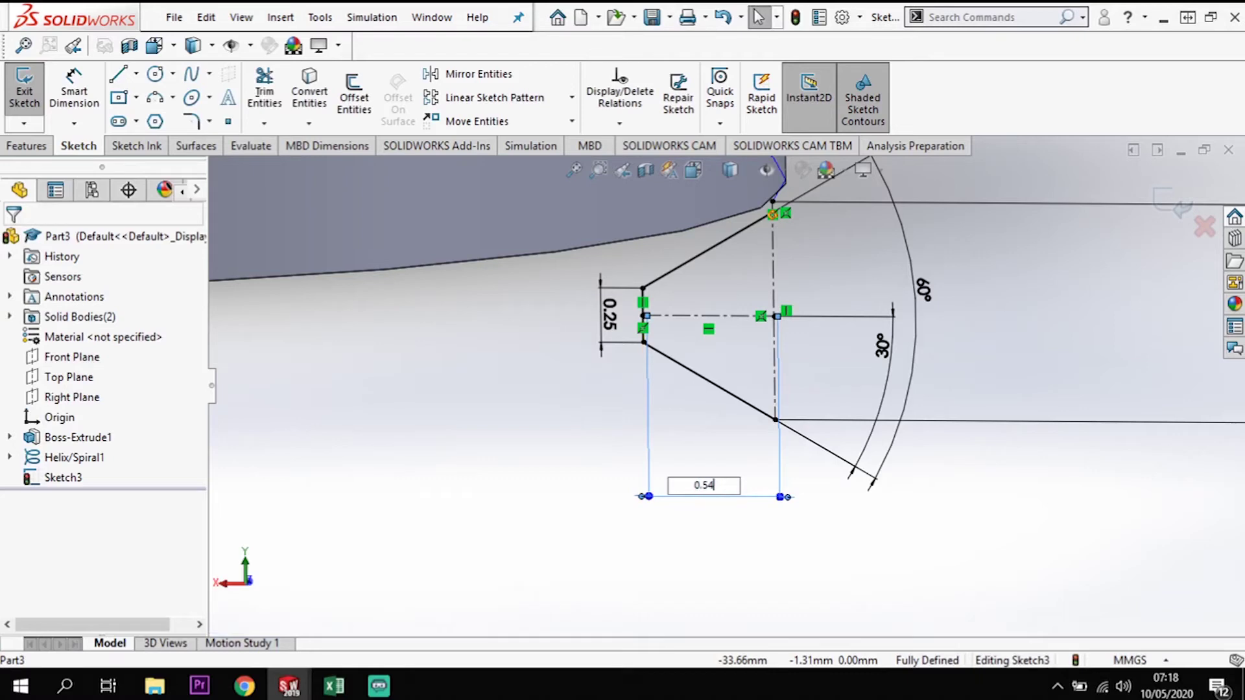
key("Return")
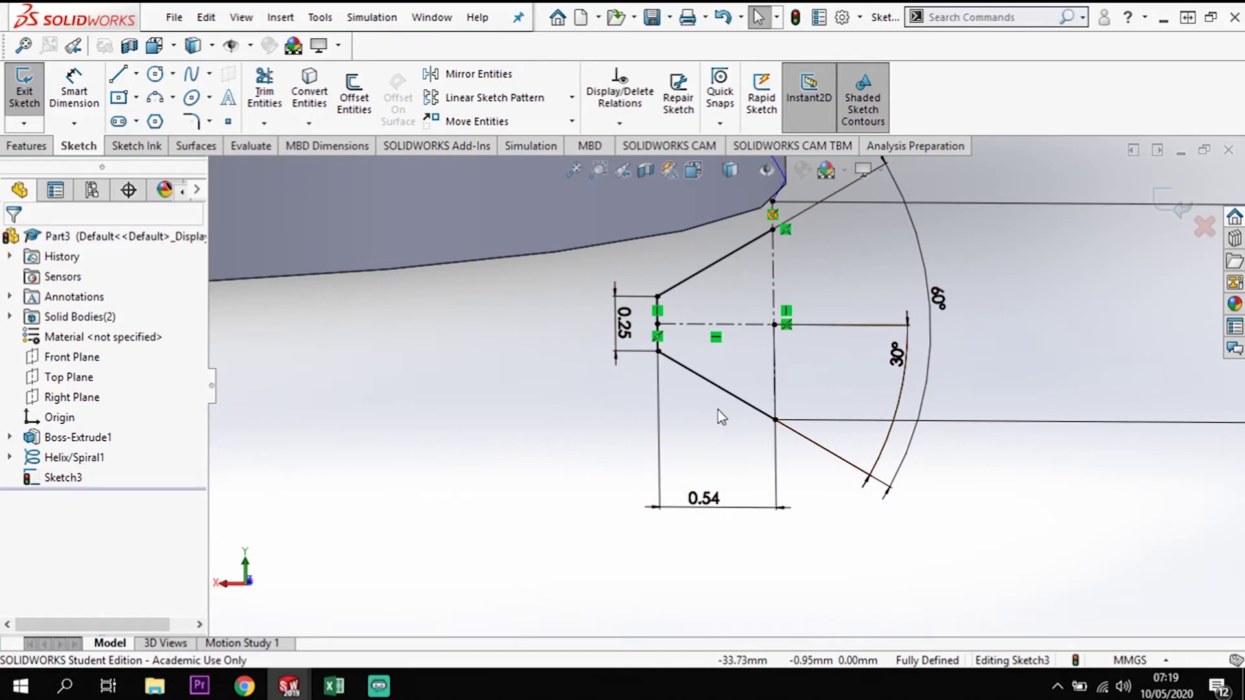
scroll(756, 335, "up", 2)
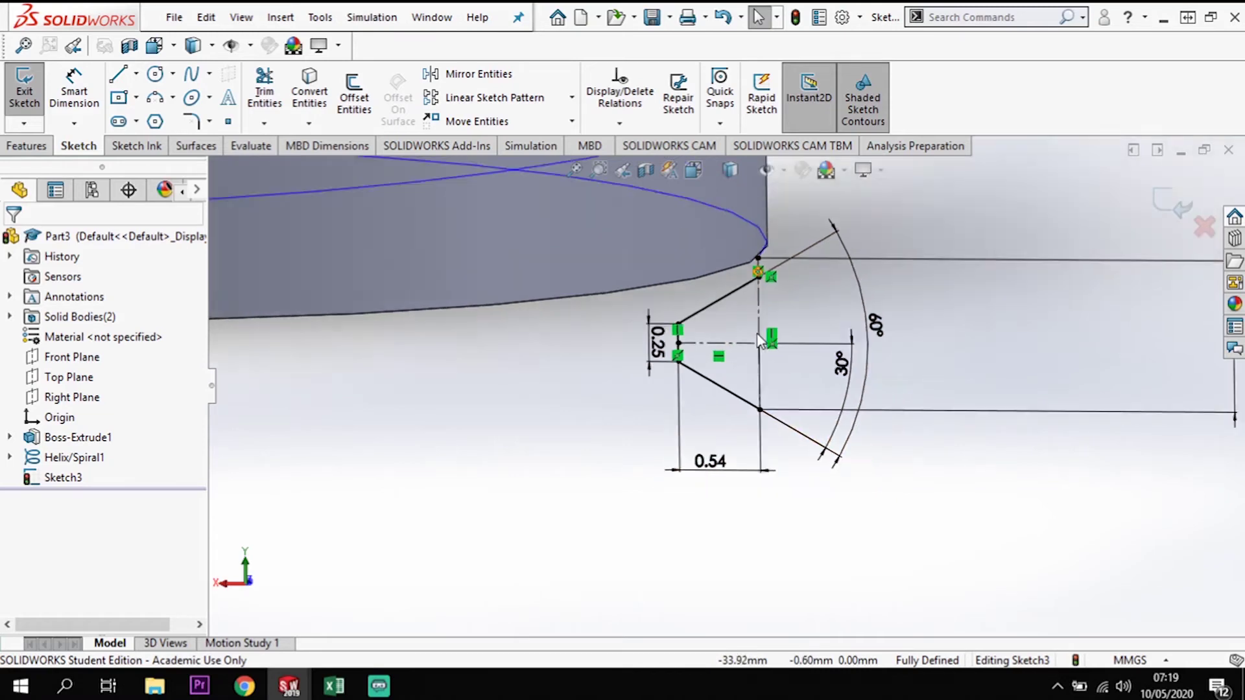
scroll(757, 333, "up", 1)
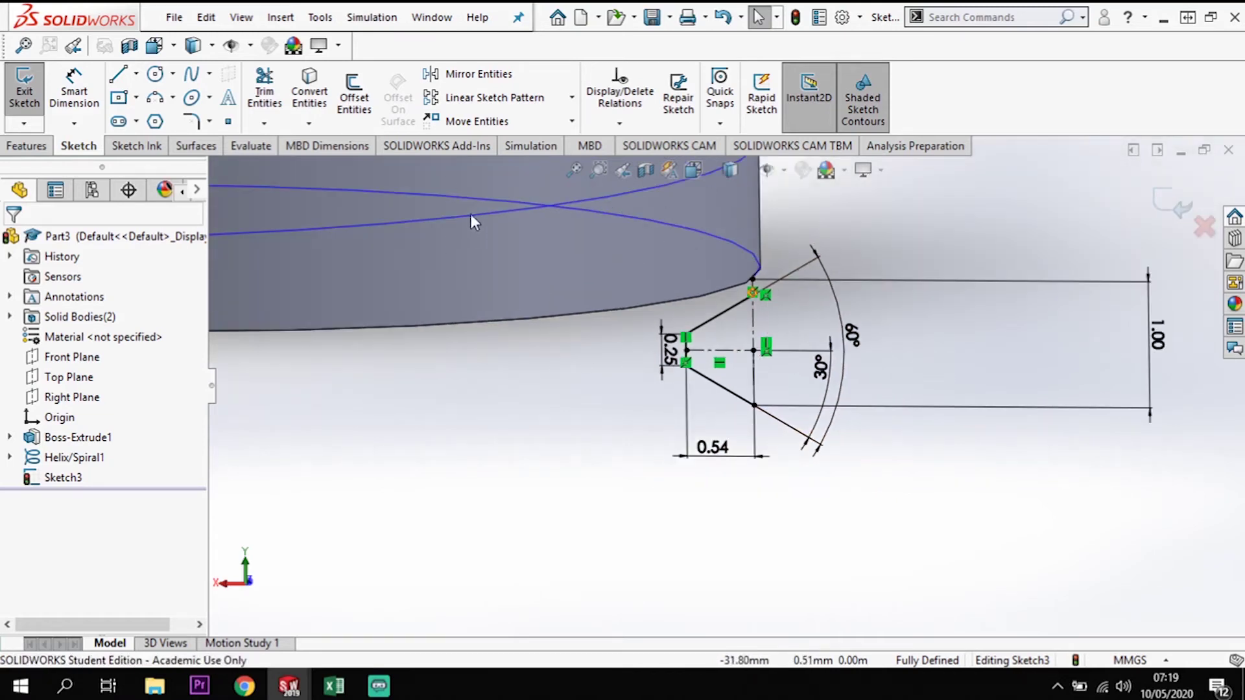
scroll(582, 353, "up", 2)
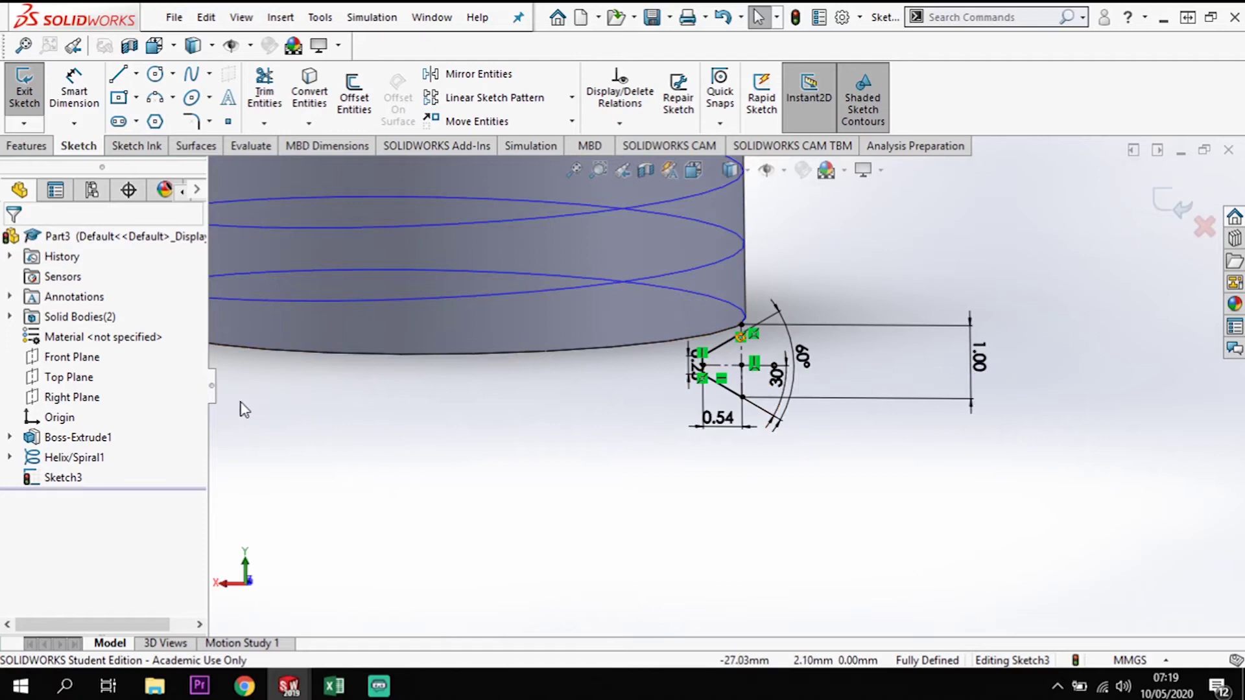
left_click(1170, 203)
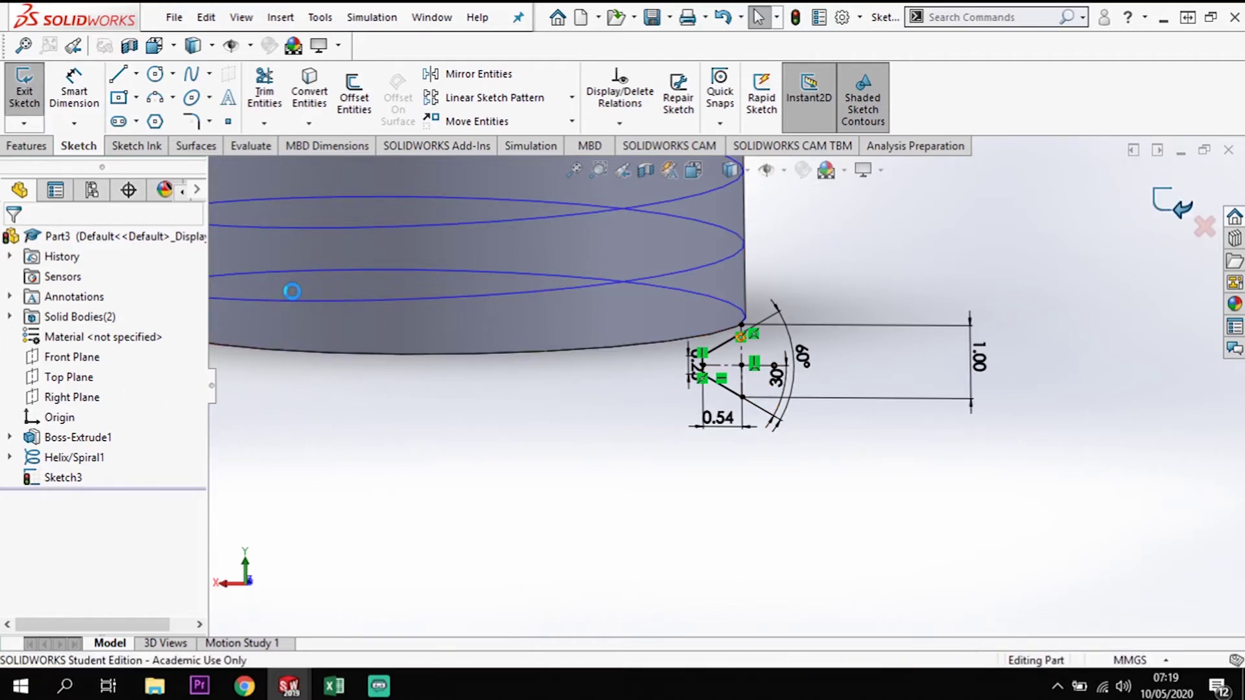
left_click(29, 152)
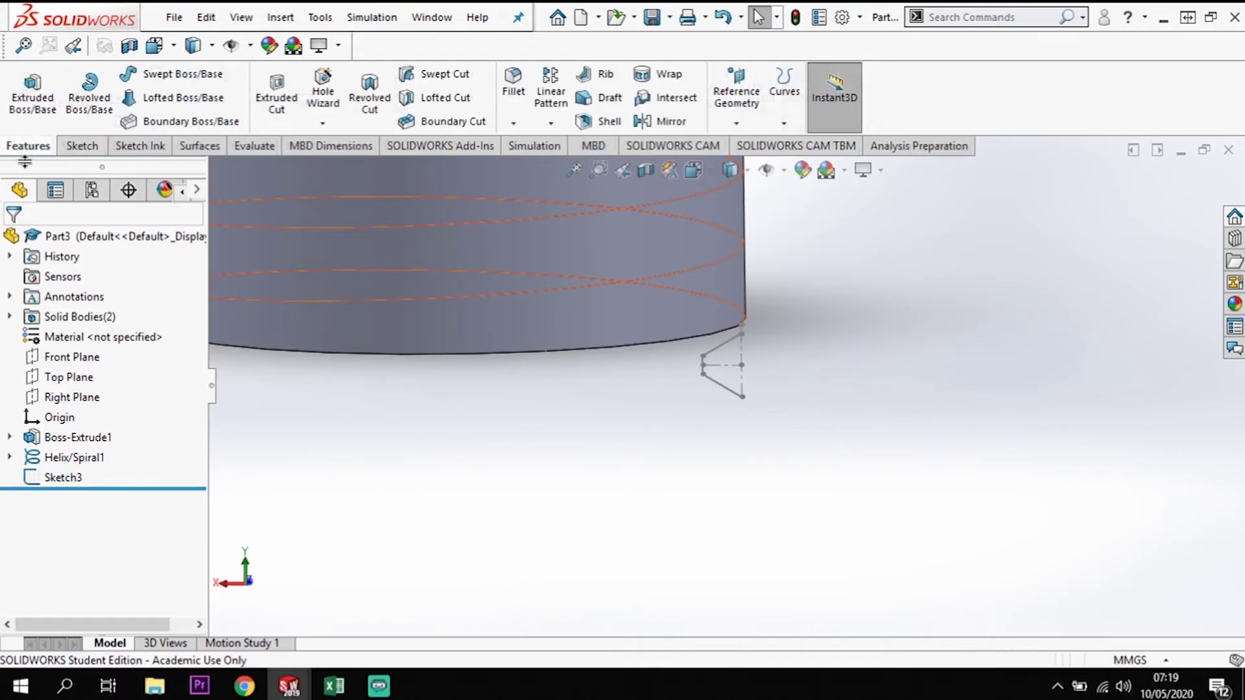
left_click(415, 75)
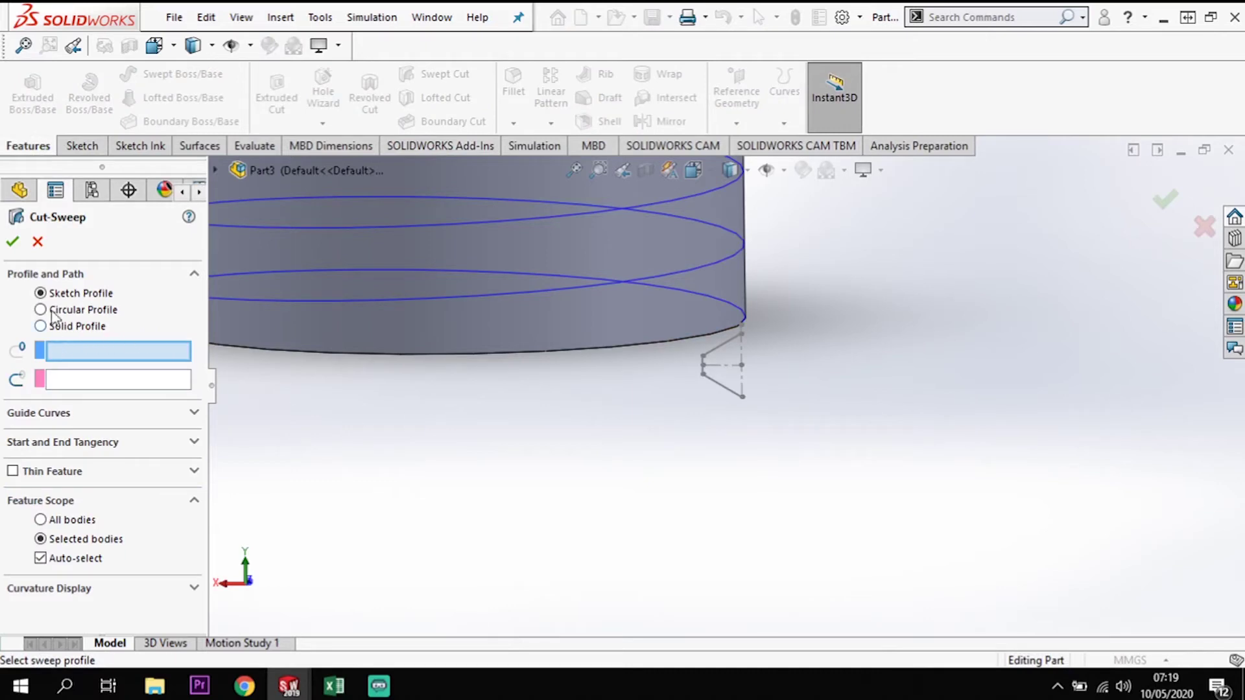
left_click(724, 393)
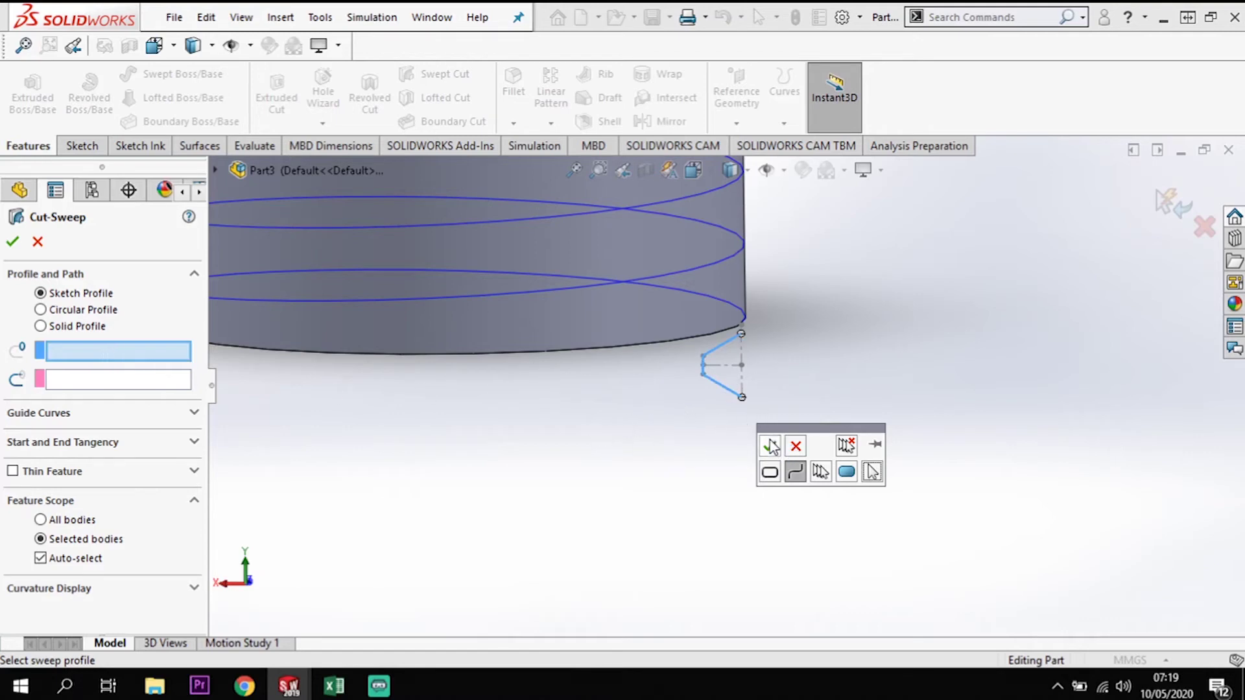
left_click(794, 448)
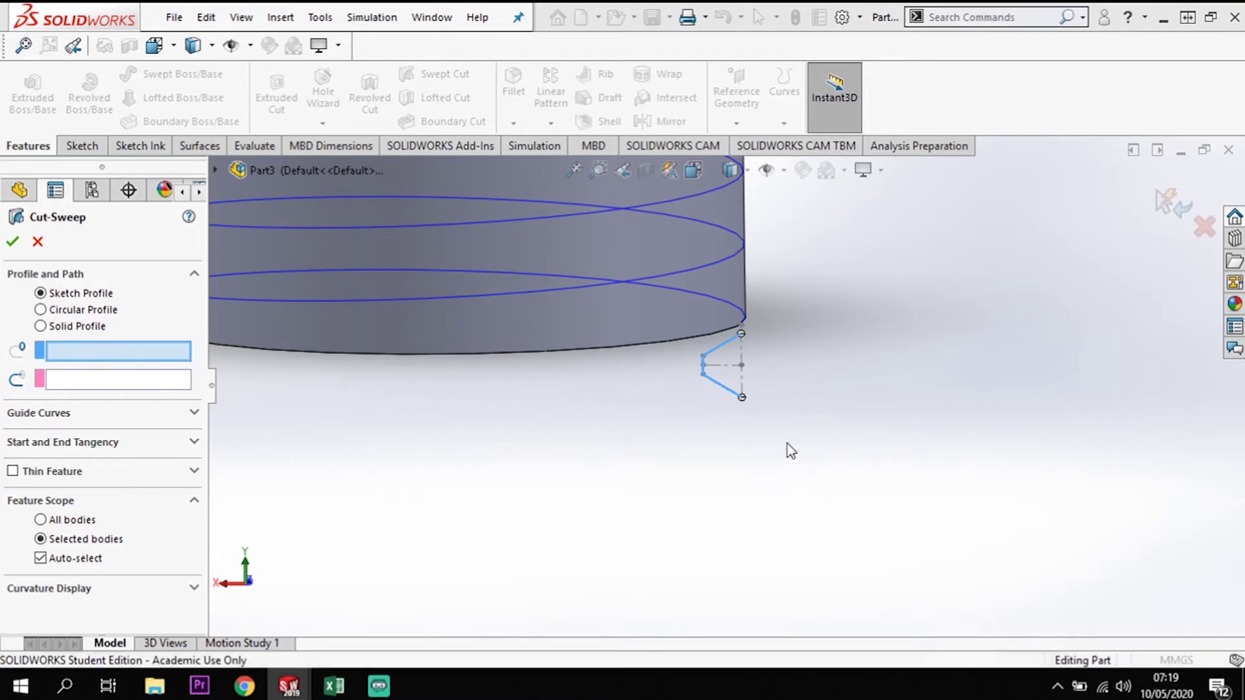
right_click(718, 359)
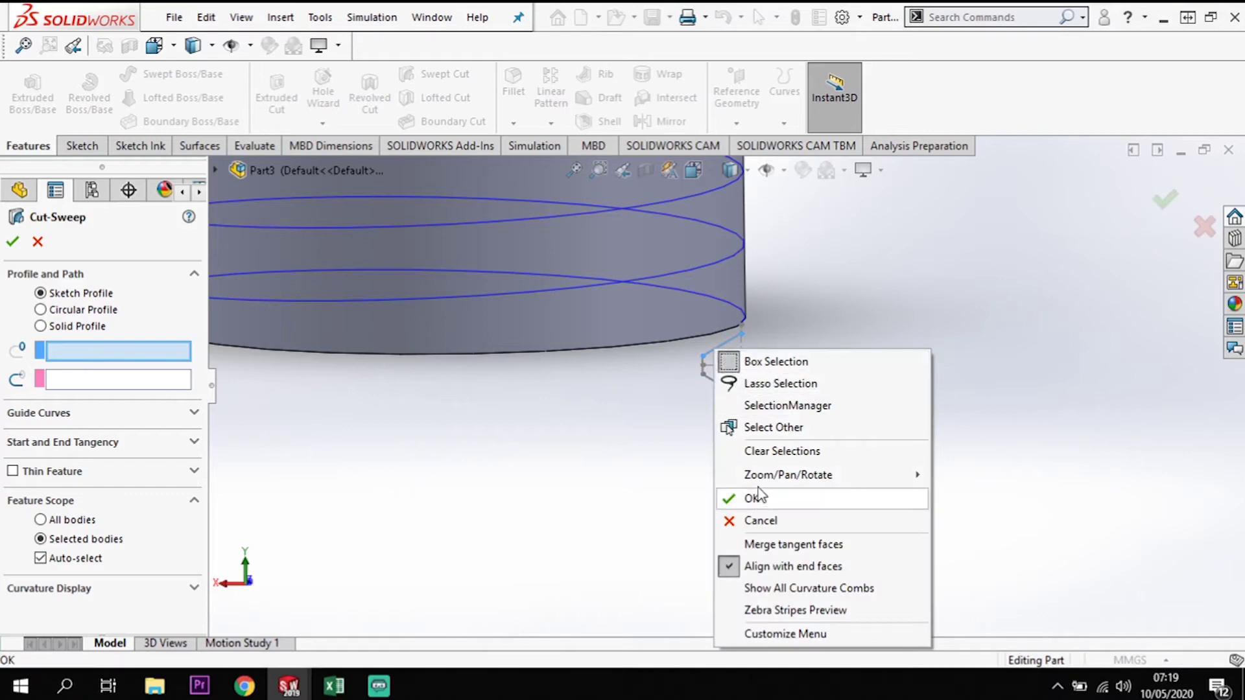
left_click(546, 448)
left_click(38, 242)
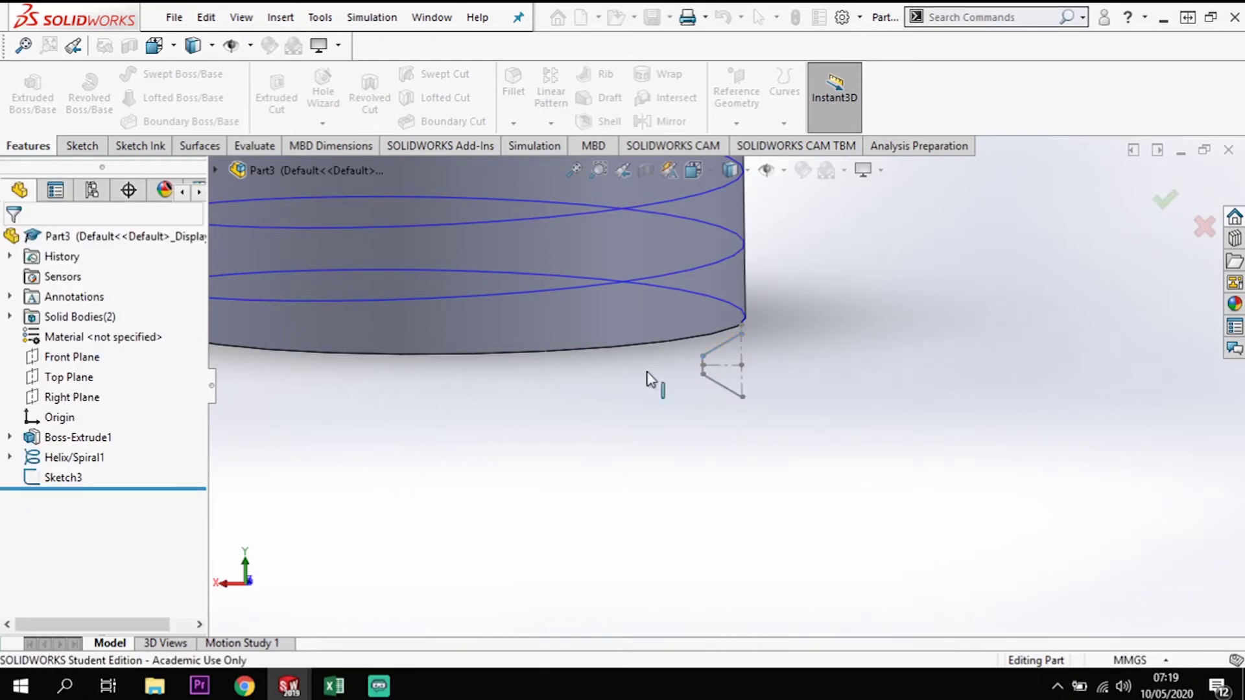
right_click(732, 355)
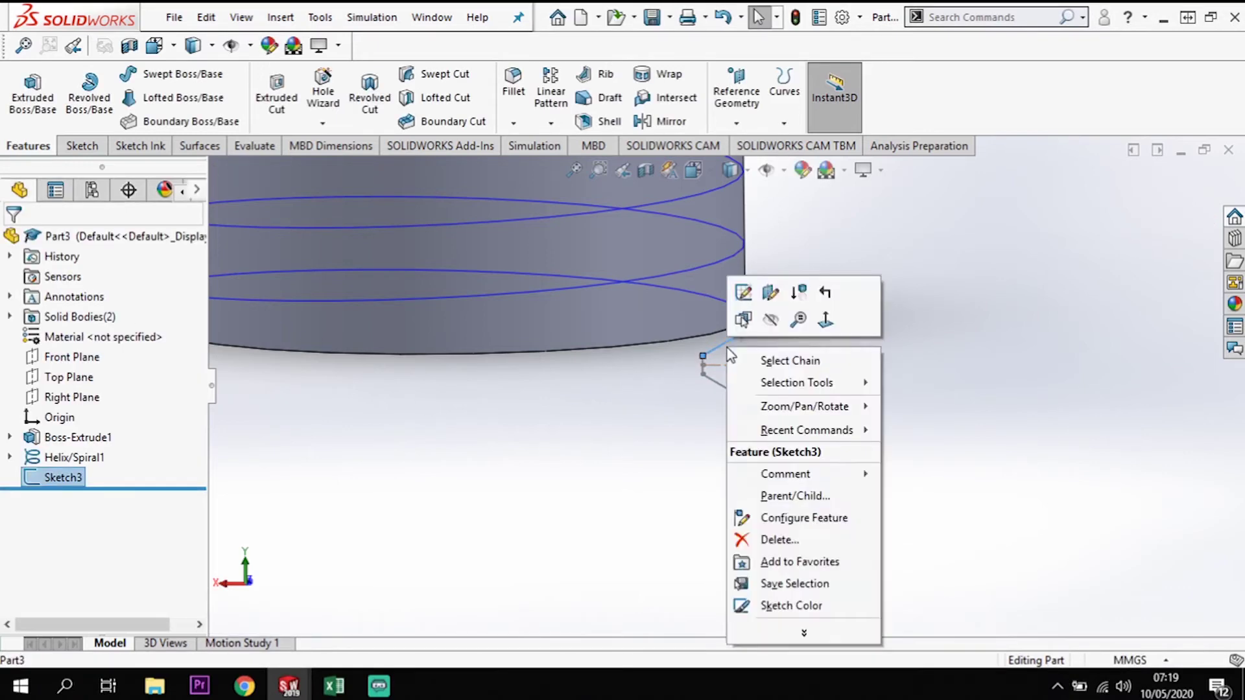
left_click(621, 393)
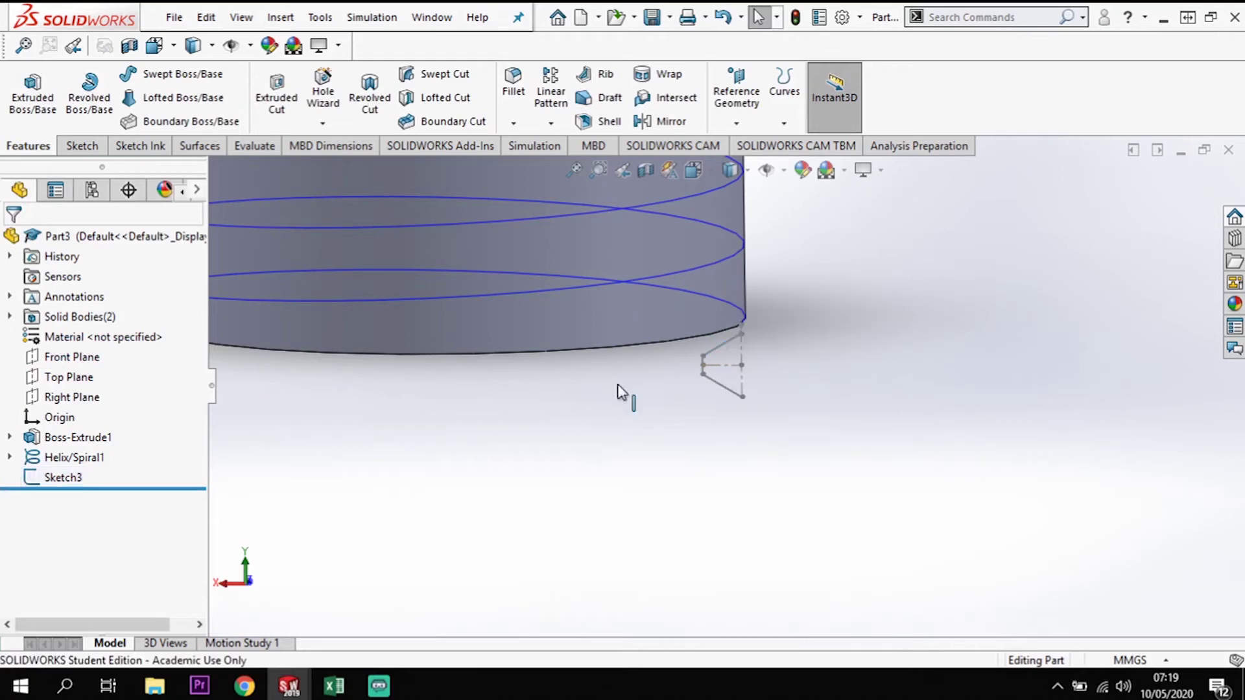
Reopen the profile sketch, close its open side with a vertical line between the slanted lines' outer endpoints, and exit the sketch
double_click(722, 348)
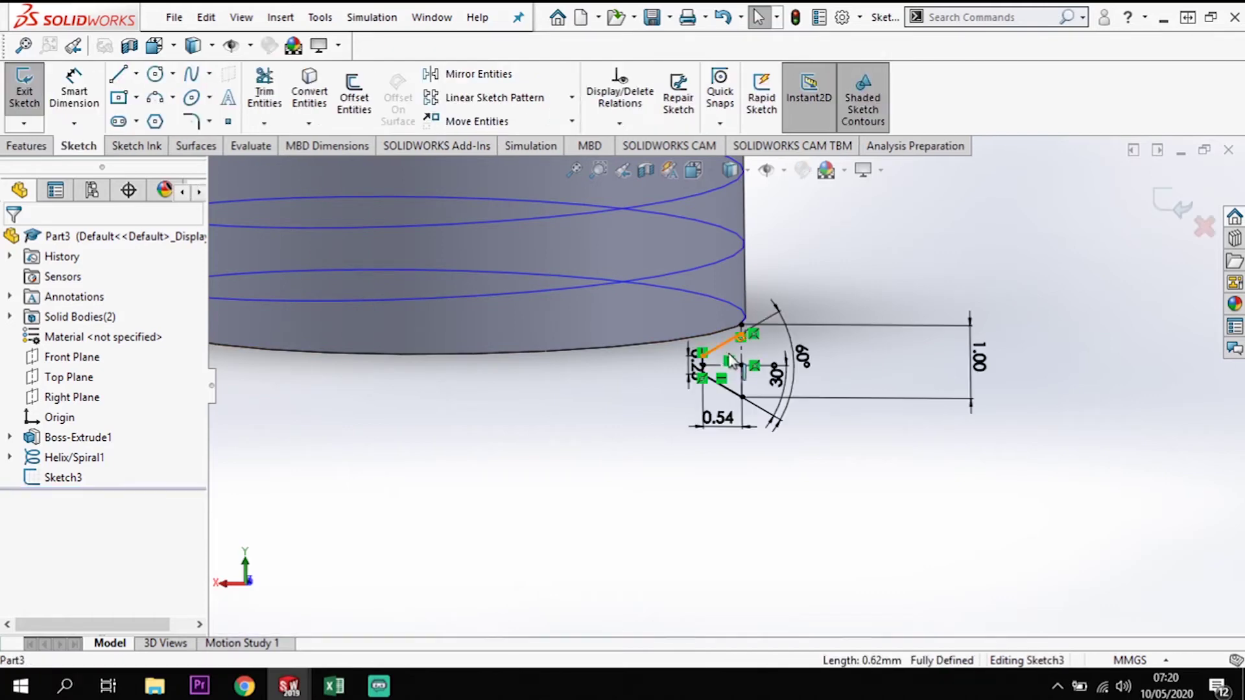
left_click(333, 220, "ctrl")
left_click(741, 324, "ctrl")
key("Escape")
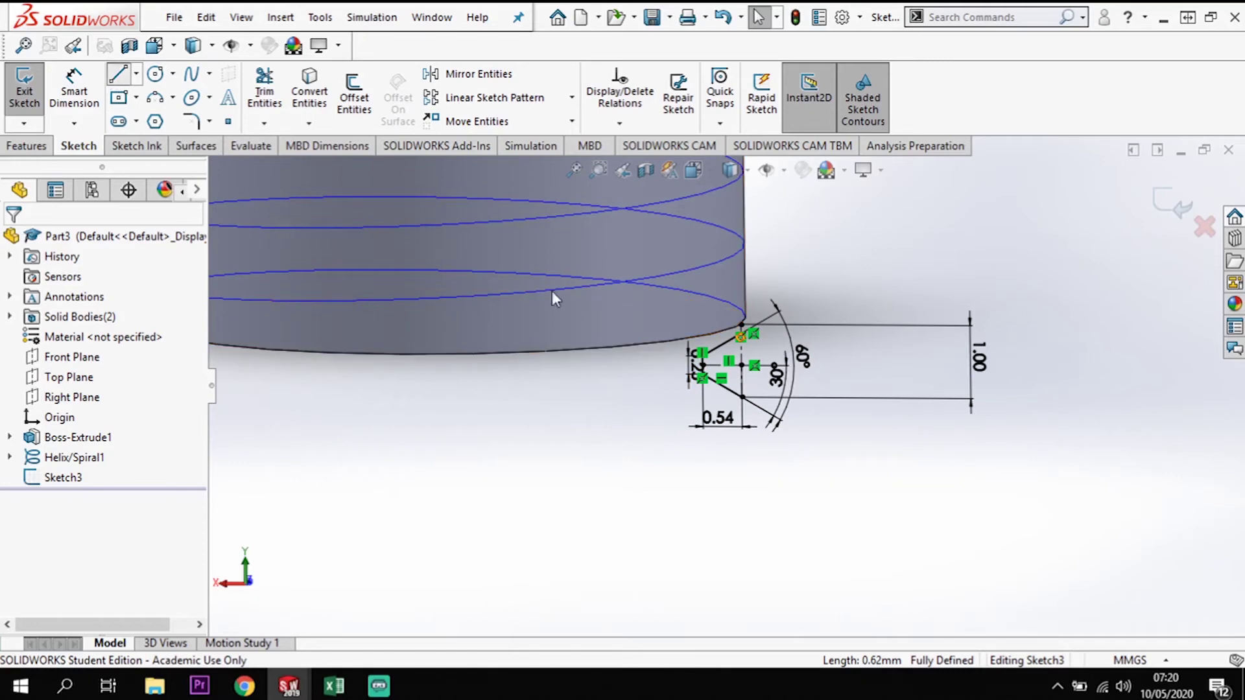
left_click(117, 75)
scroll(742, 337, "down", 5)
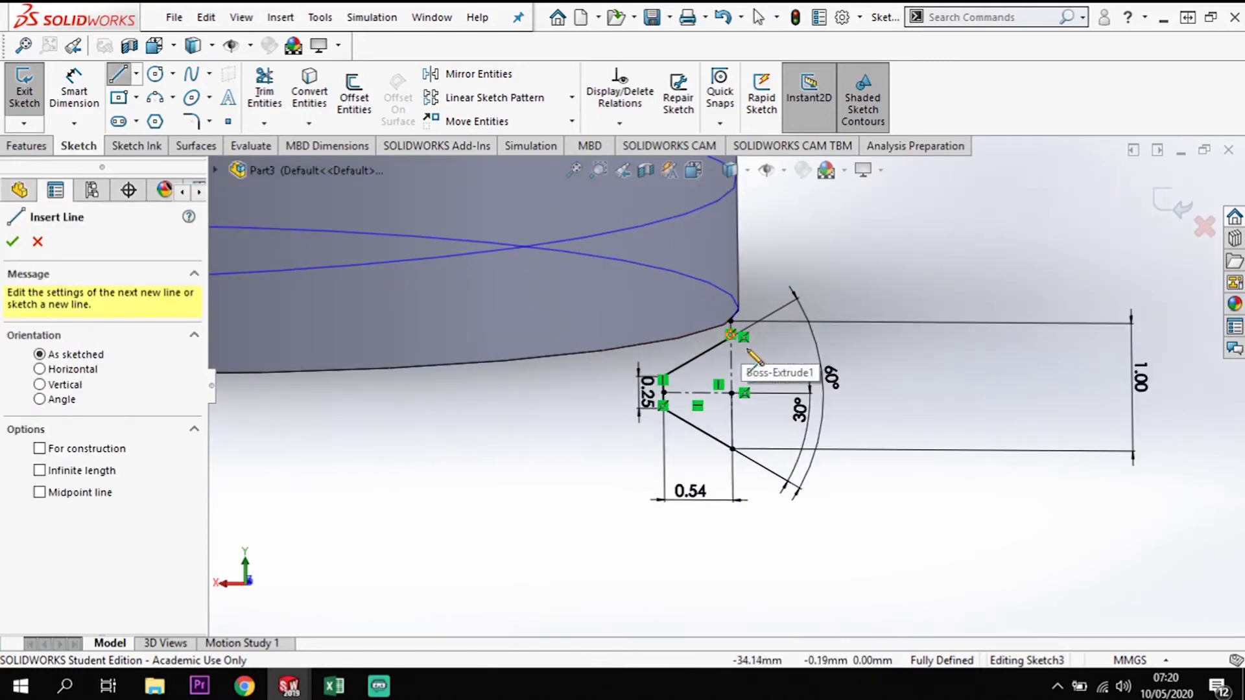
left_click(716, 332)
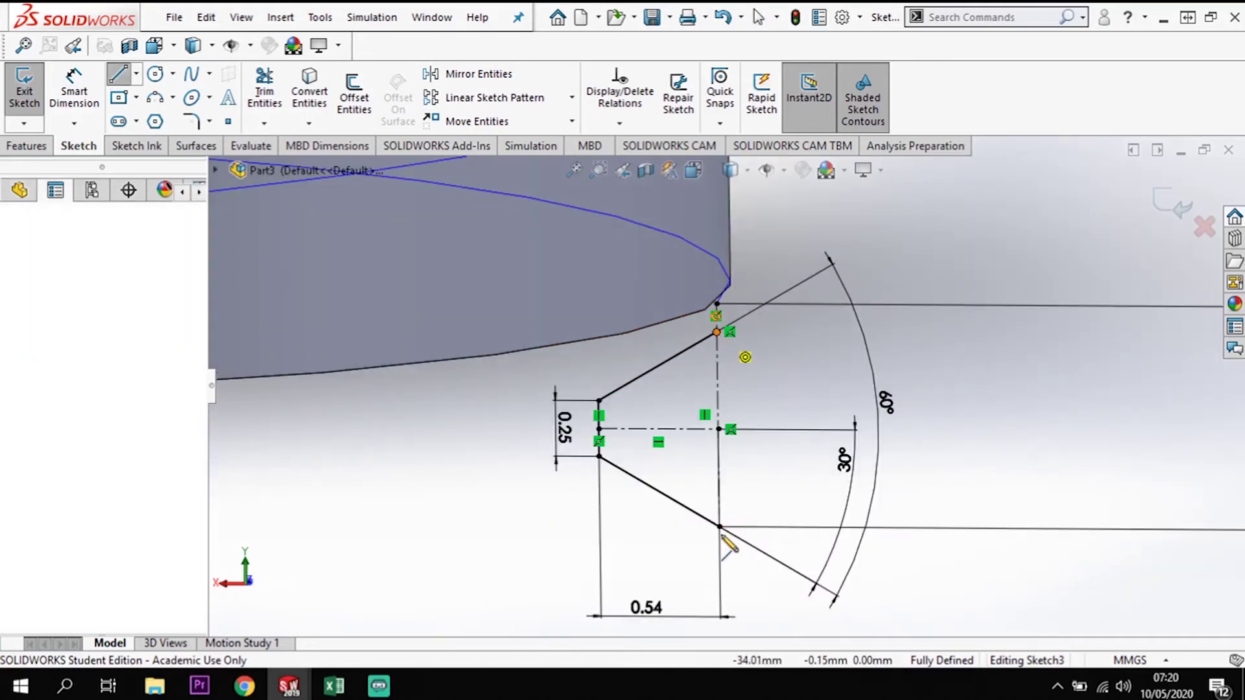
left_click(719, 527)
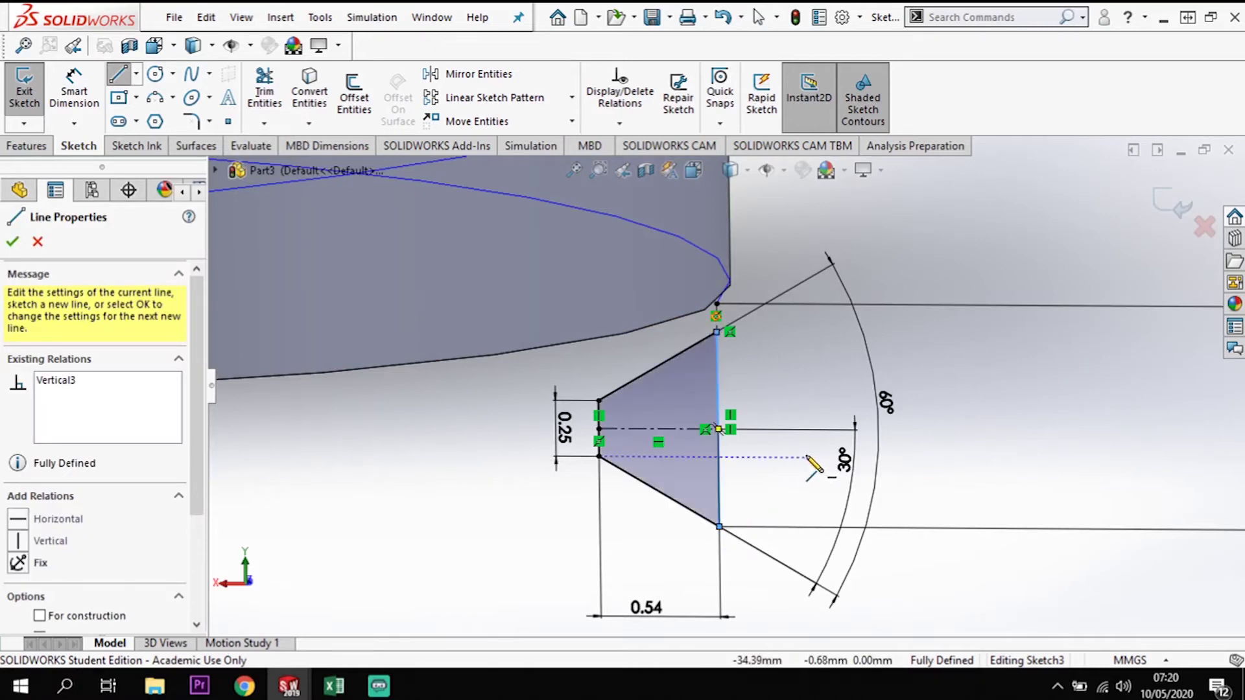
key("Escape")
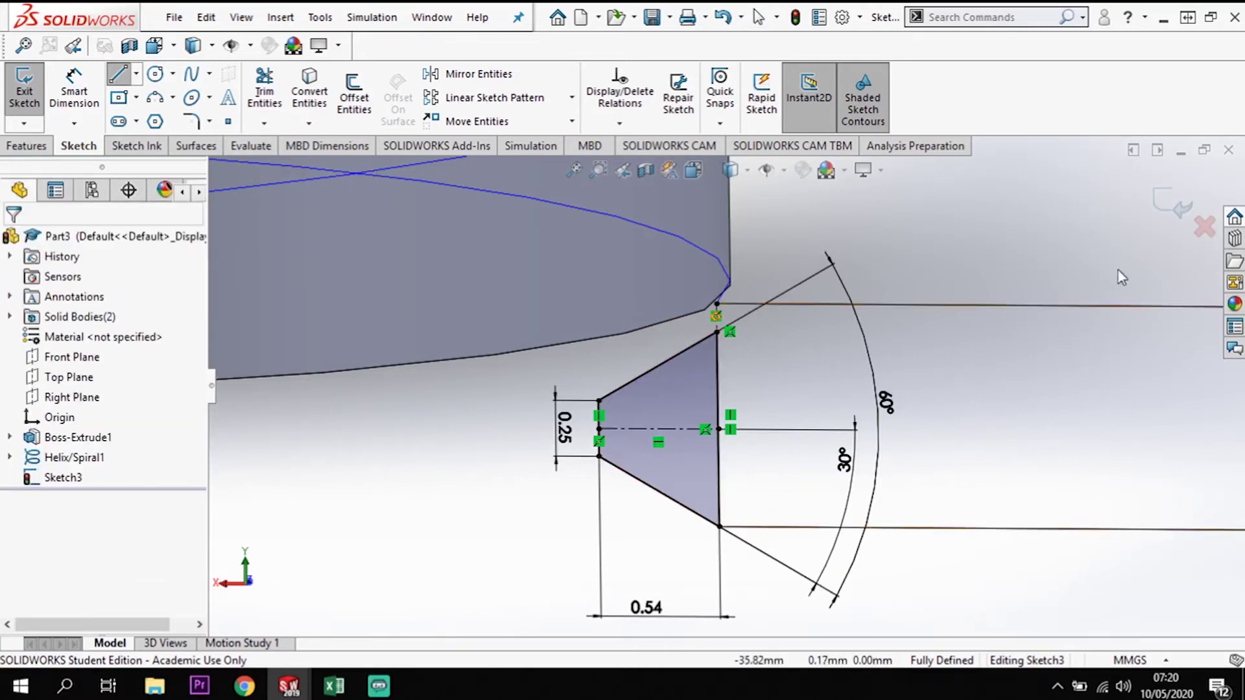
left_click(1164, 206)
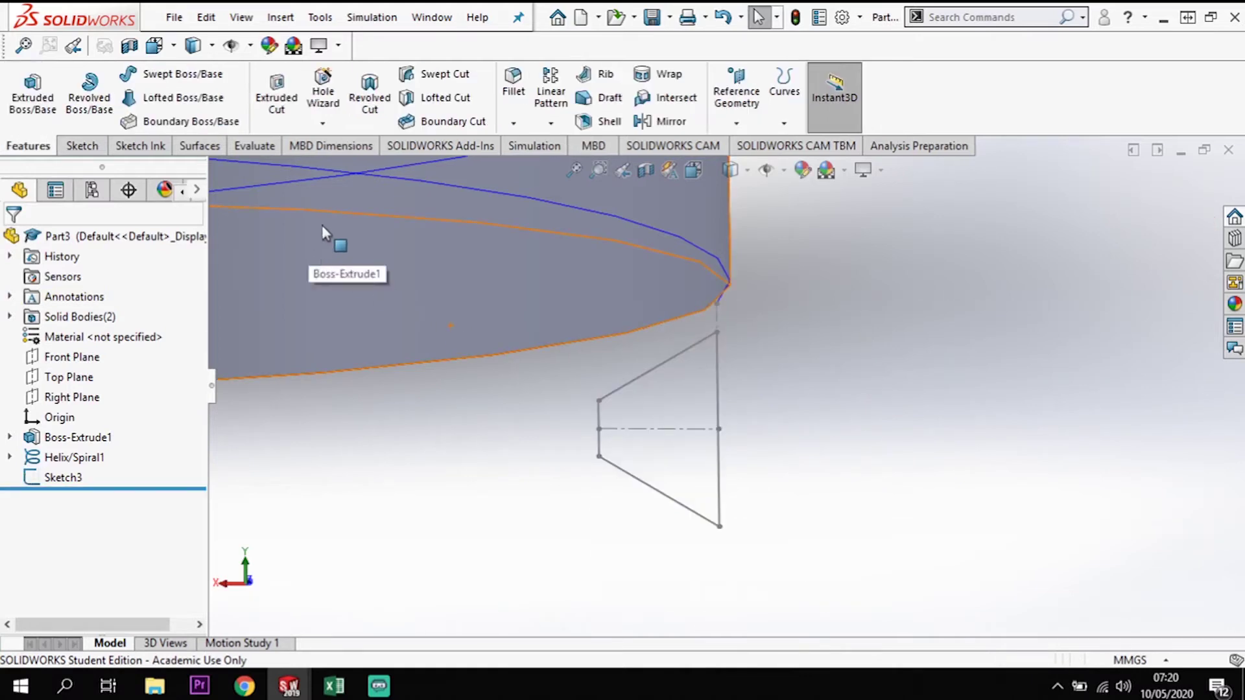
Create a swept cut on the thin cylinder using the closed tapered sketch as profile and the helix as path
left_click(432, 75)
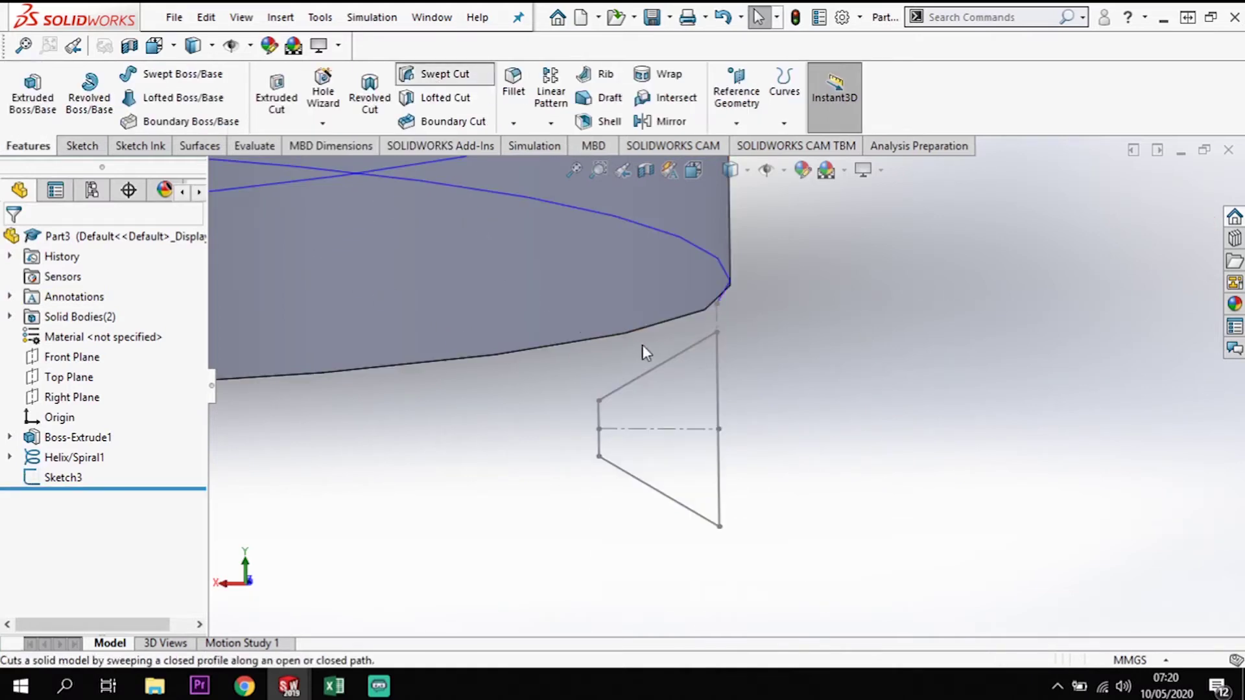
left_click(667, 371)
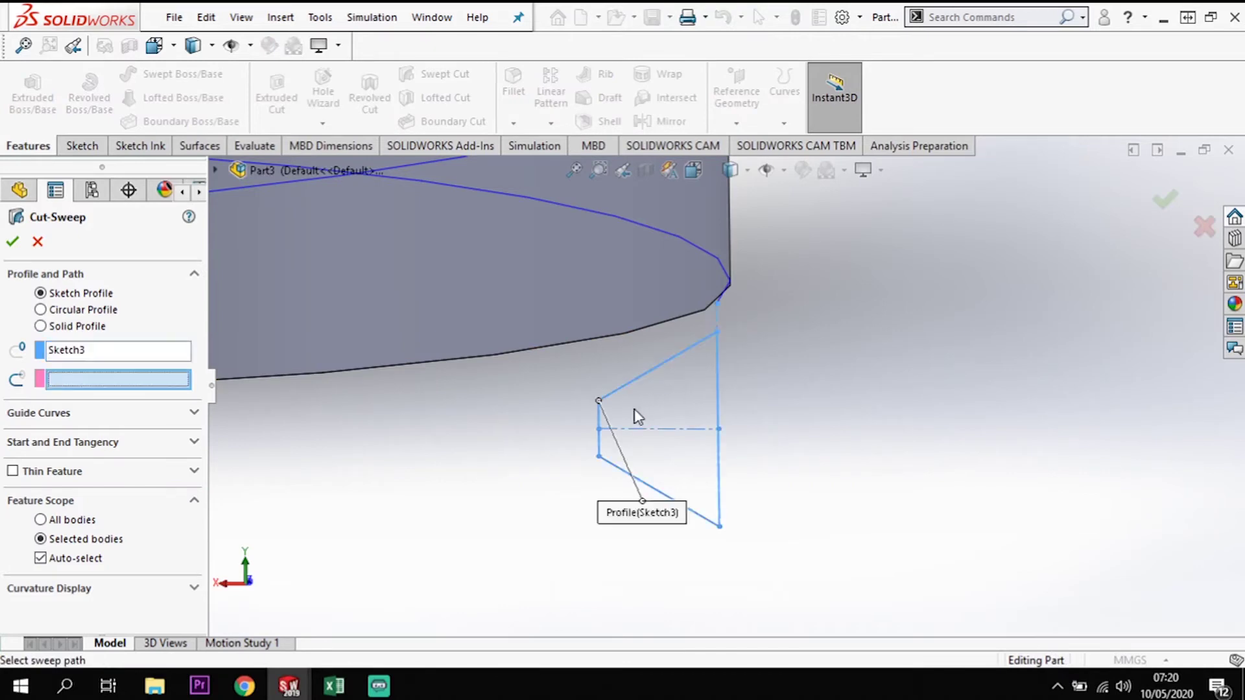
left_click(708, 251)
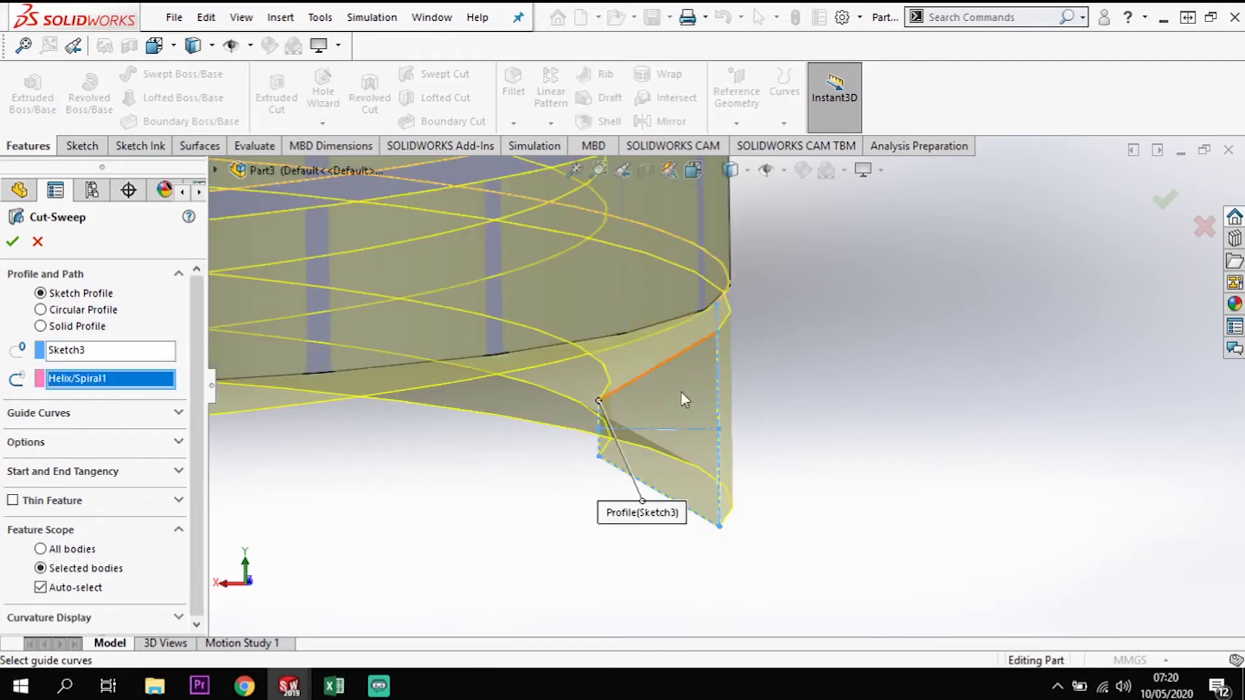
scroll(674, 408, "up", 3)
scroll(691, 438, "up", 5)
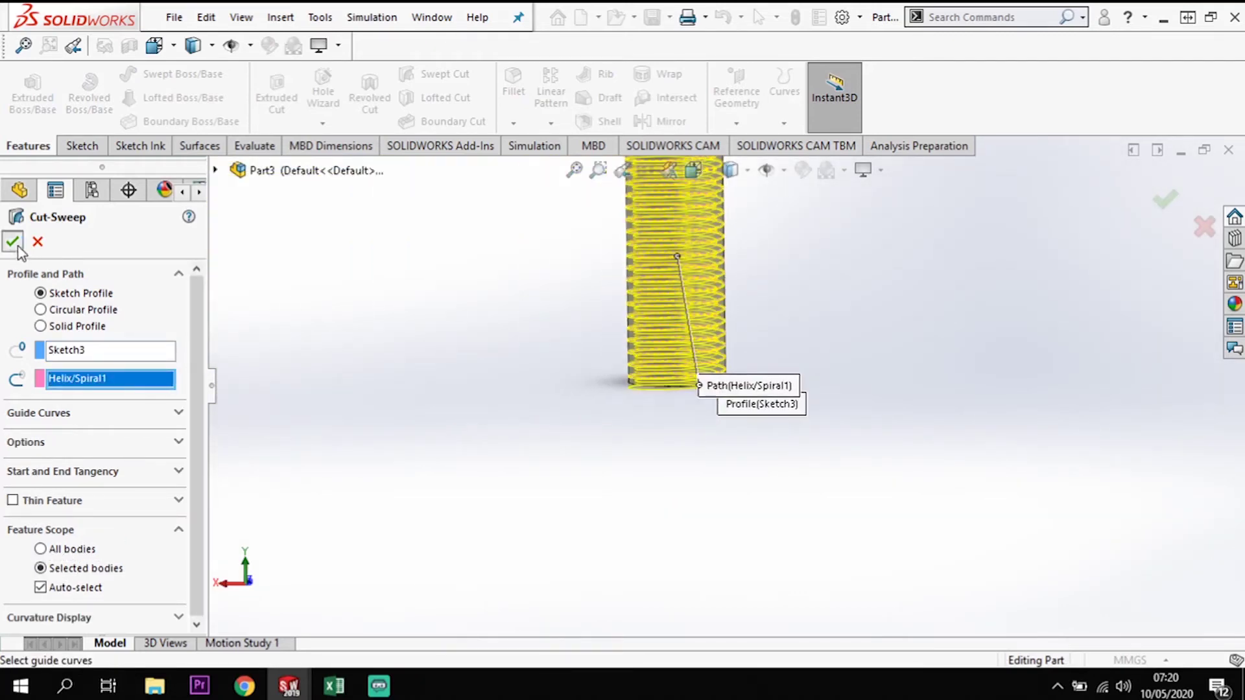
key("Return")
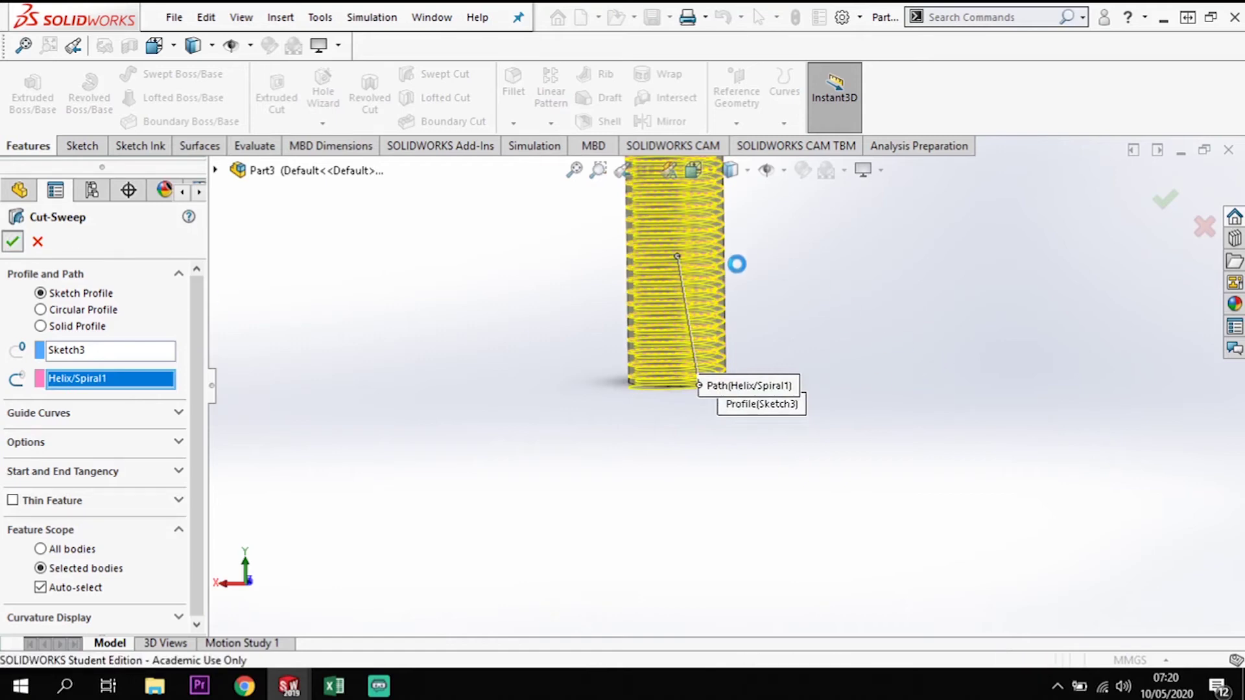
Open the swept cut's tapered profile sketch for editing
scroll(736, 267, "down", 5)
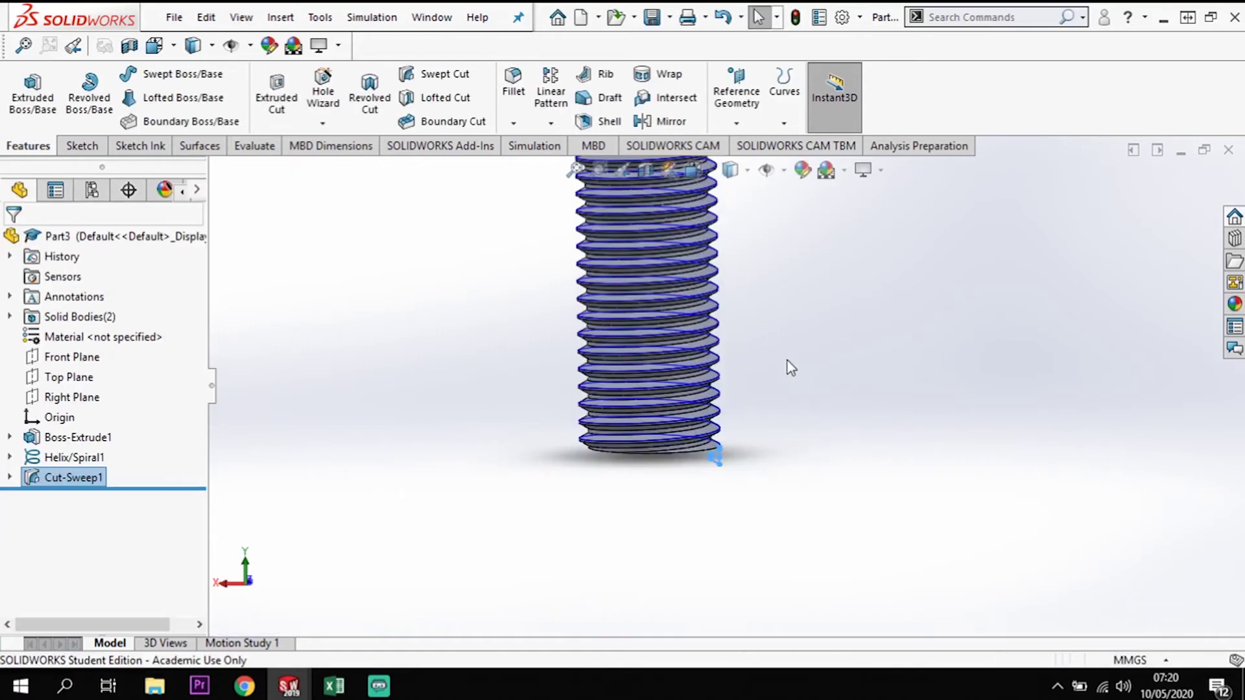
middle_click_drag(1055, 405, 516, 287)
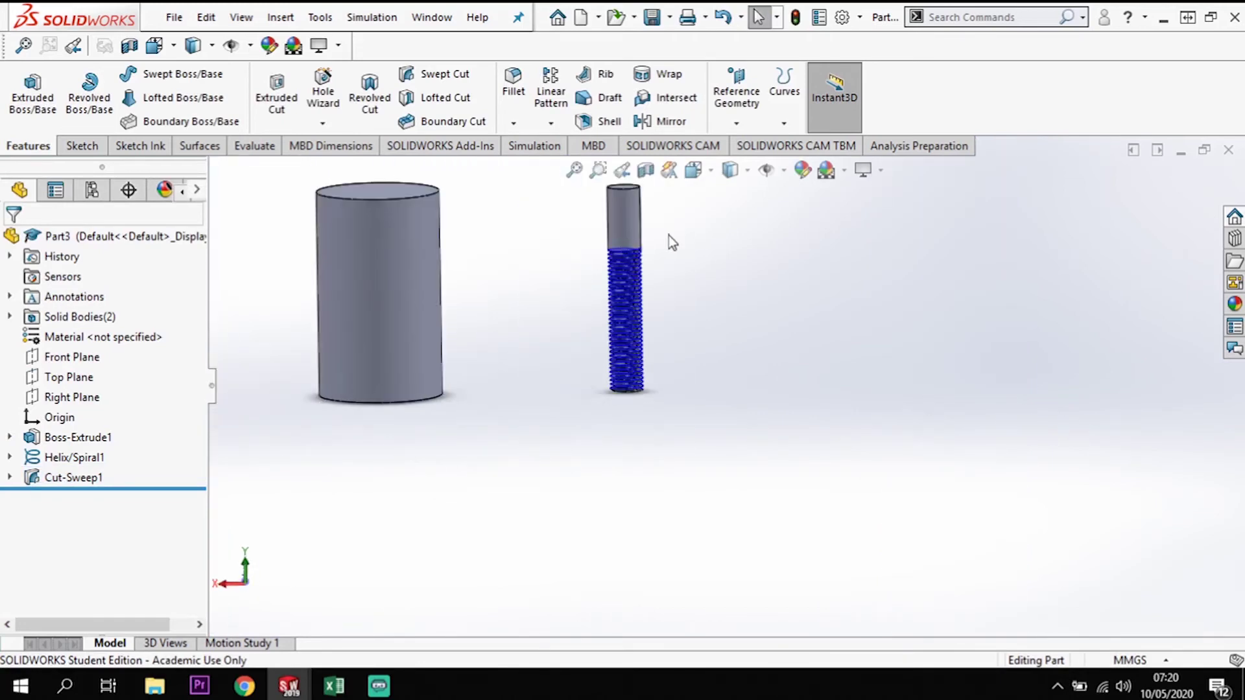
scroll(667, 242, "down", 5)
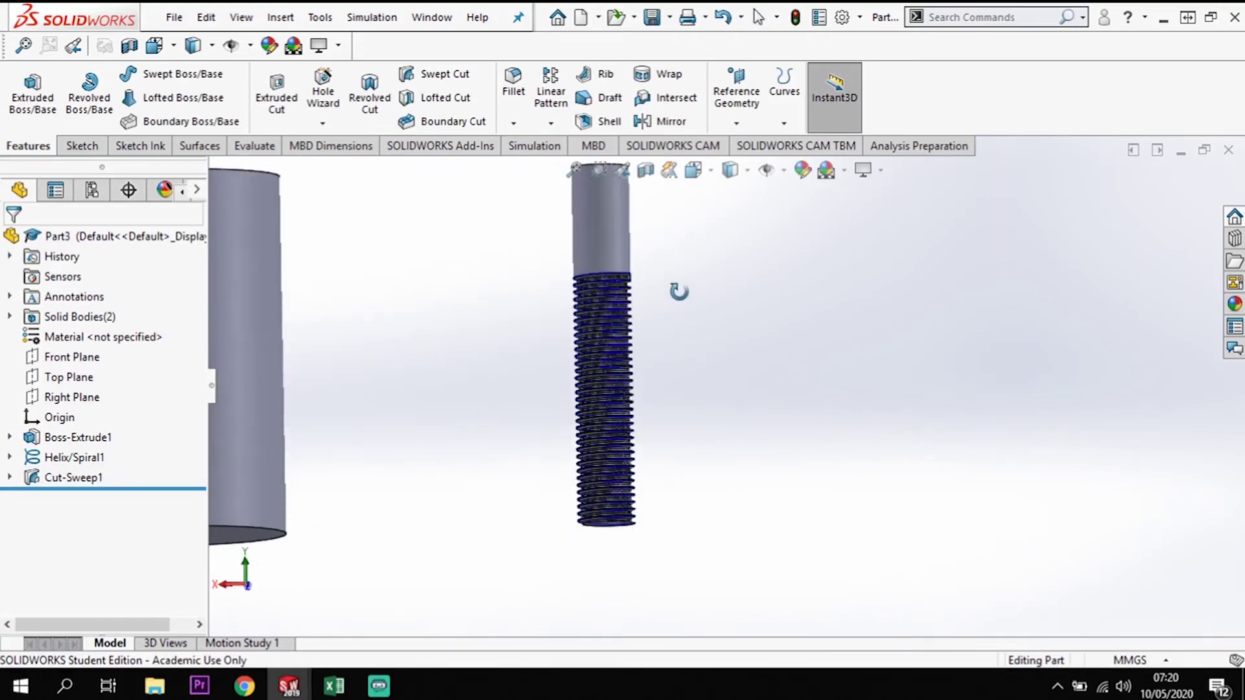
scroll(665, 298, "down", 3)
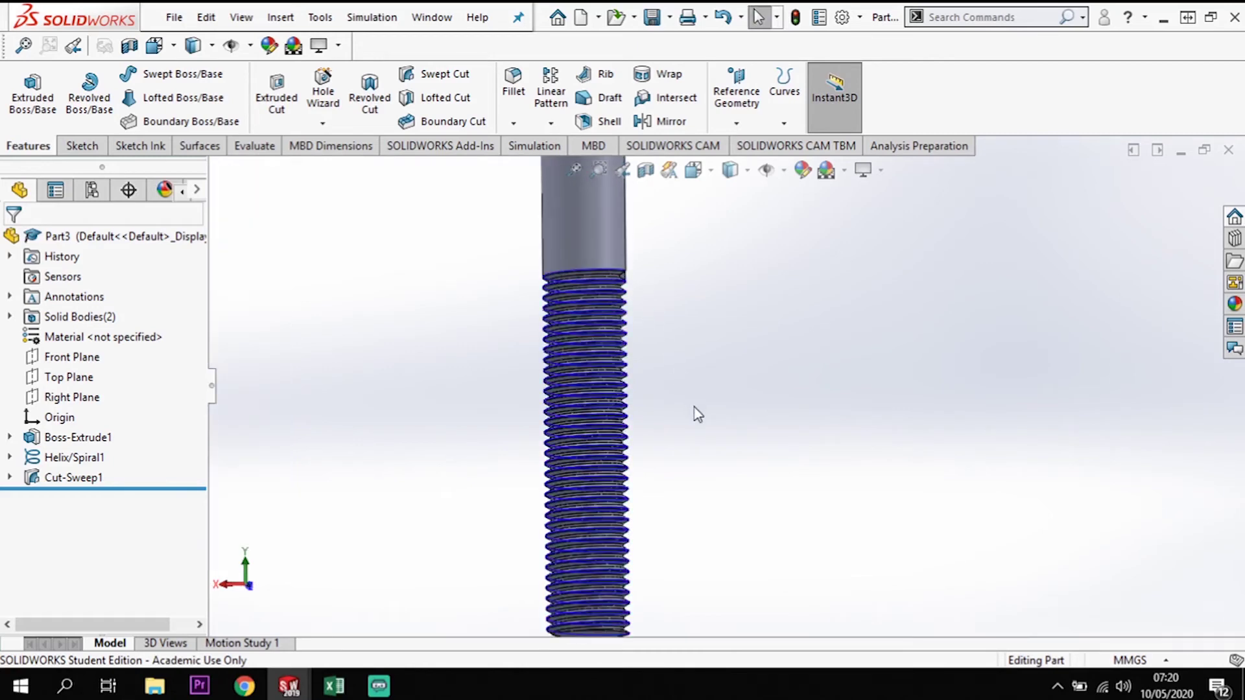
scroll(718, 442, "up", 2)
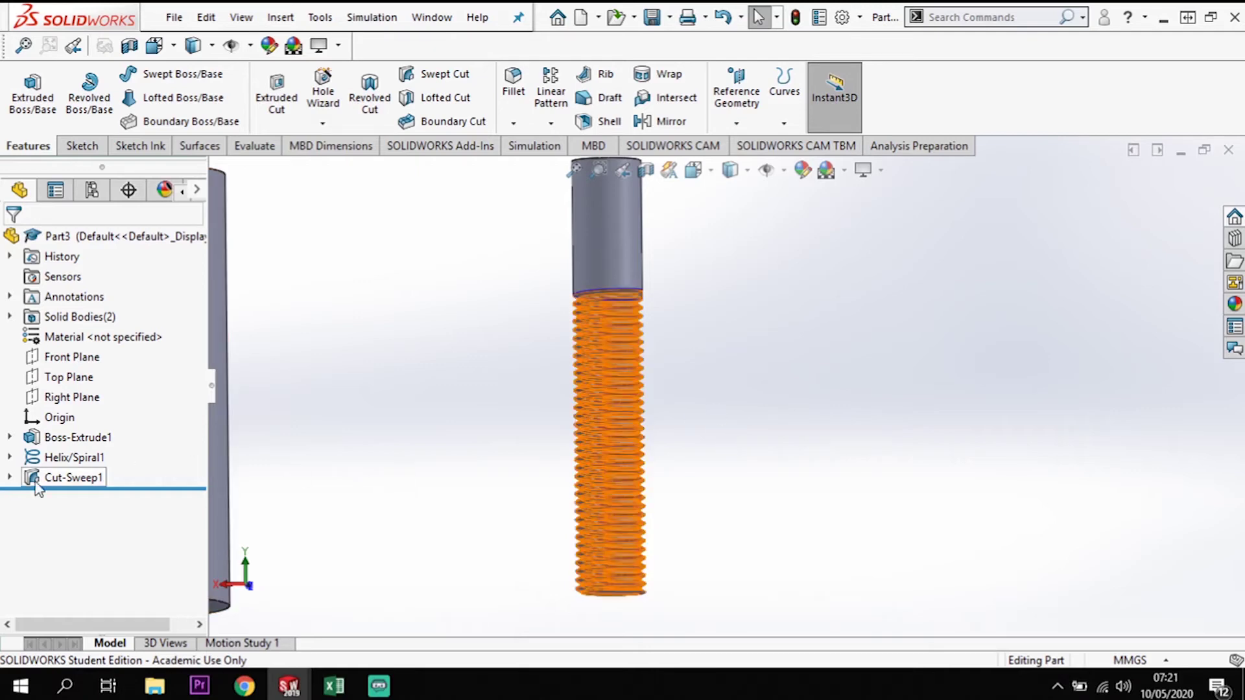
left_click(10, 478)
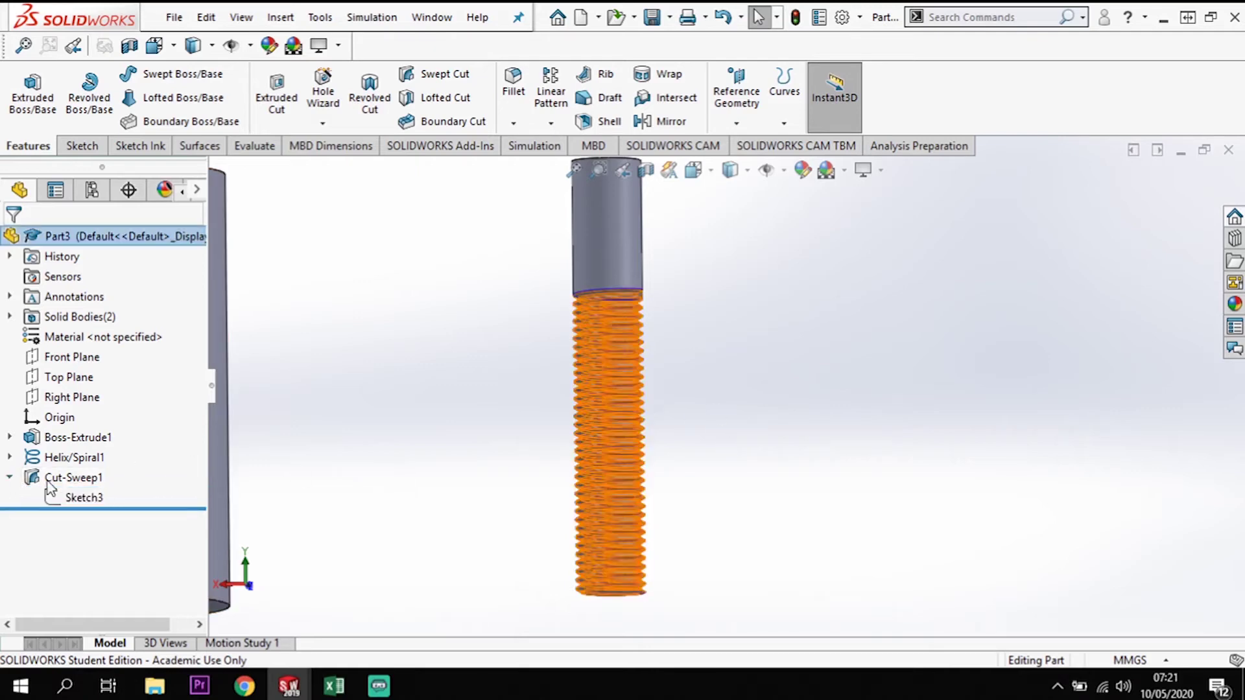
right_click(77, 501)
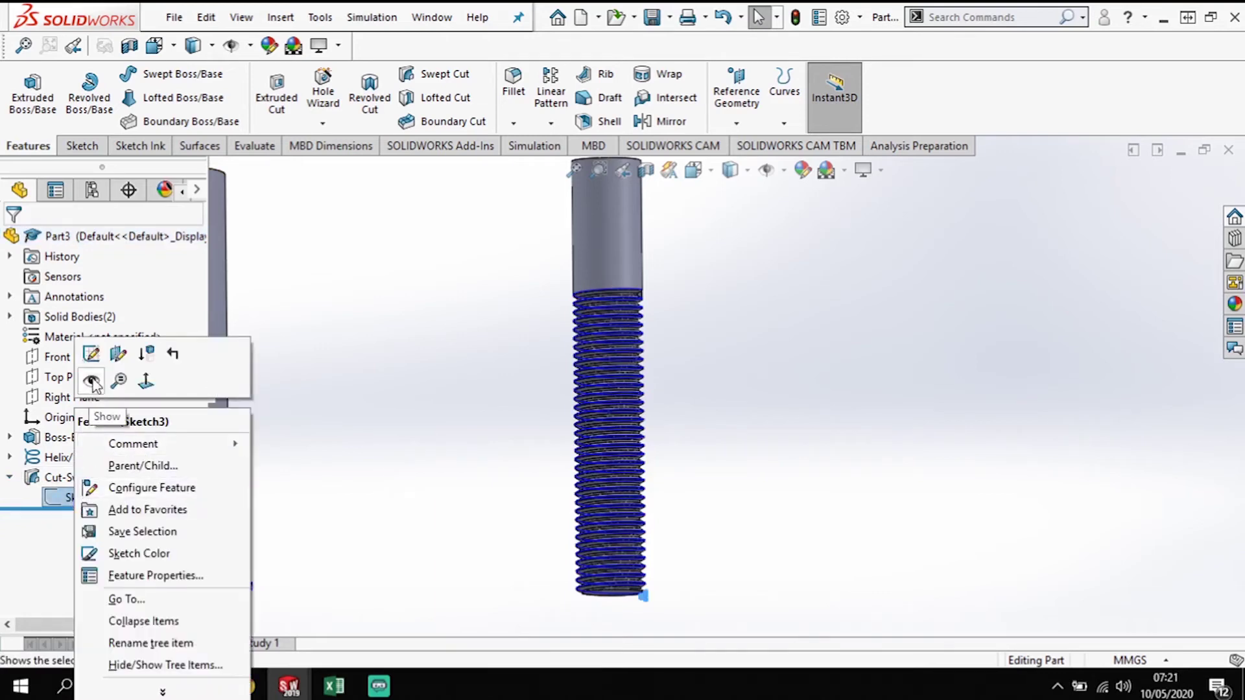
left_click(91, 354)
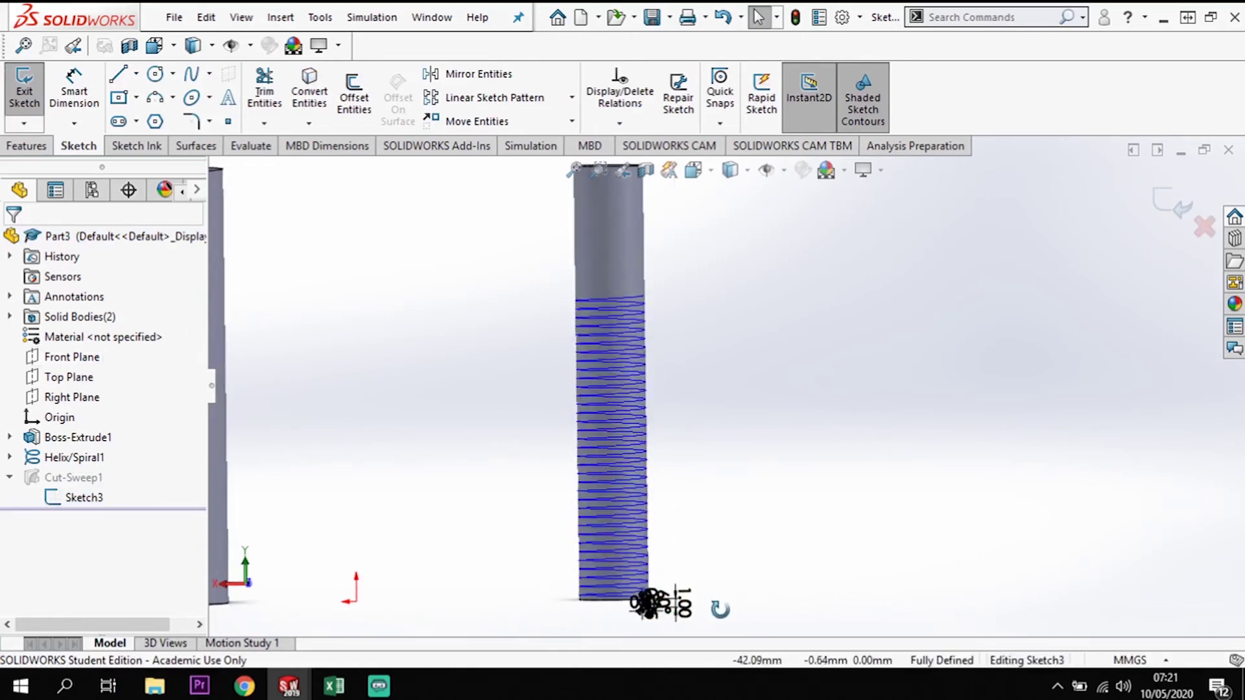
scroll(653, 575, "down", 10)
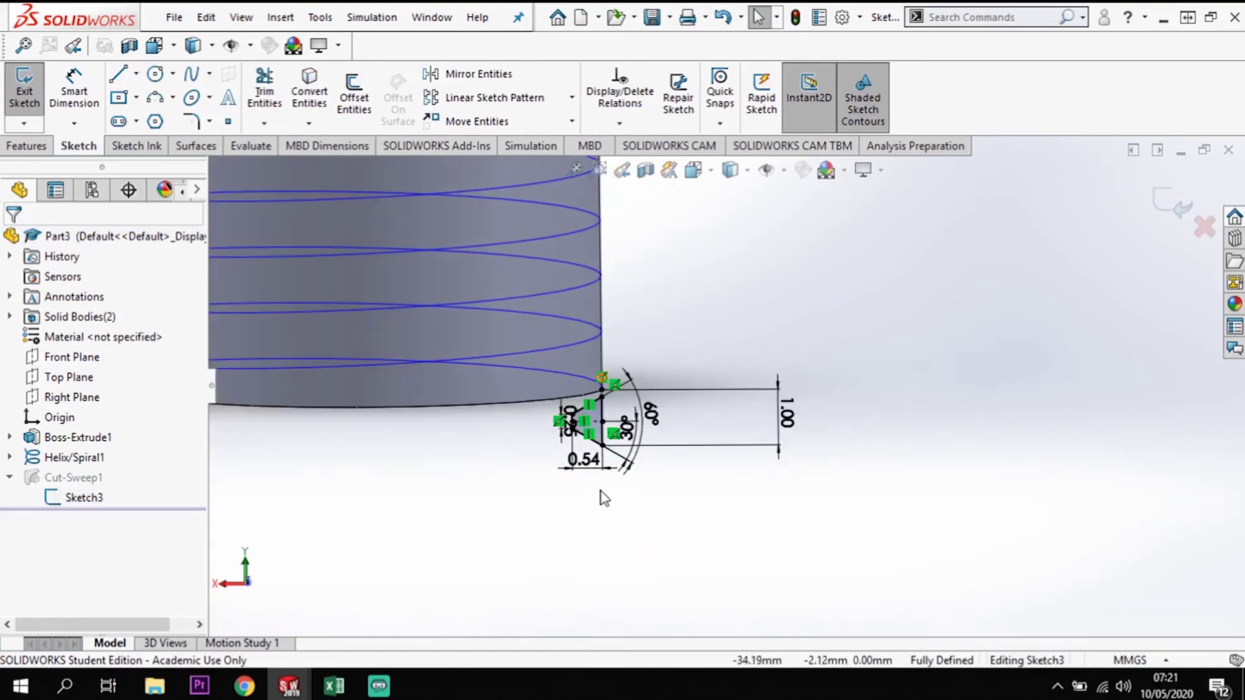
scroll(606, 363, "down", 2)
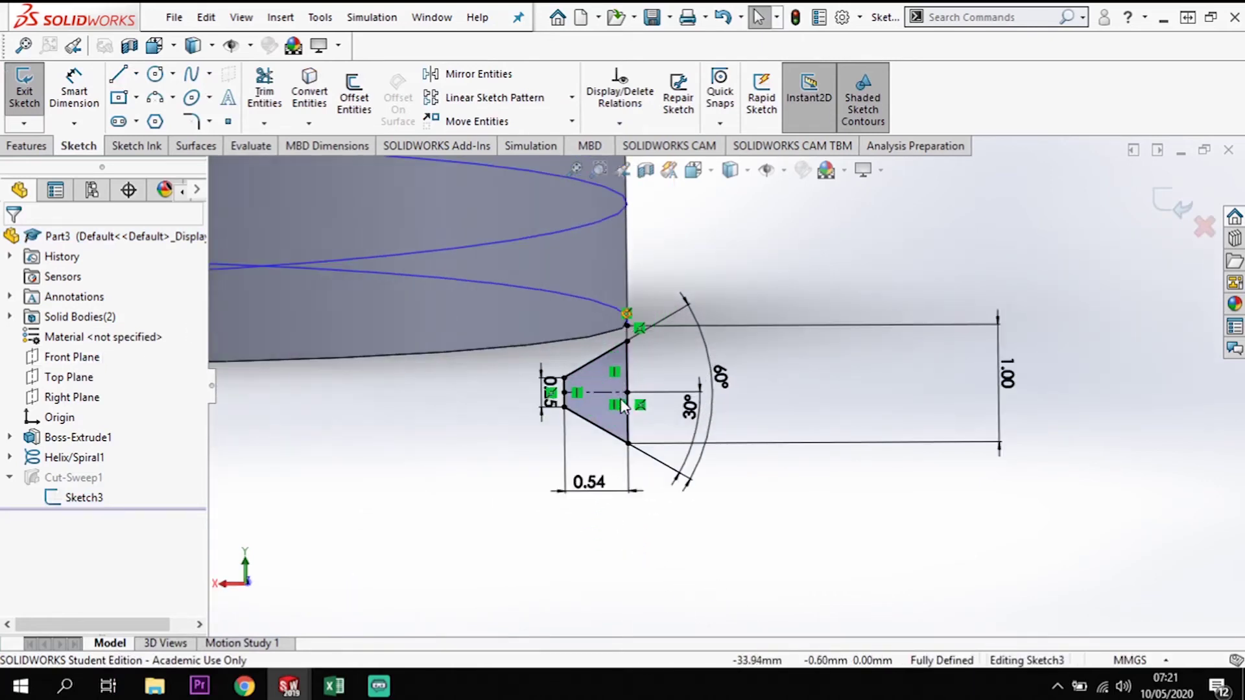
Delete the tapered profile's outline and horizontal centerline with their dimensions, keeping the dimensioned 1 mm vertical centerline
left_click(624, 371)
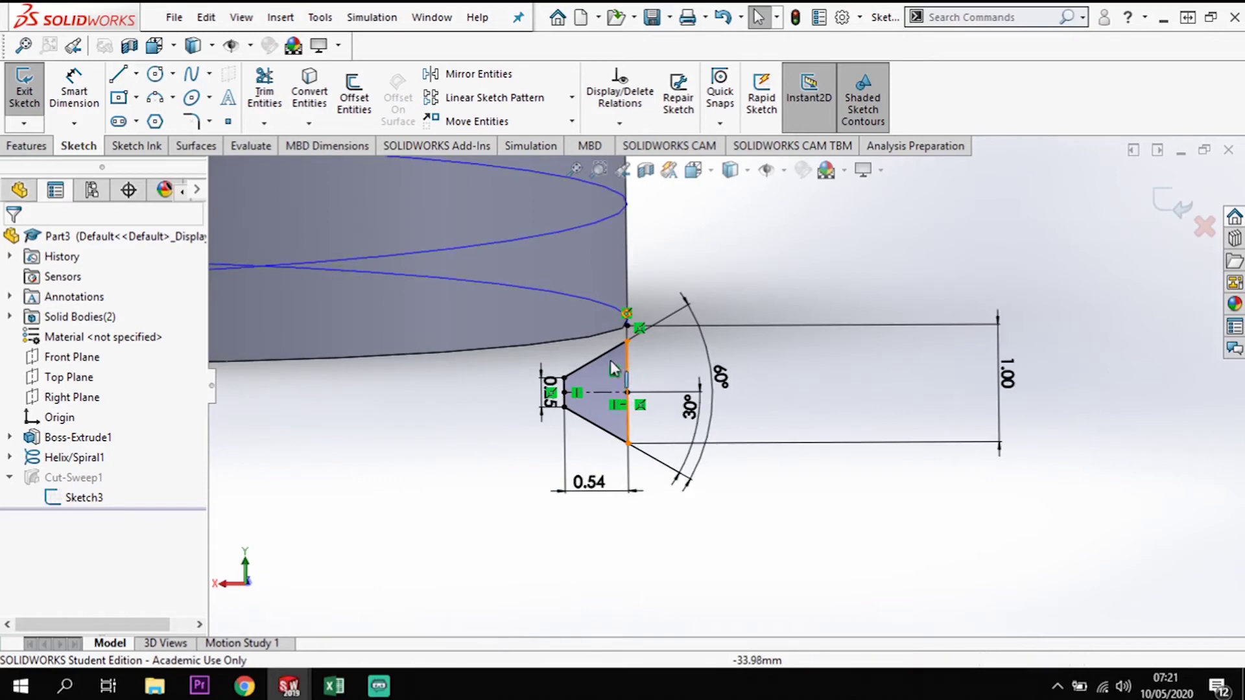
key("Delete")
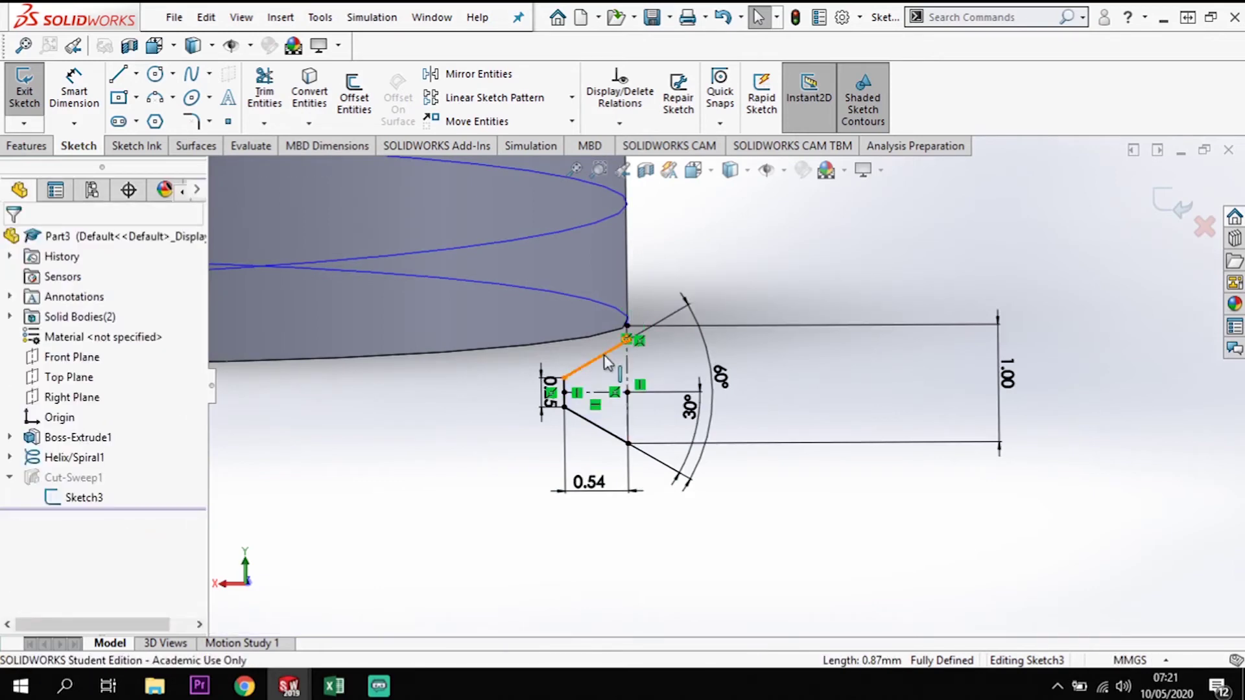
left_click(571, 373)
key("Delete")
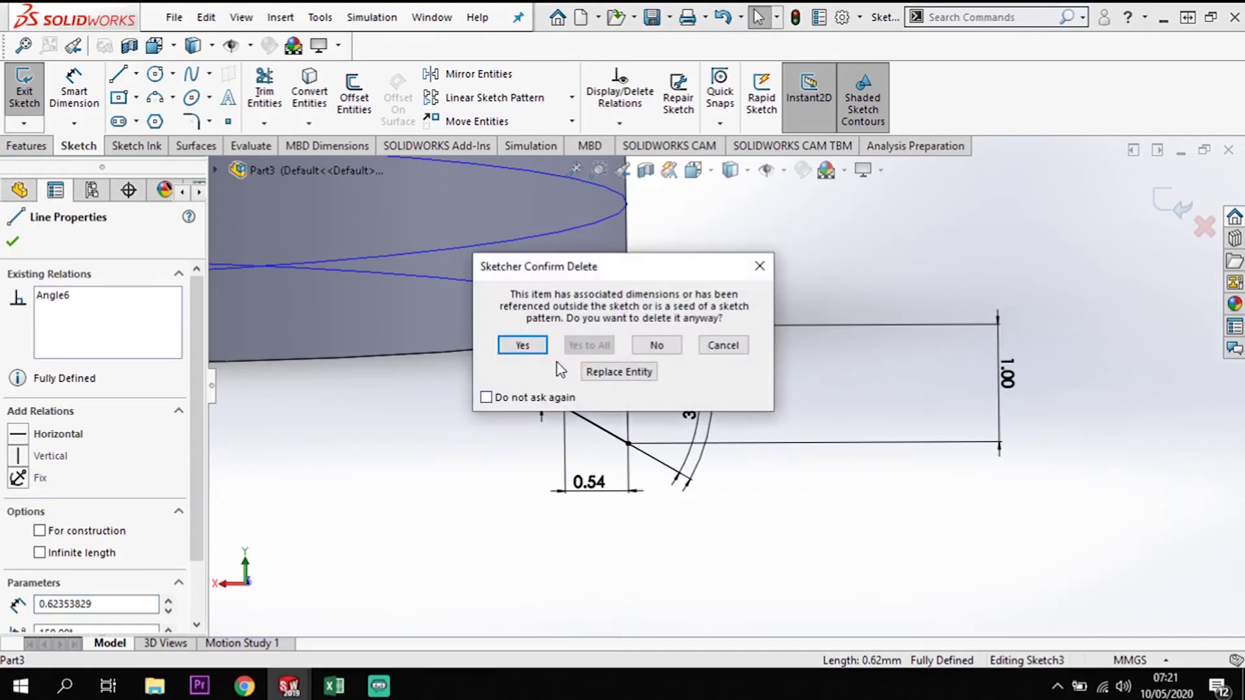
left_click(541, 350)
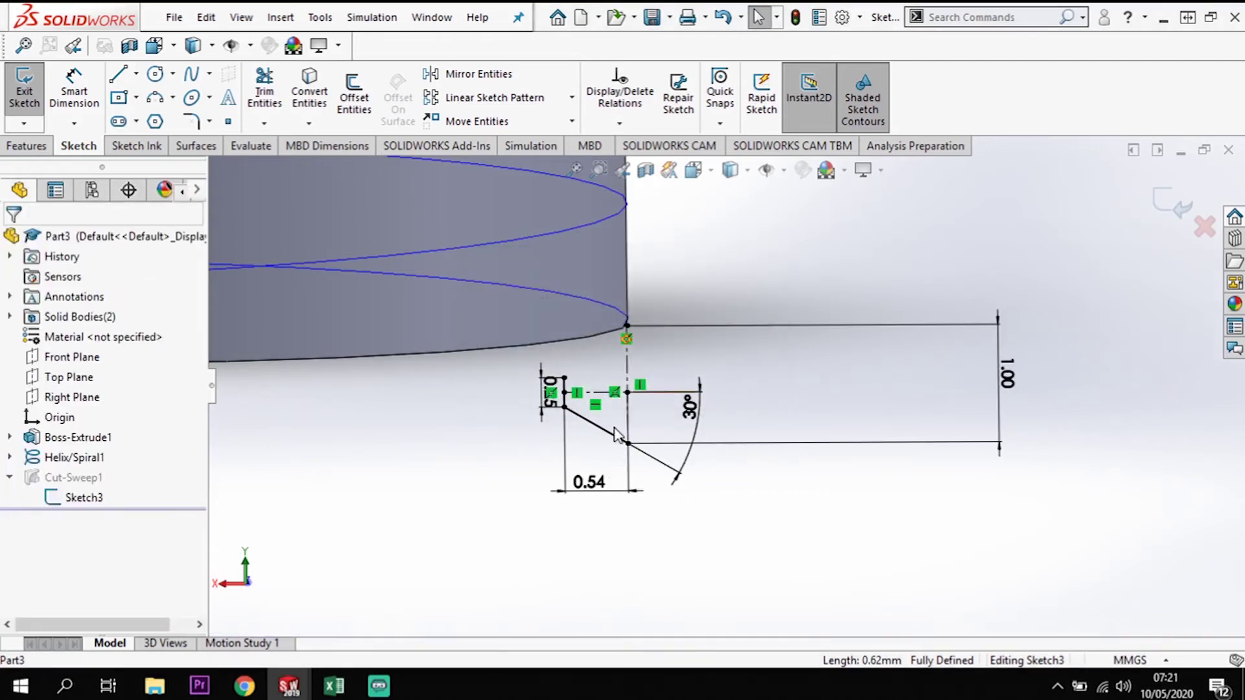
left_click(594, 424)
key("Delete")
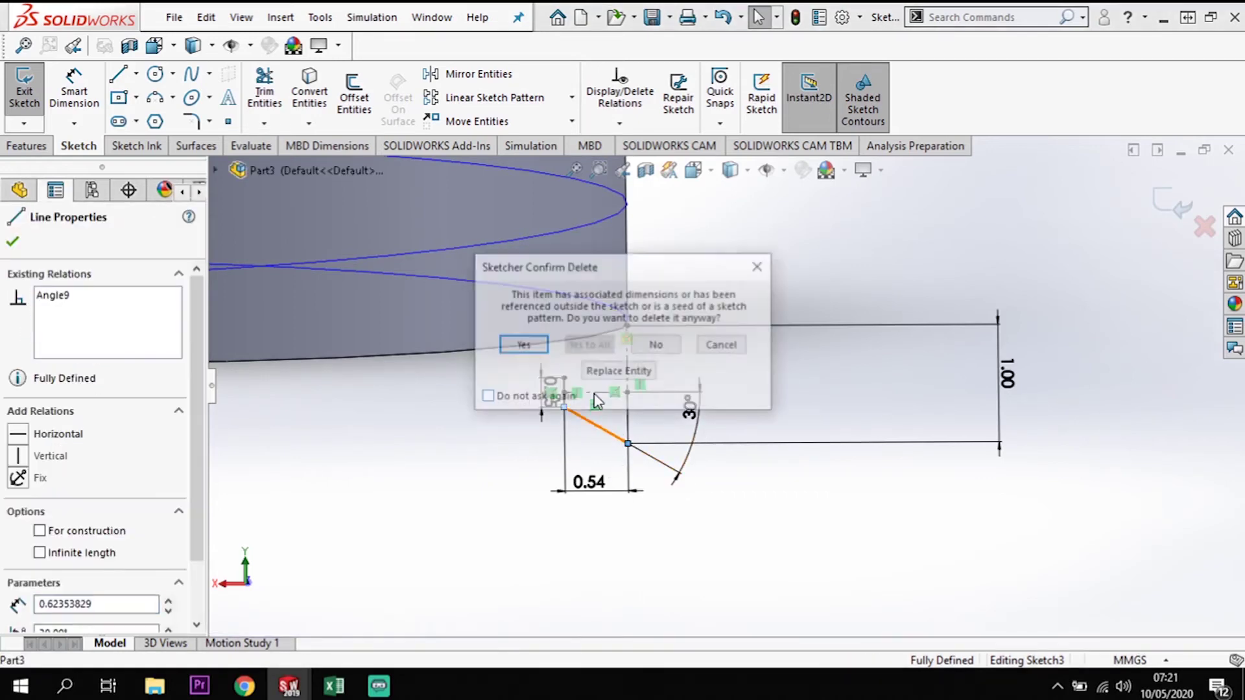
left_click(524, 346)
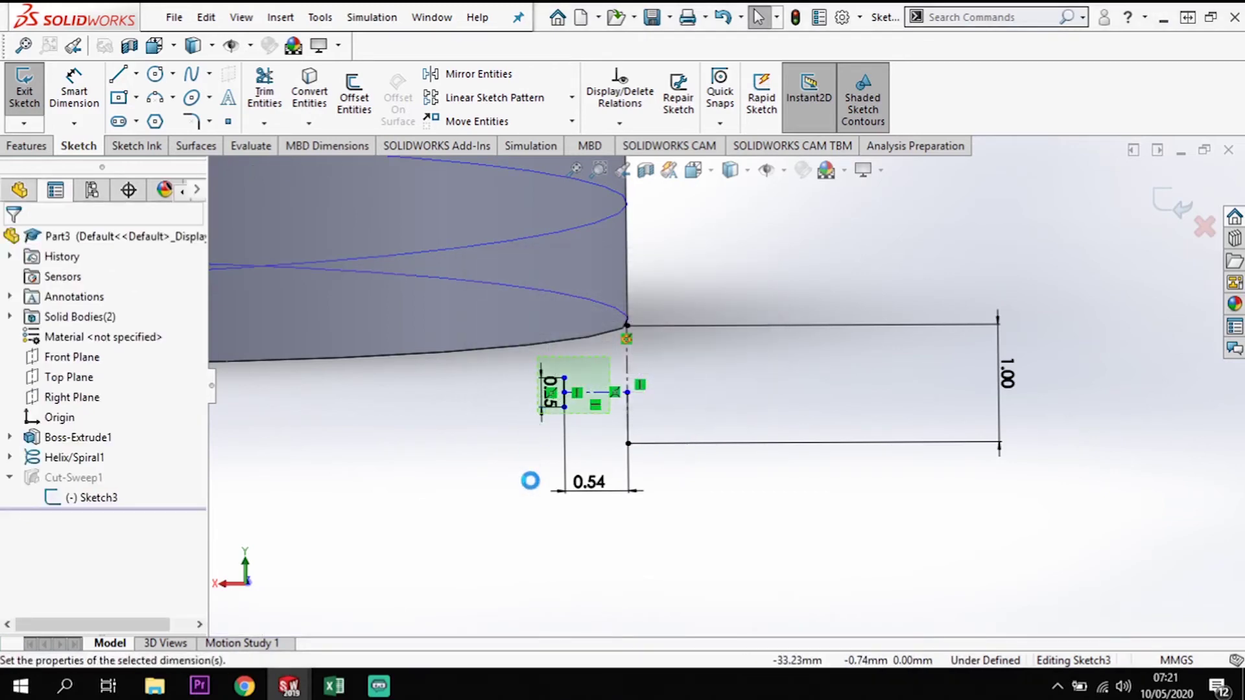
scroll(530, 483, "down", 2)
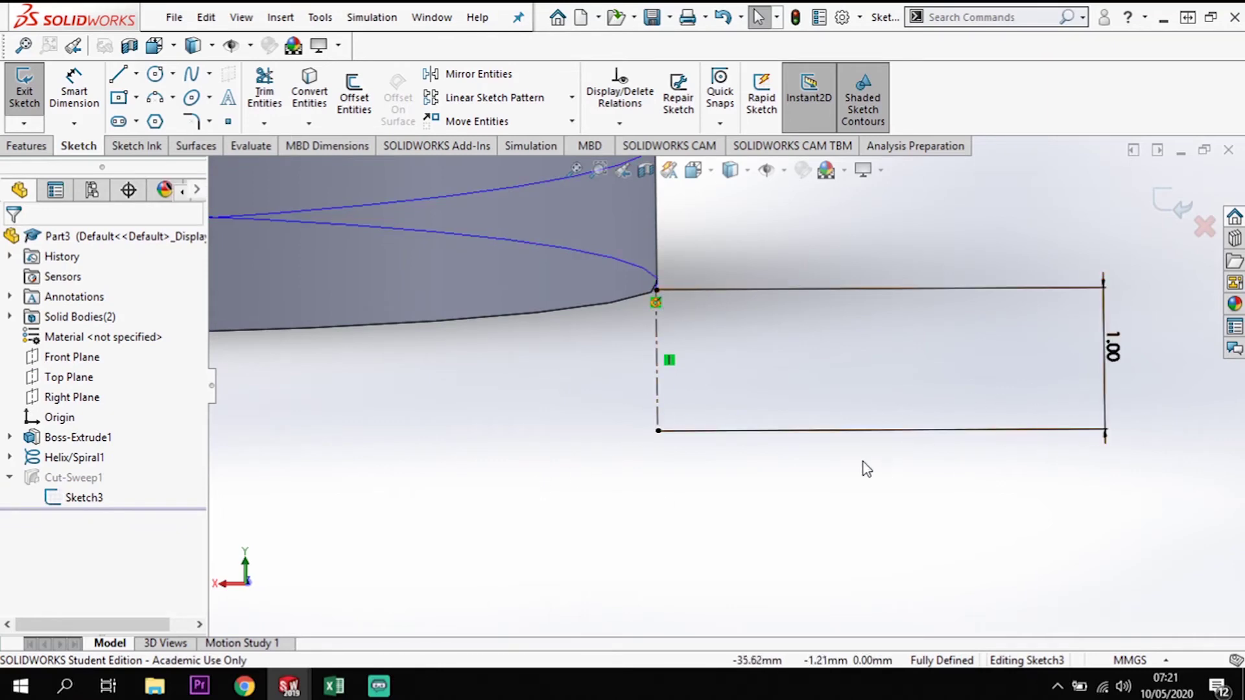
Draw a corner rectangle about 0.47 mm wide and 0.45 mm high, starting at the lower endpoint of the vertical centerline
left_click(124, 99)
left_click(137, 98)
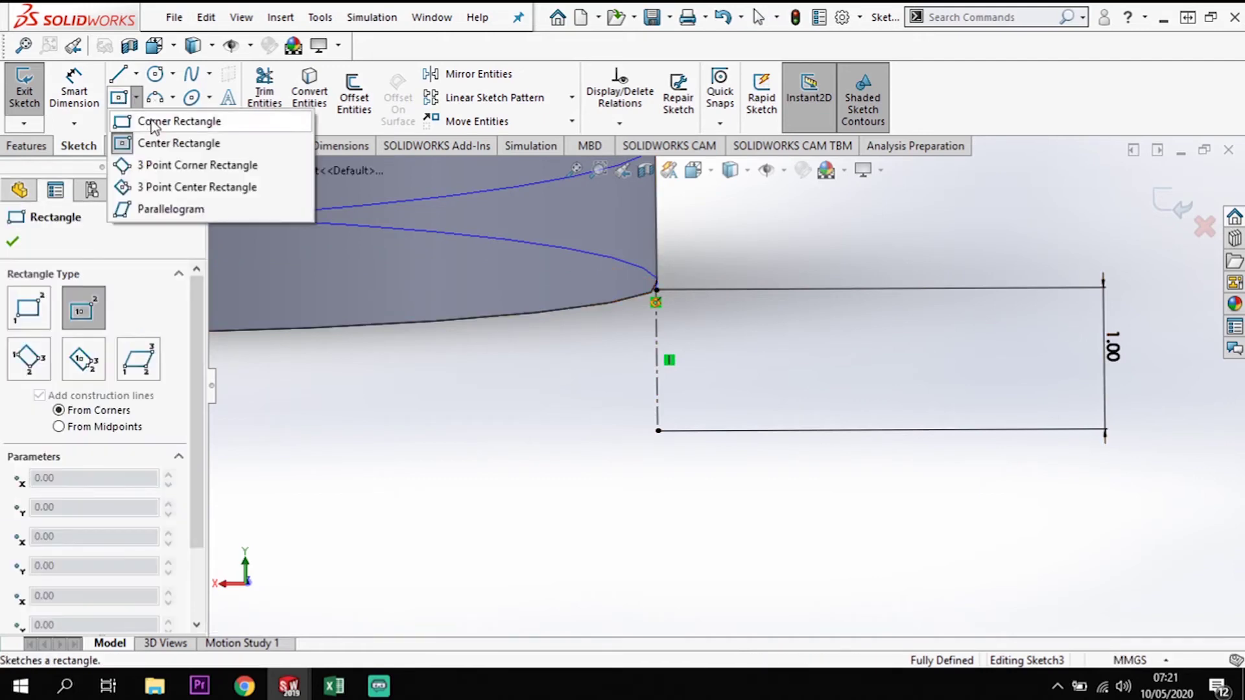
left_click(155, 122)
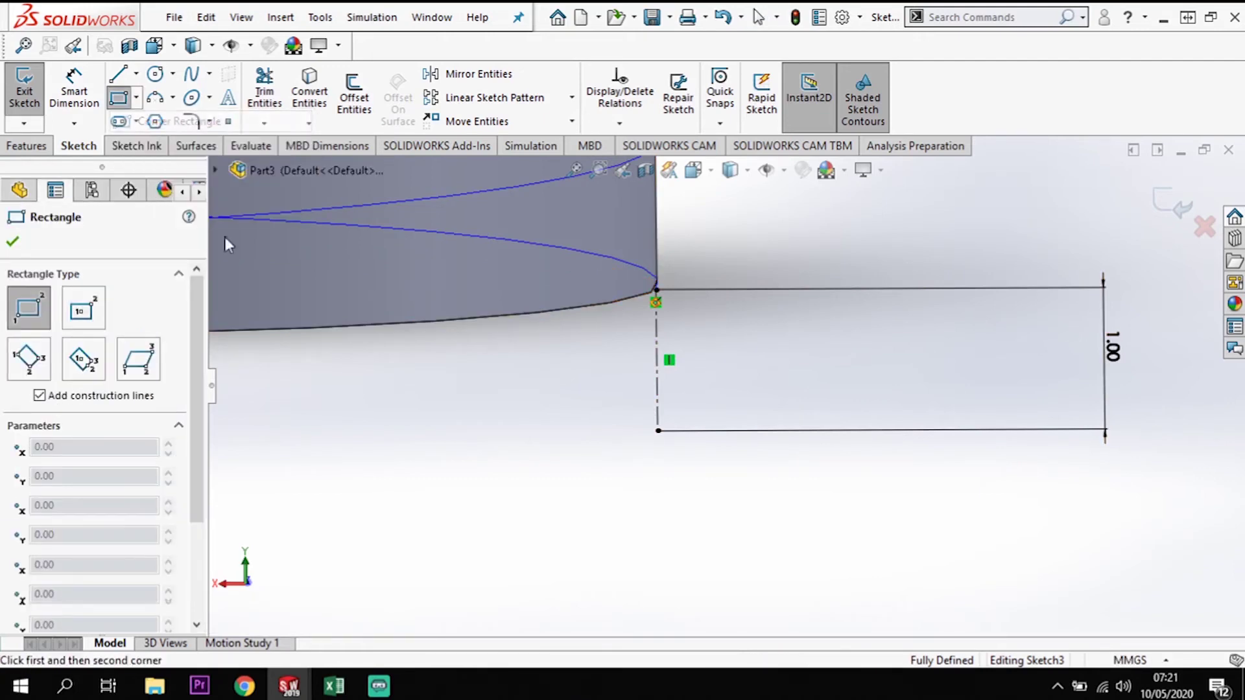
left_click(658, 431)
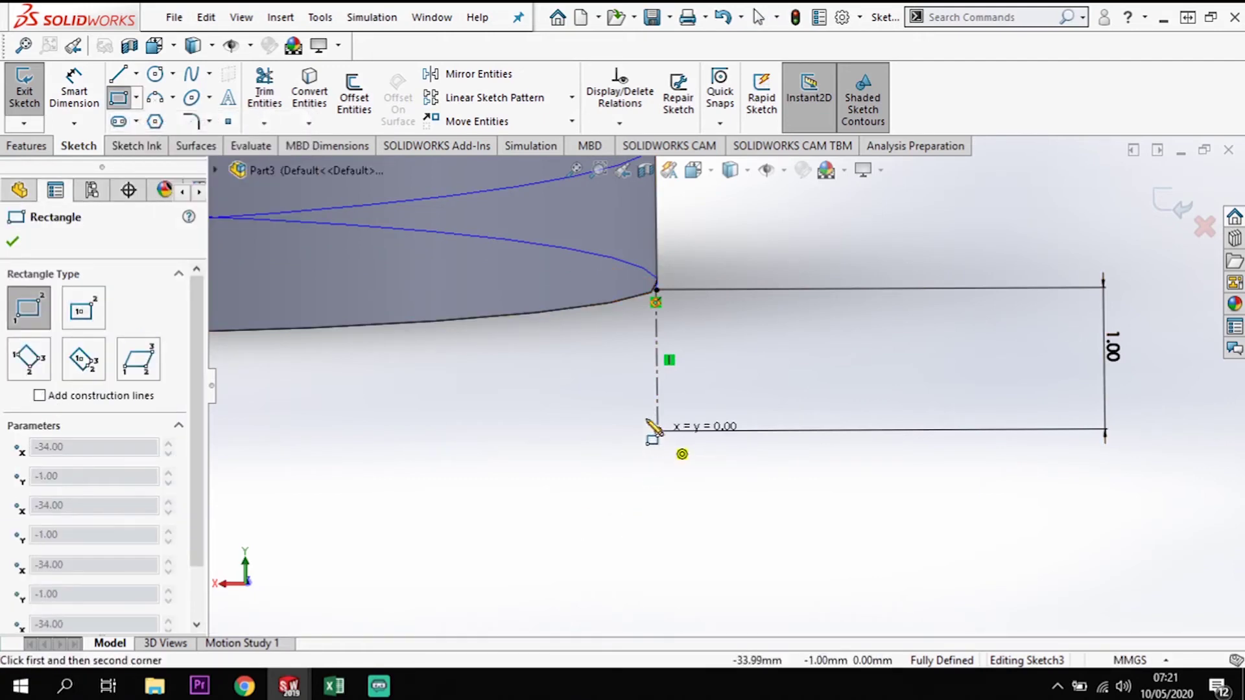
left_click(590, 368)
Dimension the rectangle to 0.50 mm high and 0.50 mm wide, and exit the sketch to rebuild the swept cut
left_click(81, 116)
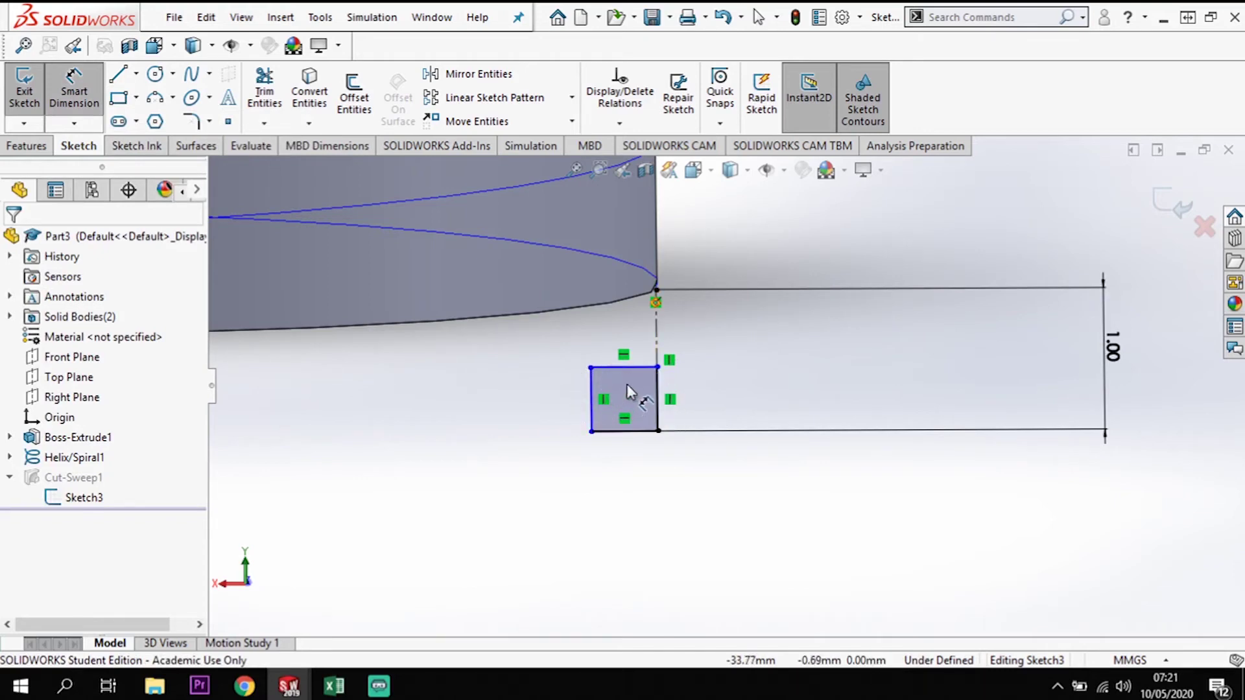
left_click(656, 383)
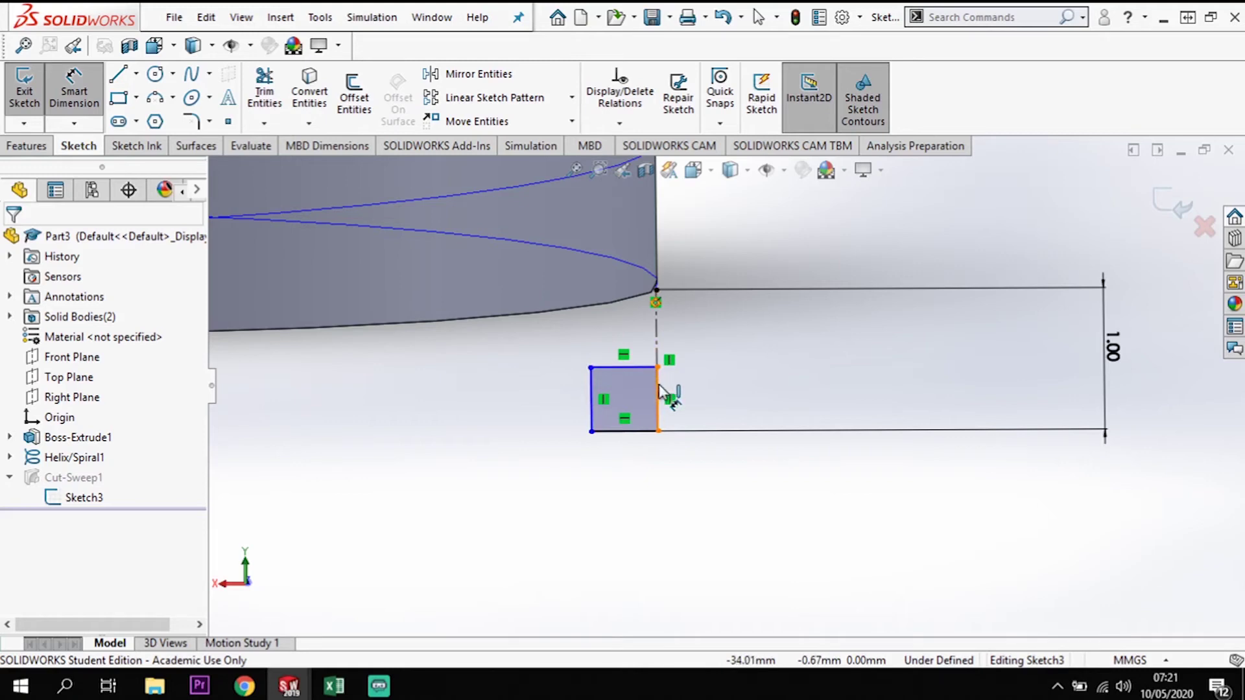
left_click(743, 388)
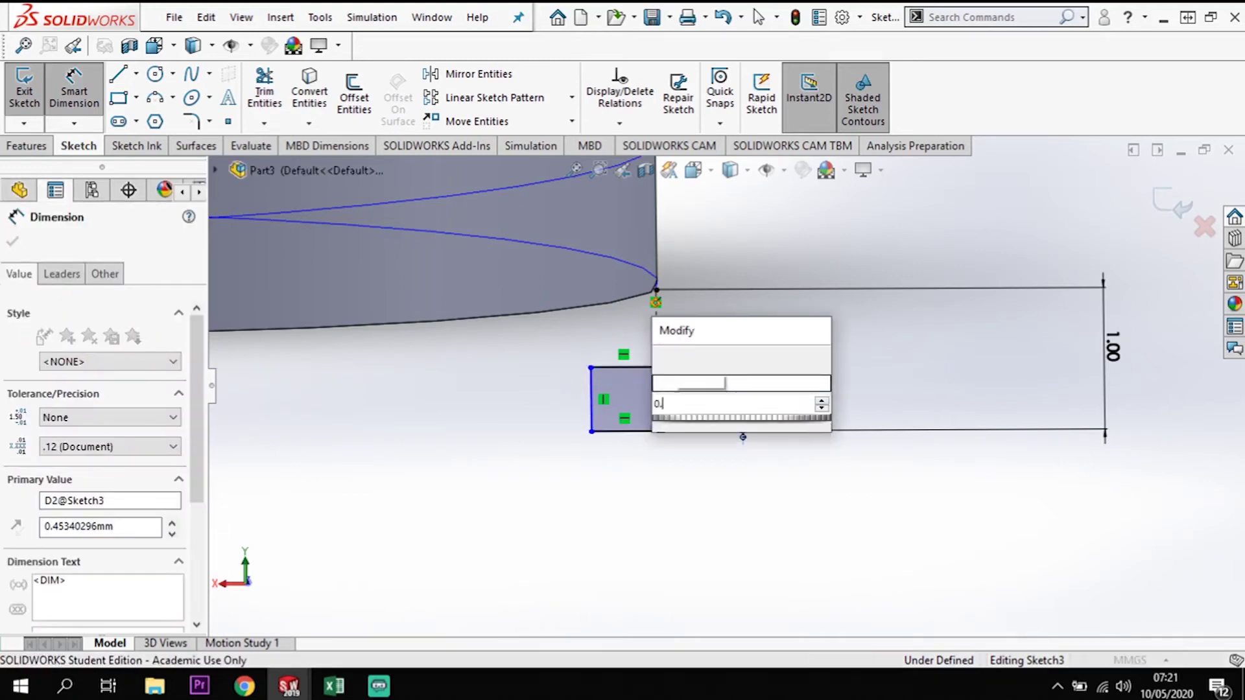
left_click(666, 379)
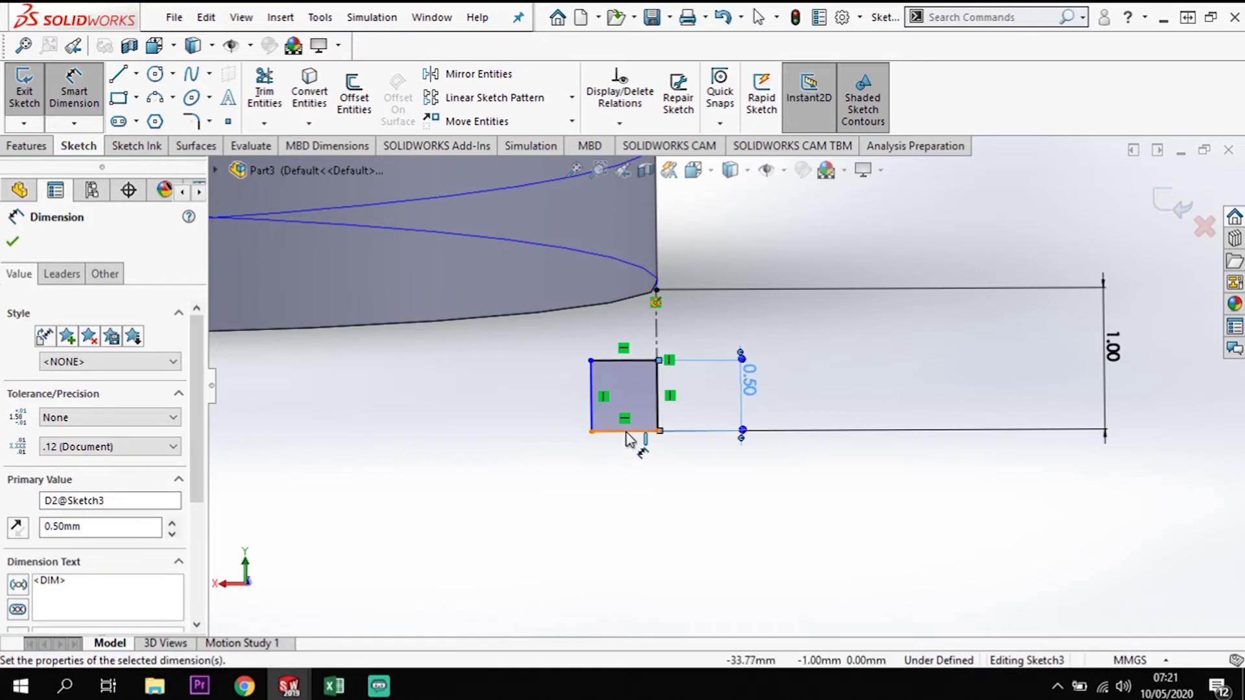
left_click(632, 495)
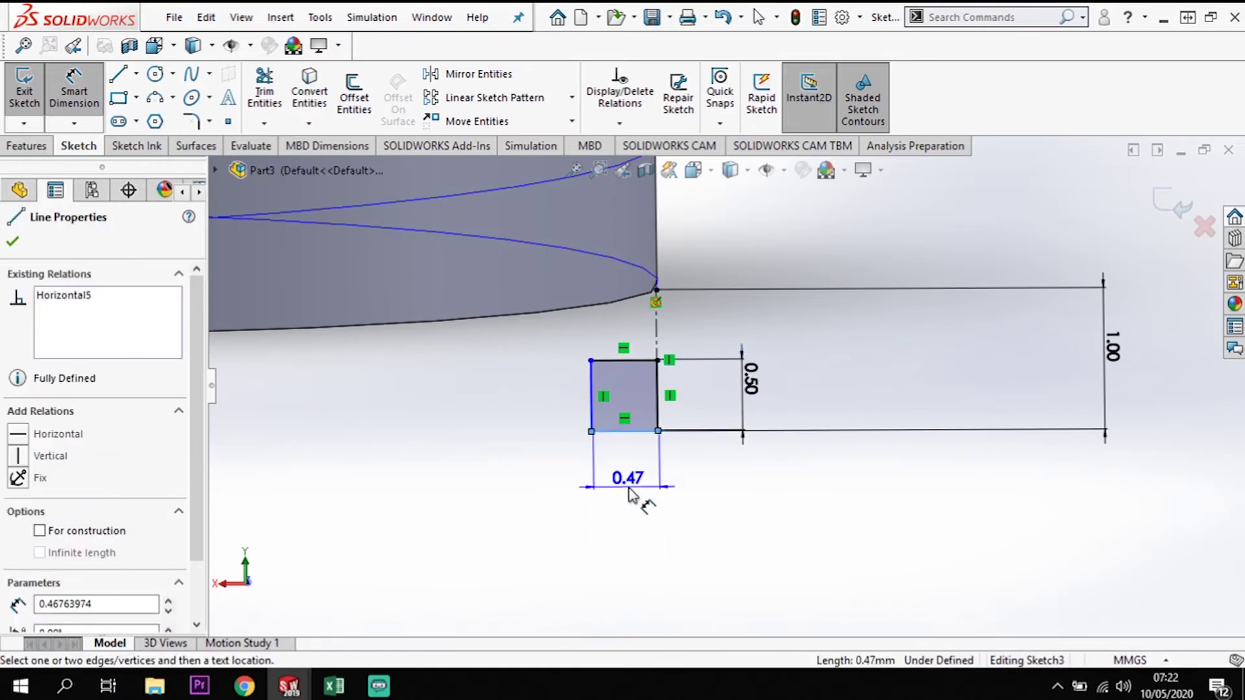
left_click(629, 496)
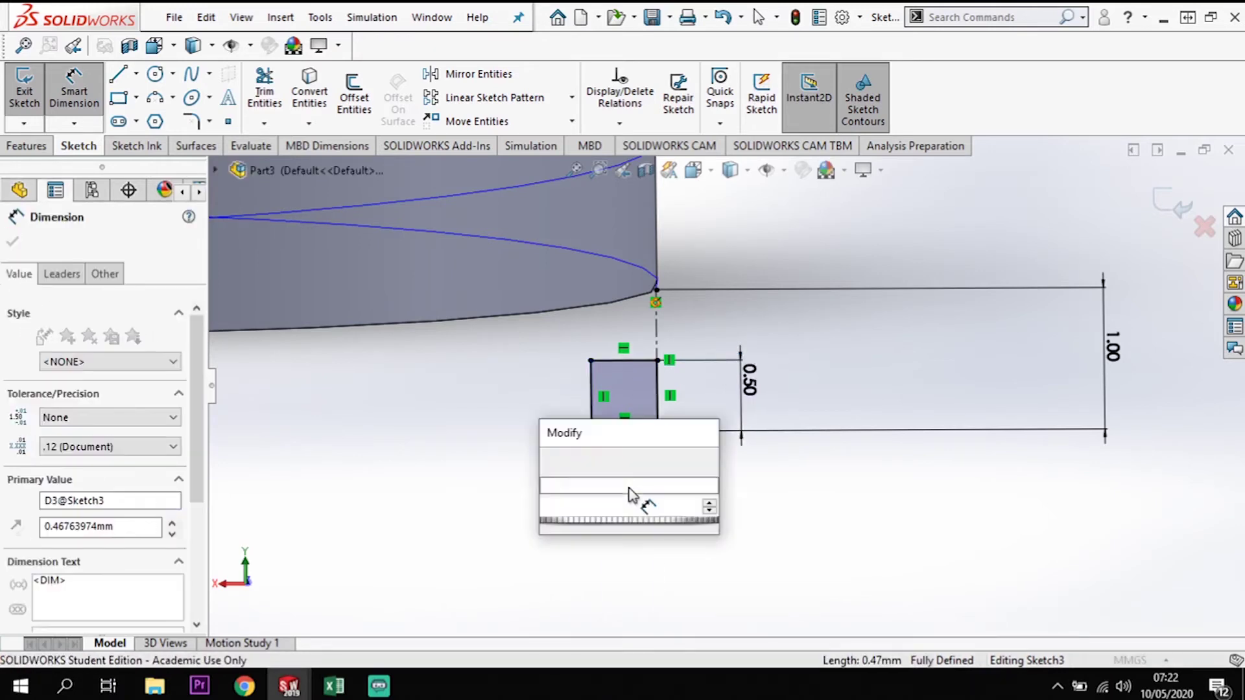
key("Return")
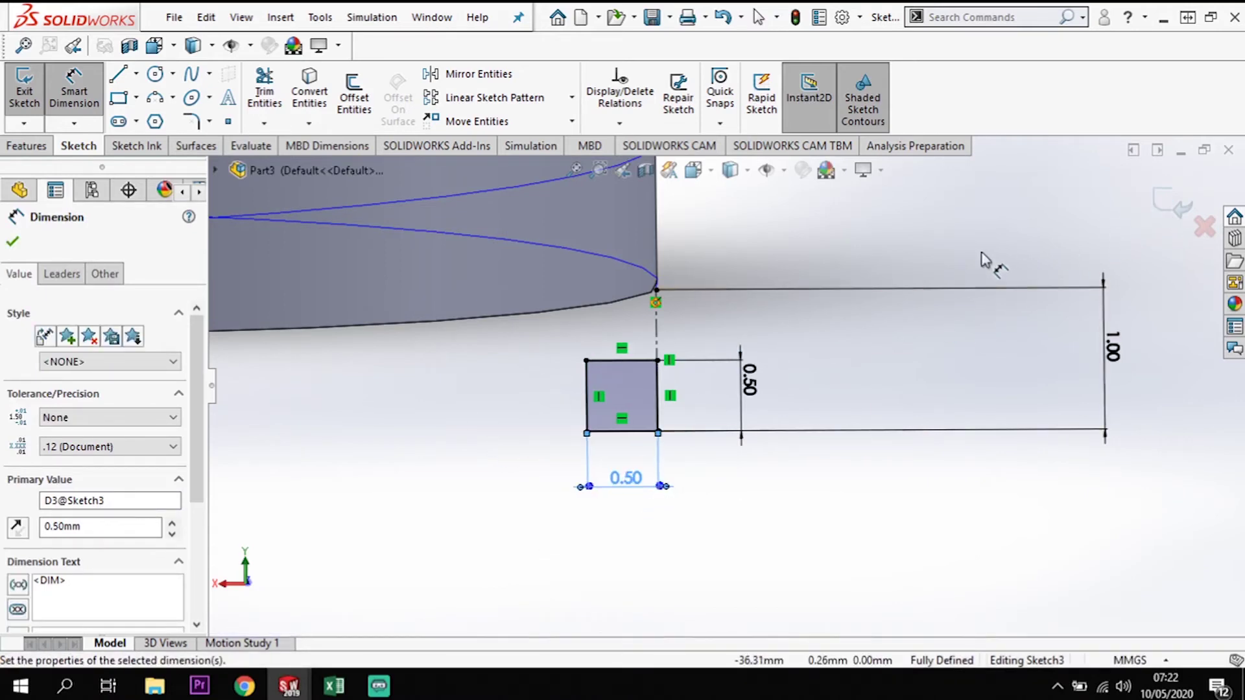
left_click(1171, 209)
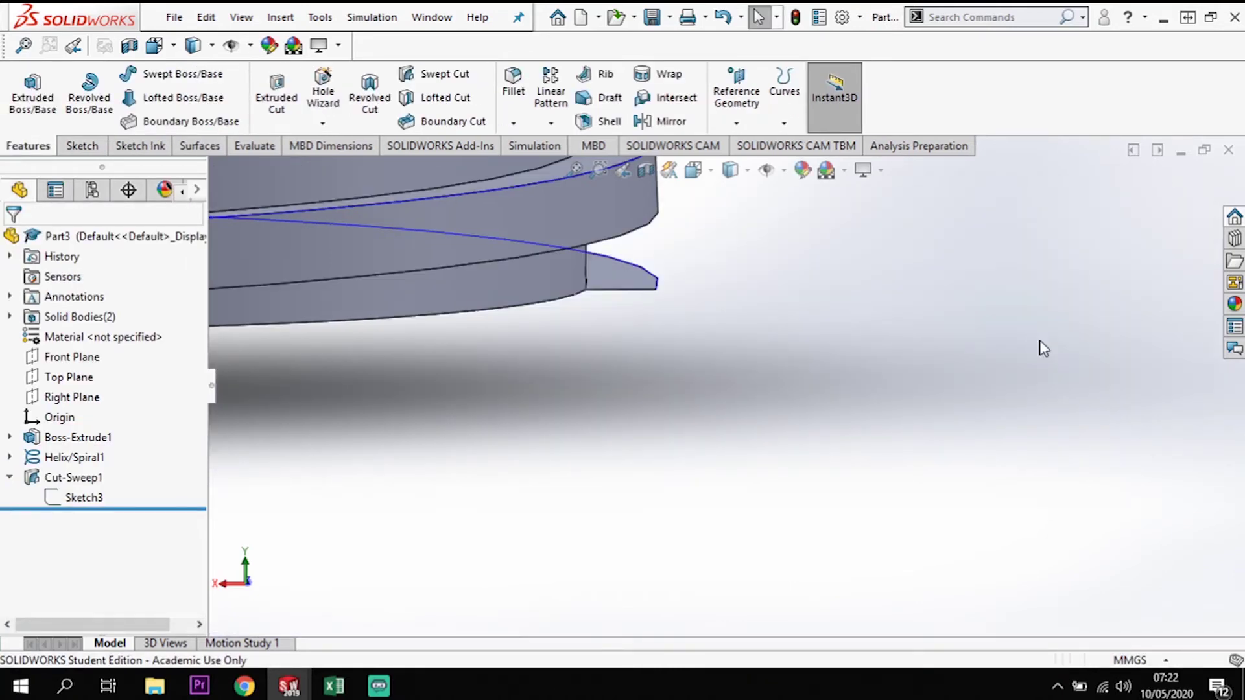
Hide the helix curve on the threaded cylinder
scroll(815, 317, "up", 10)
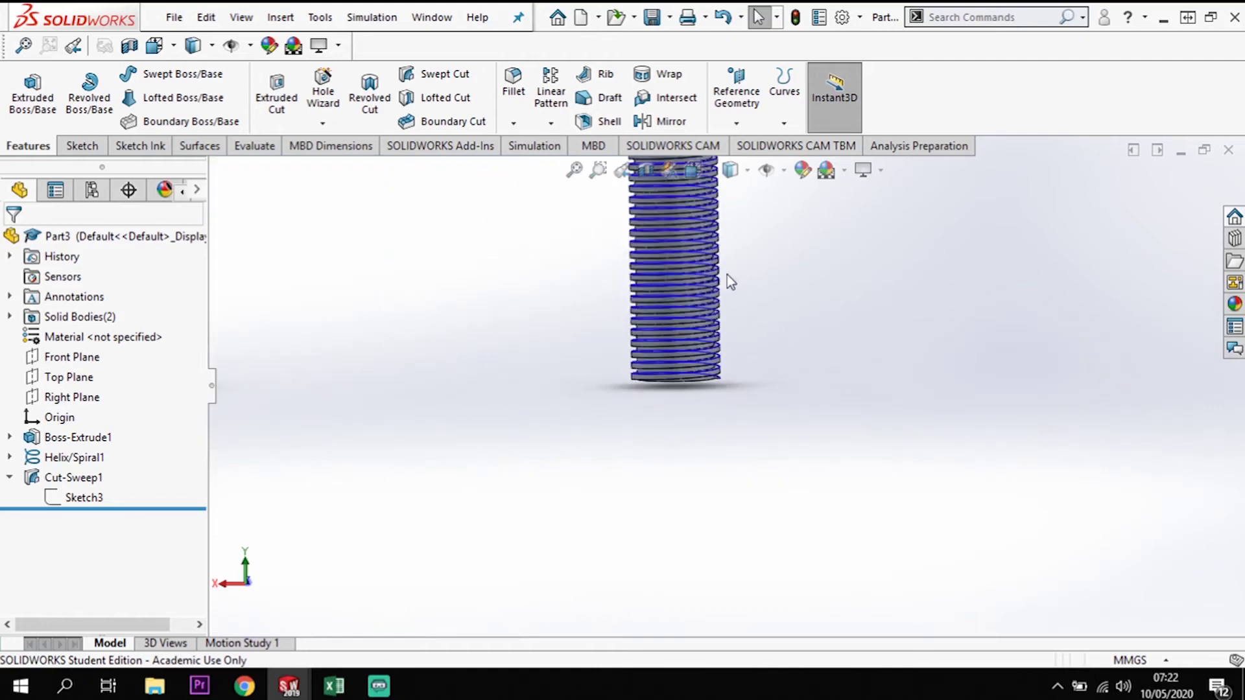
scroll(727, 251, "down", 8)
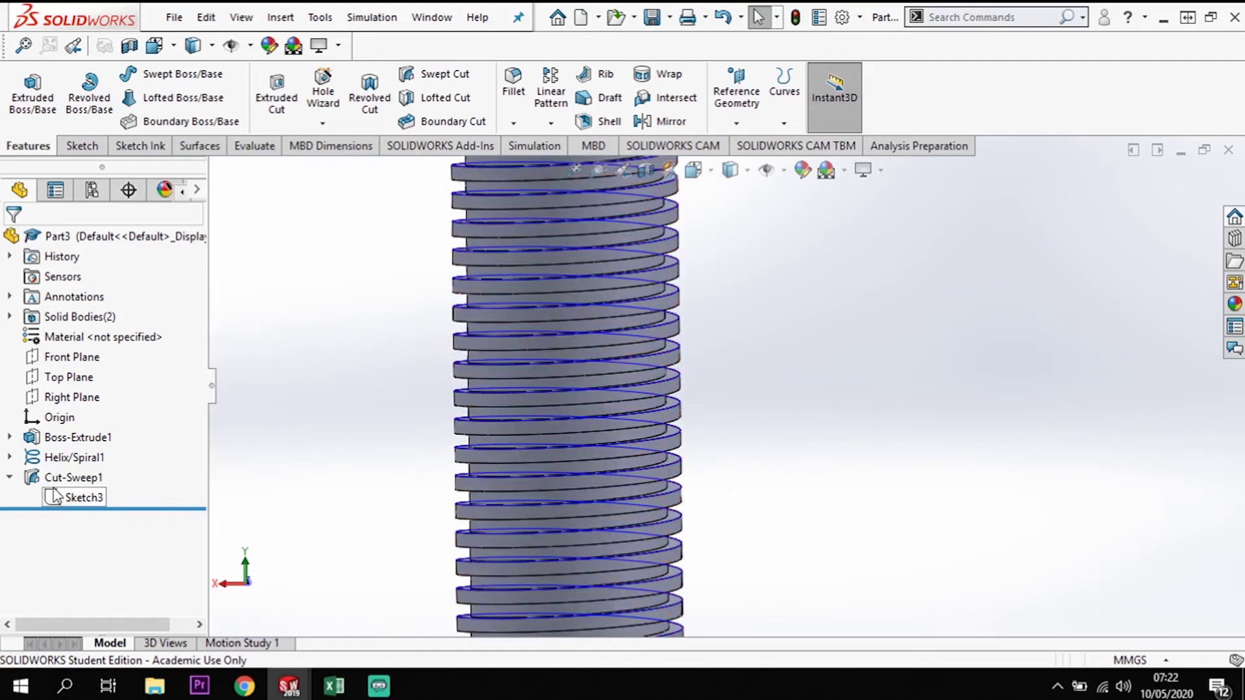
right_click(68, 460)
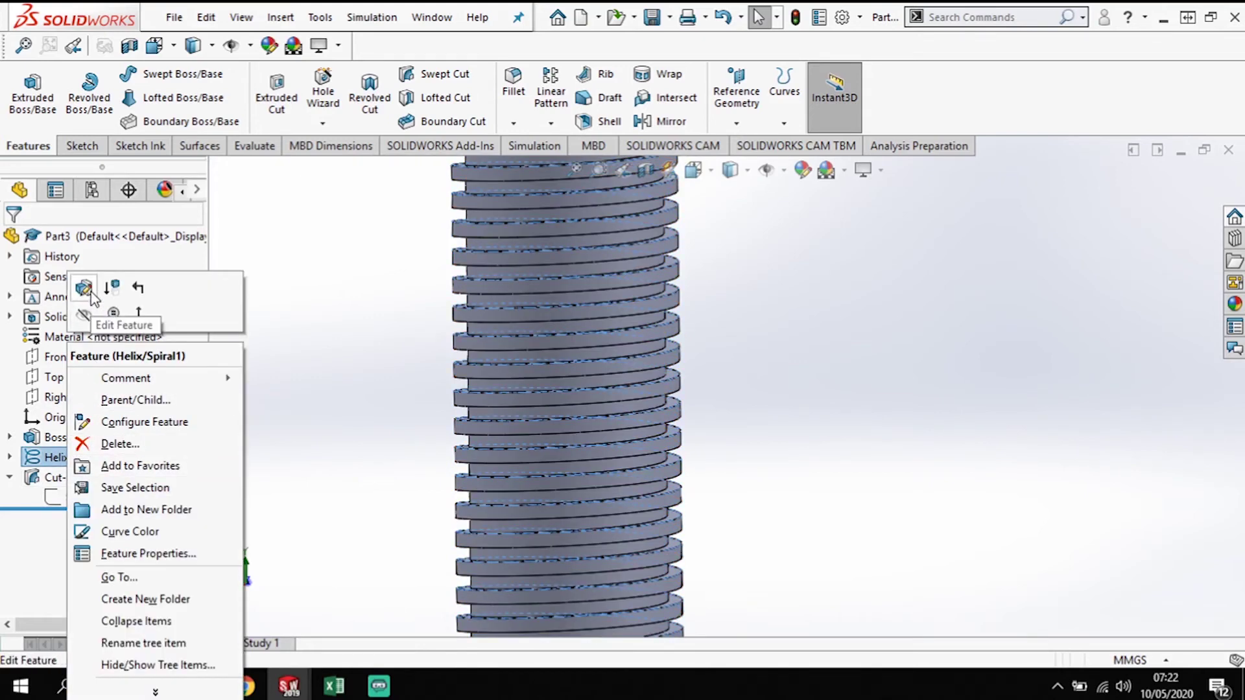
left_click(83, 316)
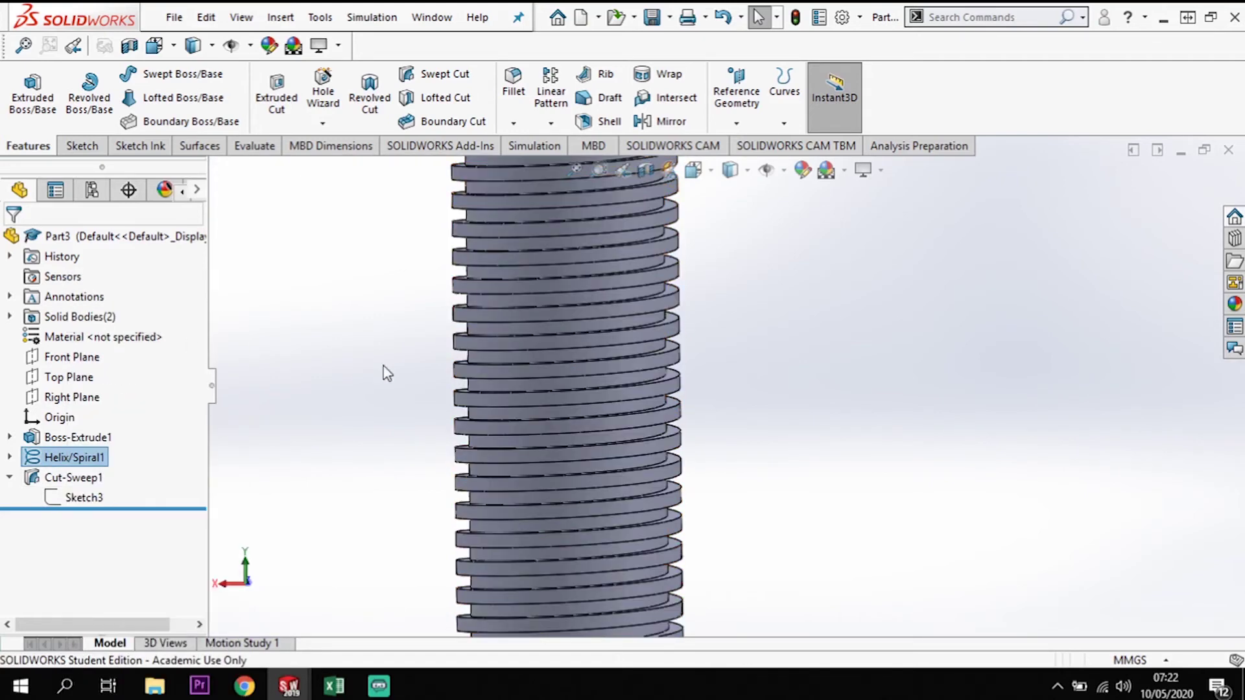
scroll(753, 327, "up", 5)
scroll(763, 312, "down", 8)
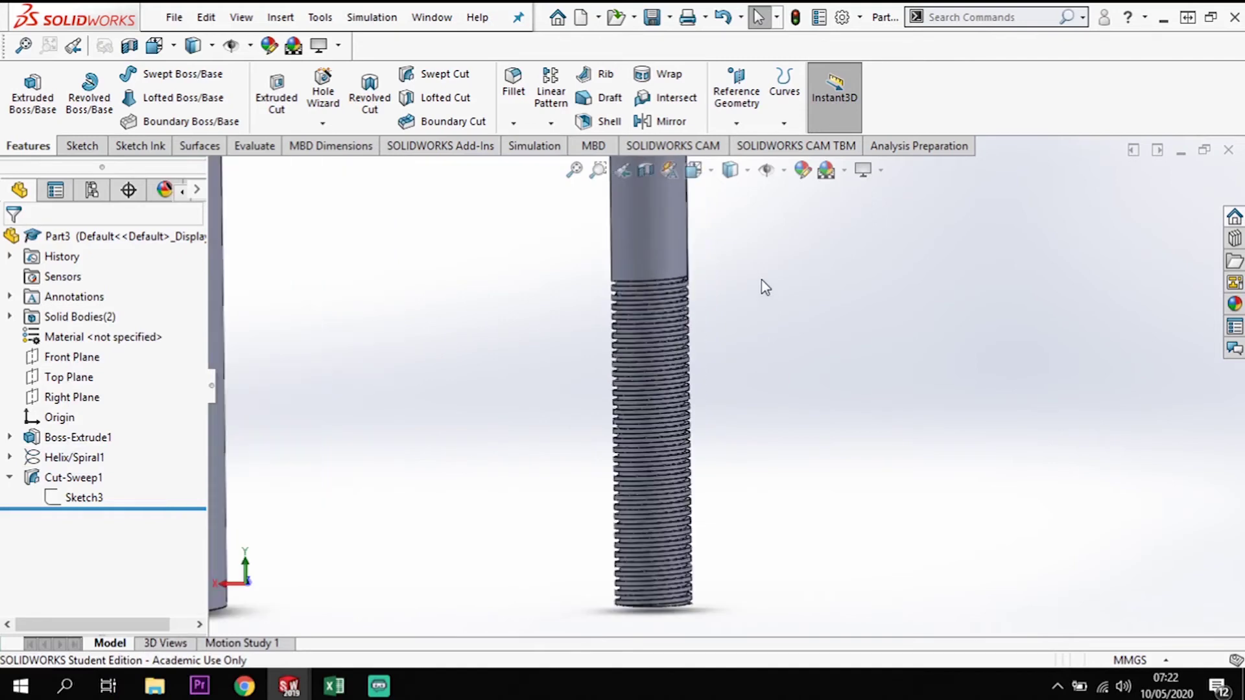
scroll(661, 447, "down", 5)
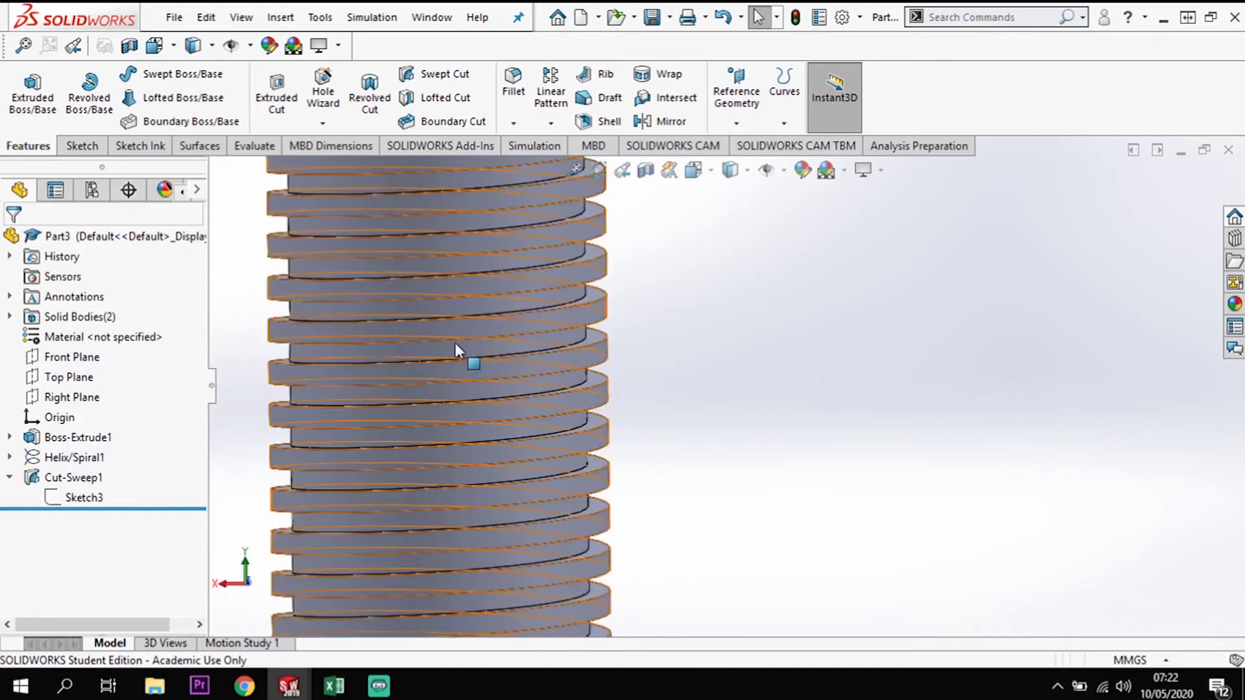
scroll(777, 415, "up", 10)
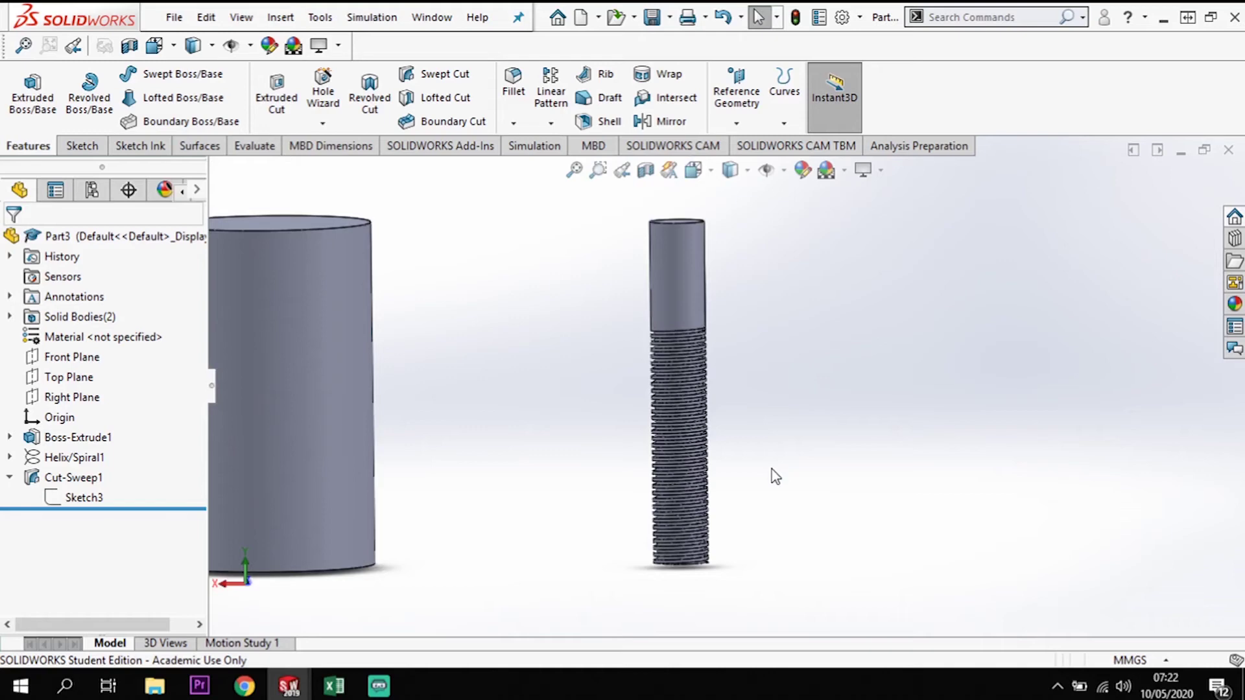
Start a Hole Wizard hole with the plain Hole type, ANSI Metric standard and Drill sizes as its type
scroll(504, 431, "up", 3)
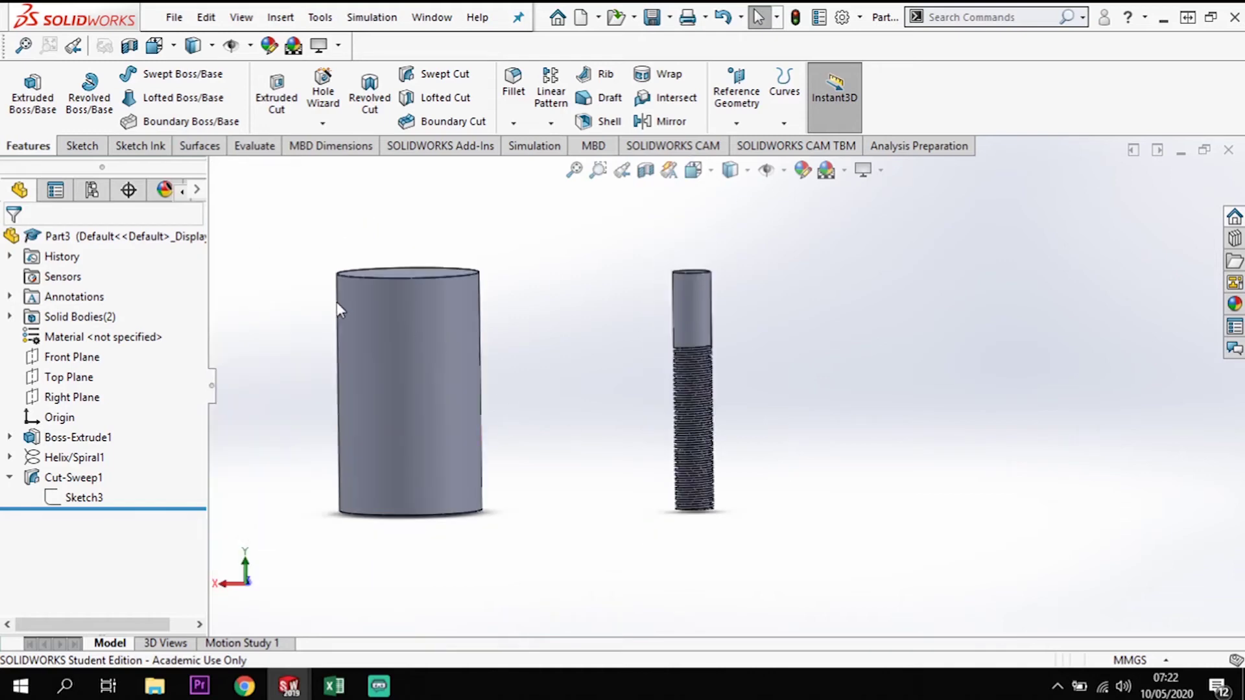
middle_click_drag(522, 275, 515, 336)
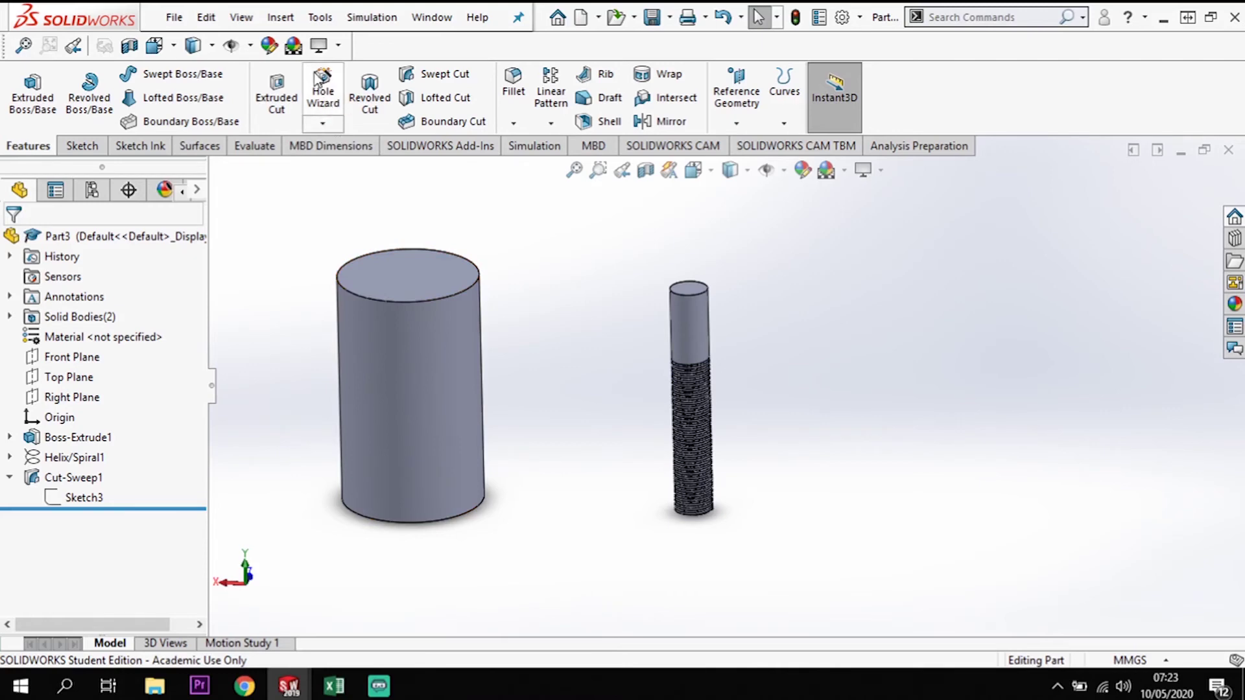
left_click(323, 90)
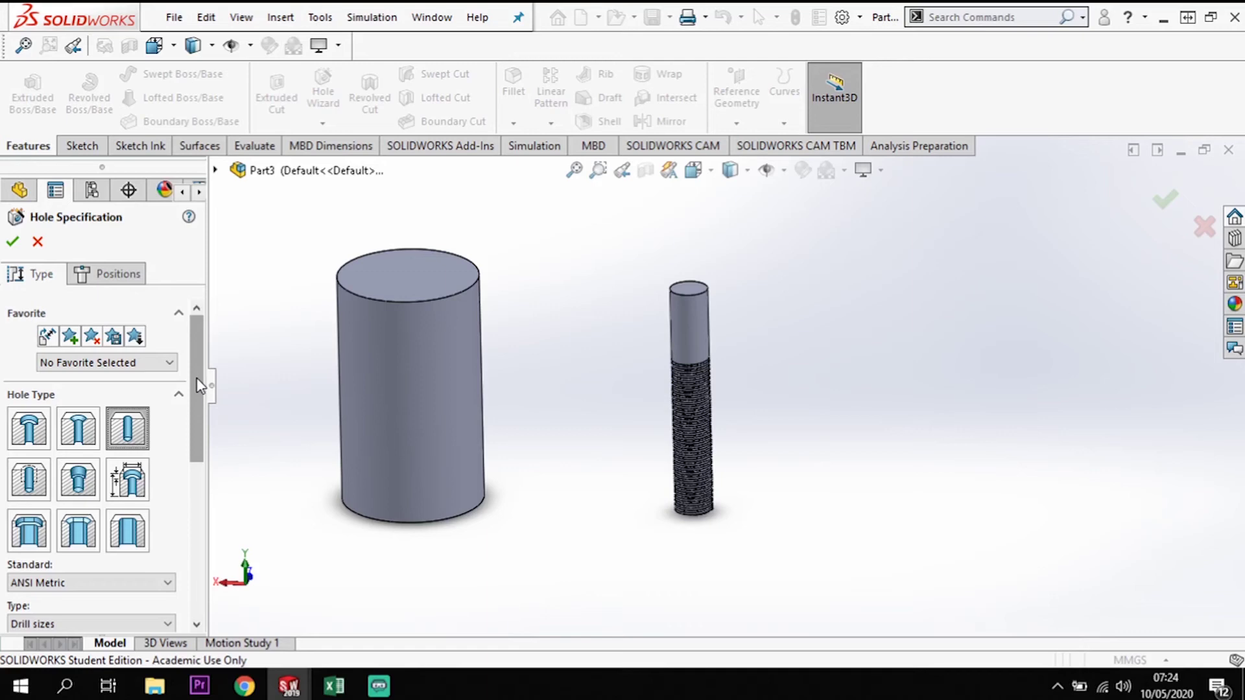
mouse_move(196, 377)
left_mouse_down()
mouse_move(203, 428)
mouse_move(203, 361)
left_mouse_up()
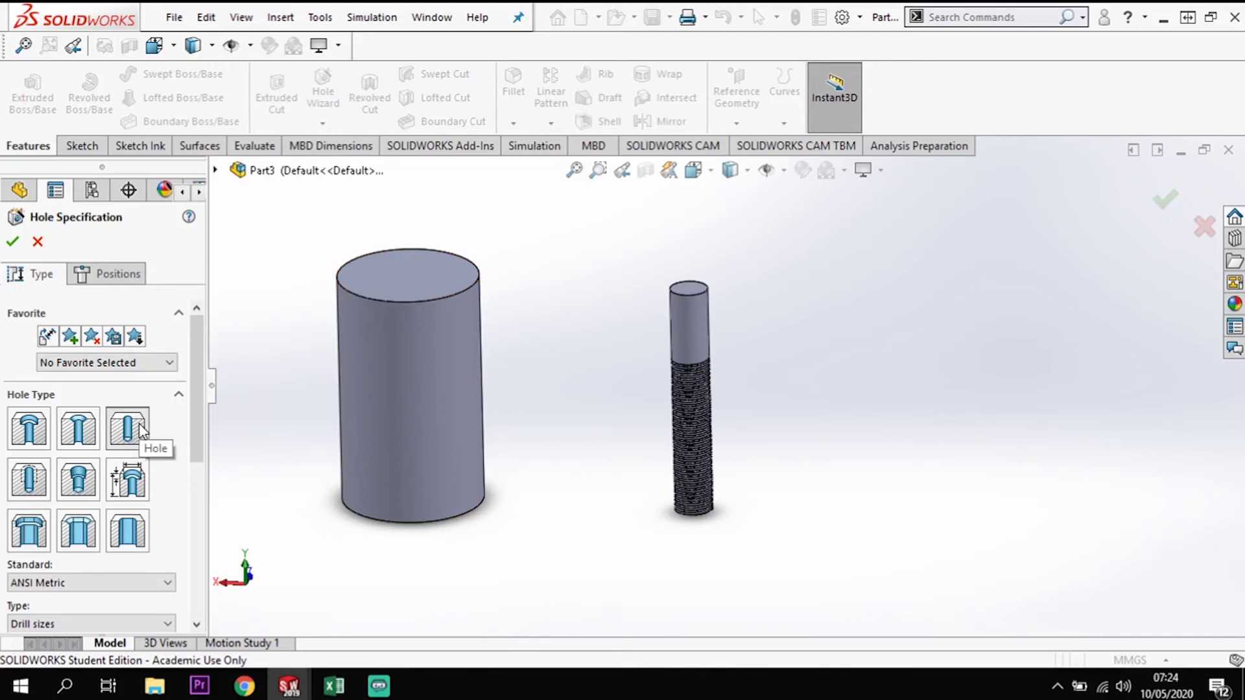
left_click_drag(198, 402, 198, 453)
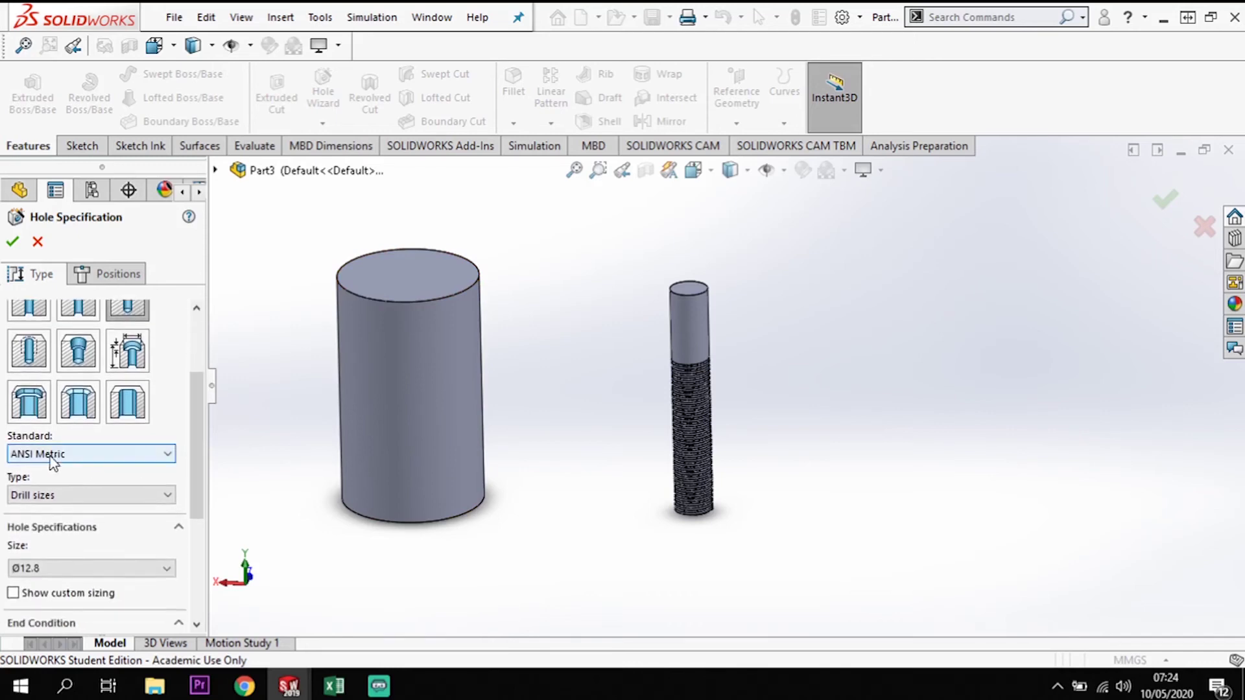
left_click(75, 495)
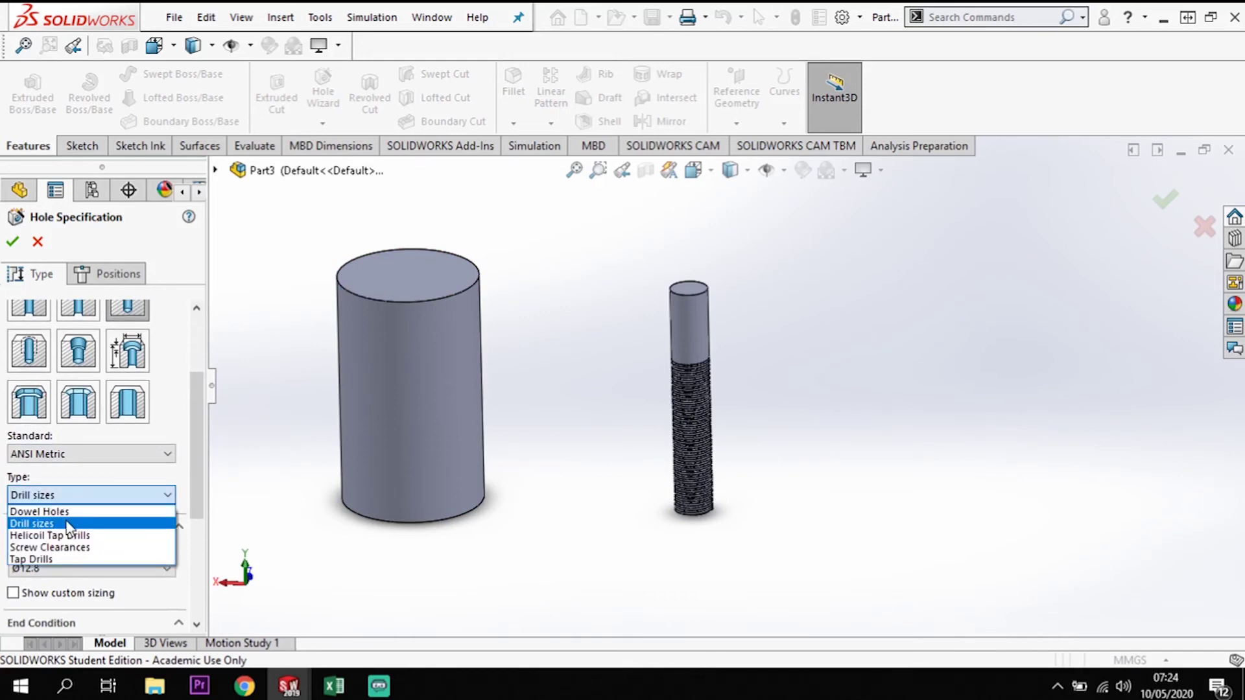
left_click(55, 512)
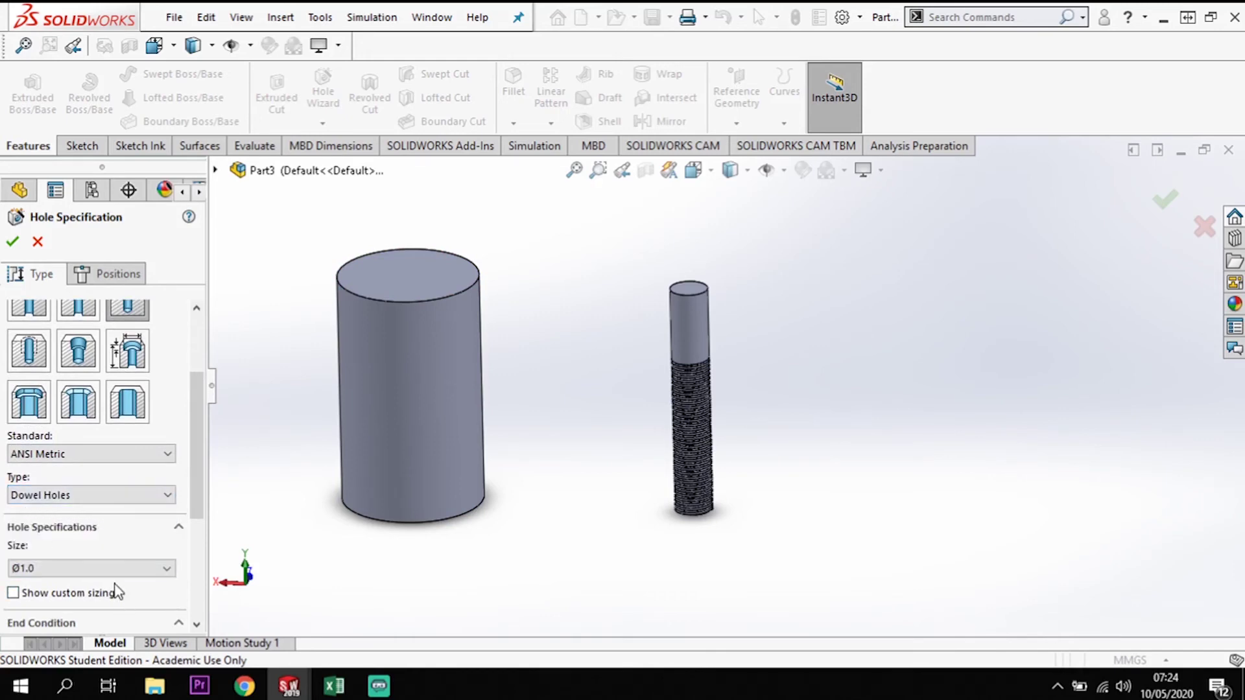
left_click(110, 495)
left_click(64, 524)
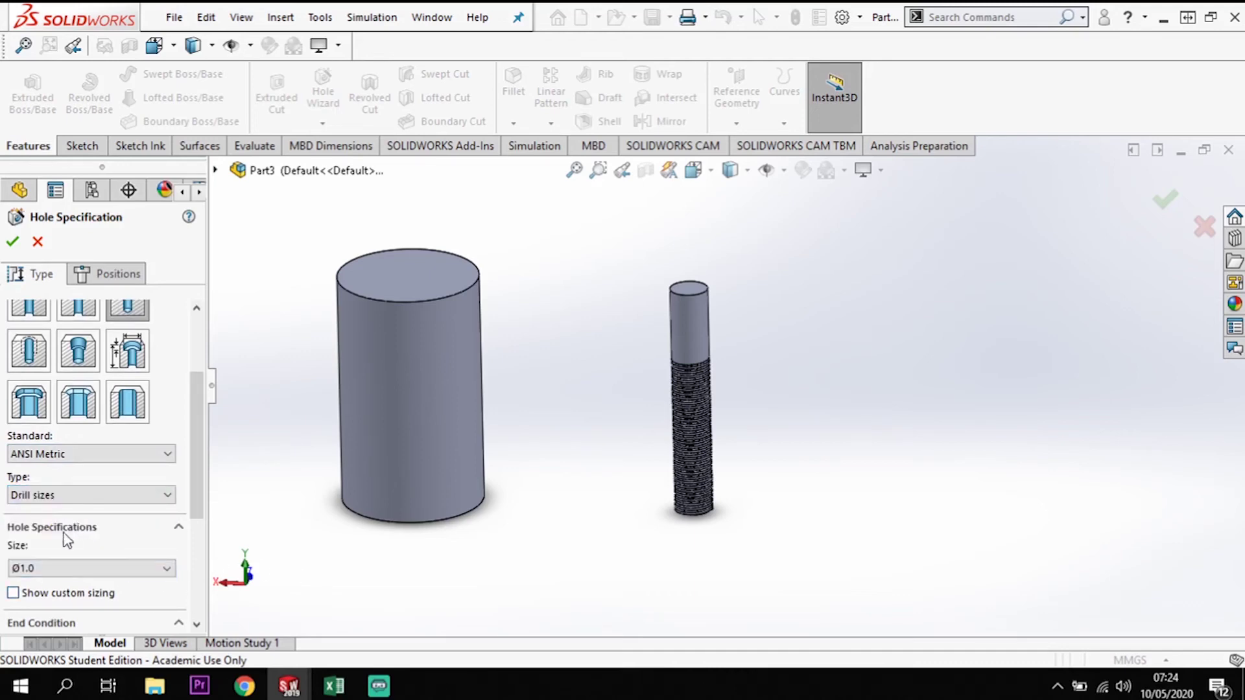
Set the drill size to Ø12.8 with a blind depth of 40 mm
left_click(149, 569)
left_click_drag(168, 436, 177, 519)
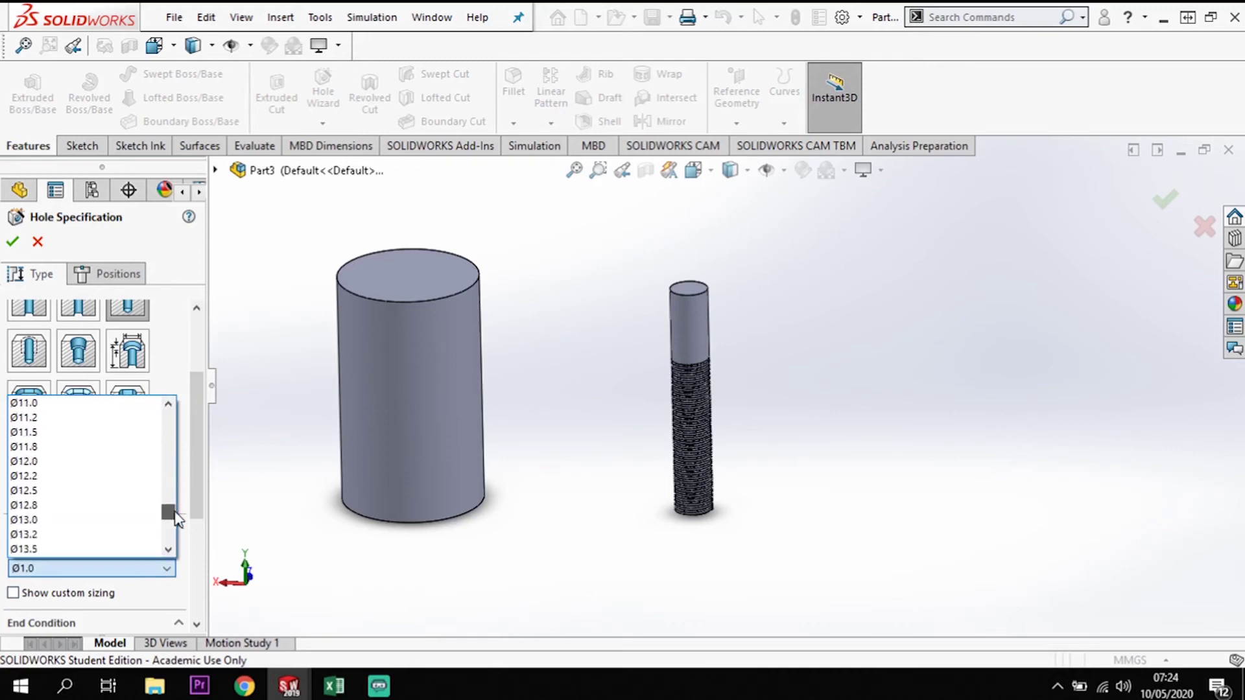
left_click(76, 505)
left_click_drag(190, 473, 195, 544)
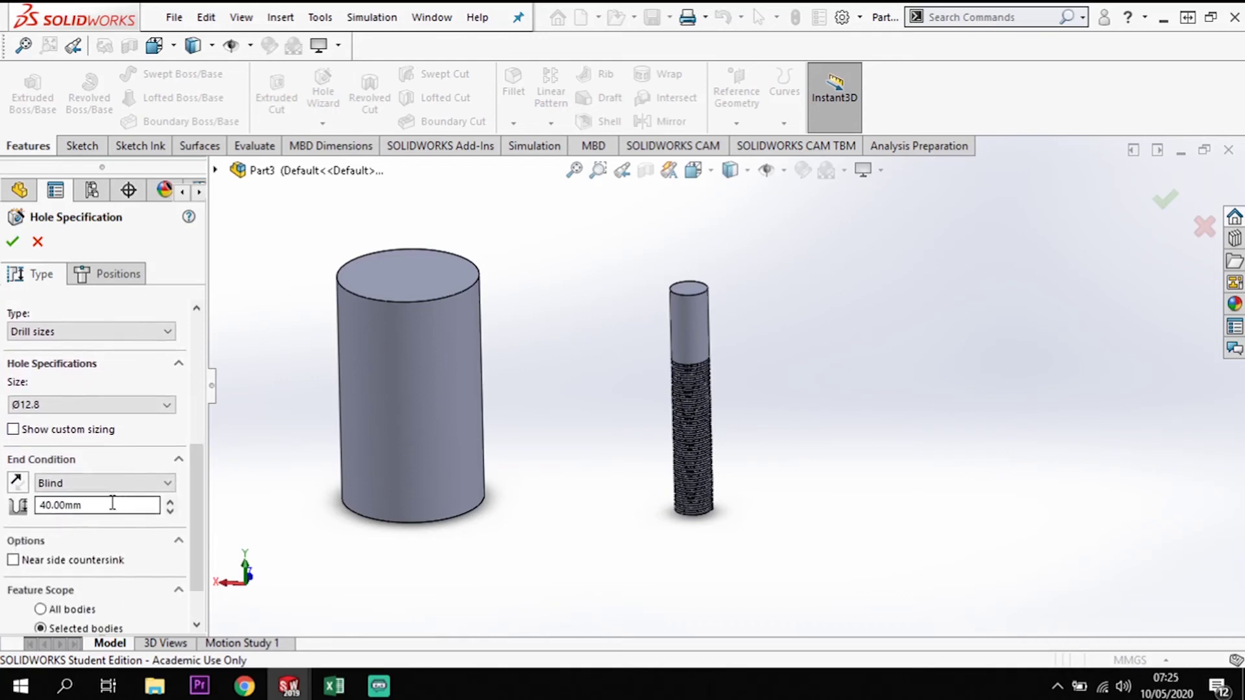
left_click(136, 504)
left_click_drag(197, 500, 199, 555)
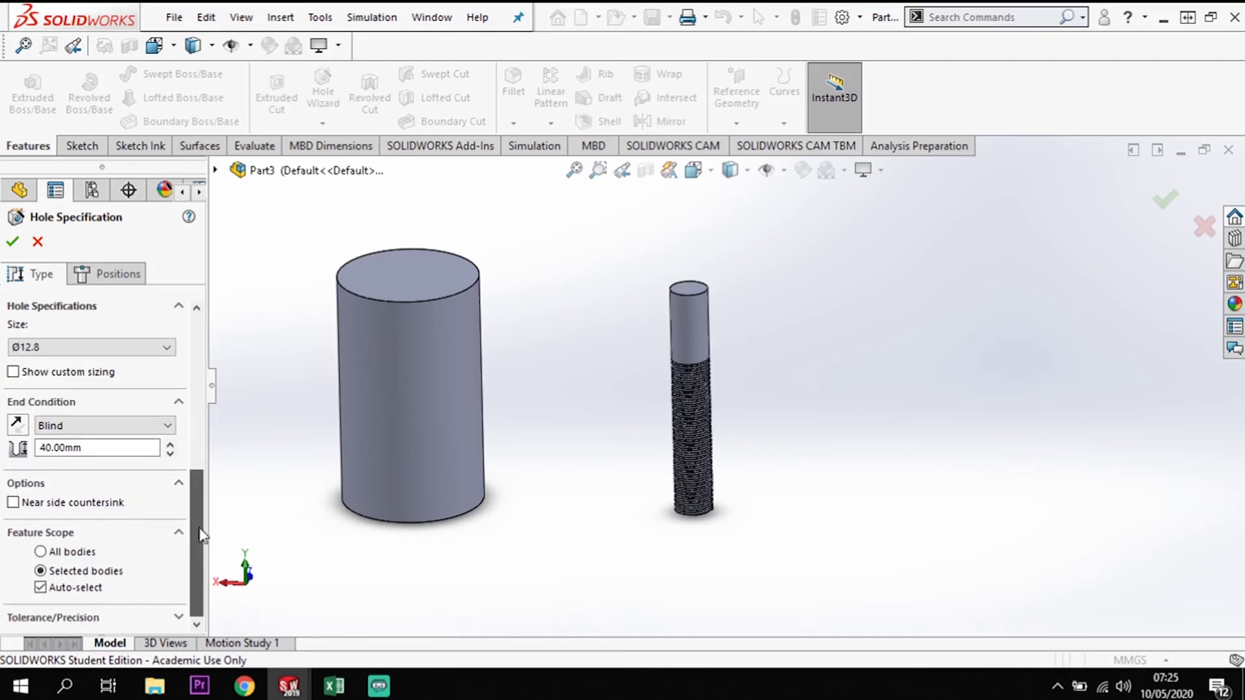
left_click_drag(203, 535, 192, 470)
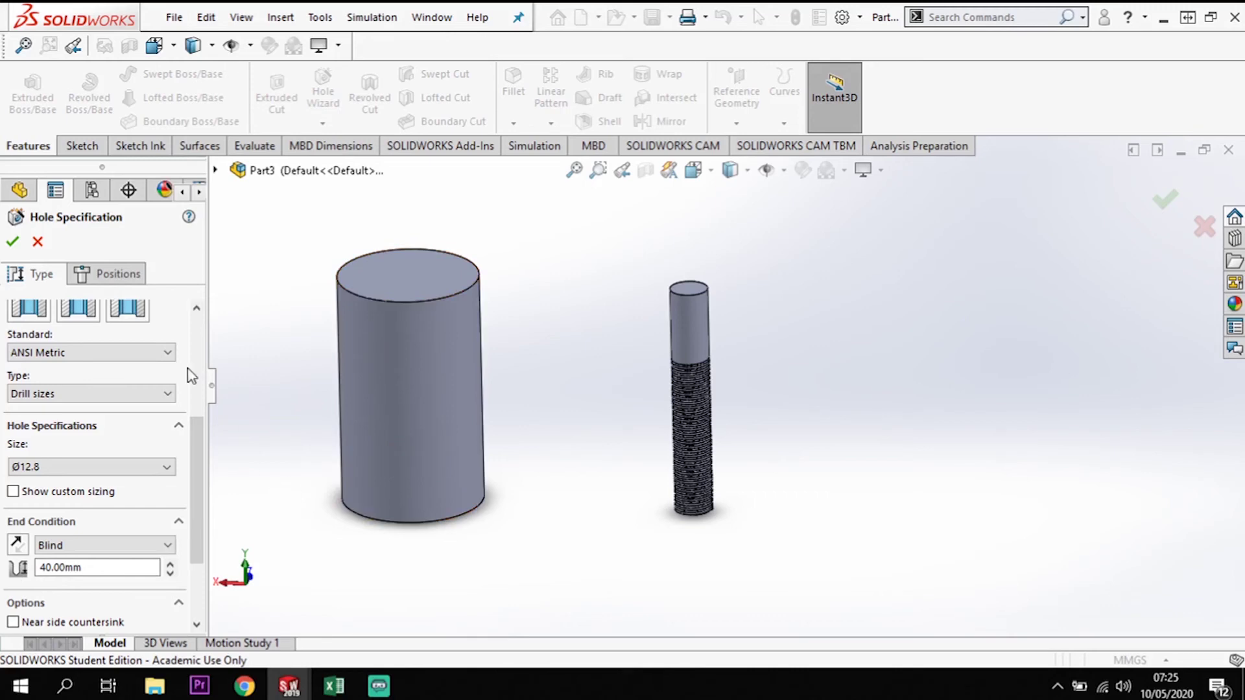
Position the hole at the center of the thick cylinder's top face and accept it
left_click(118, 275)
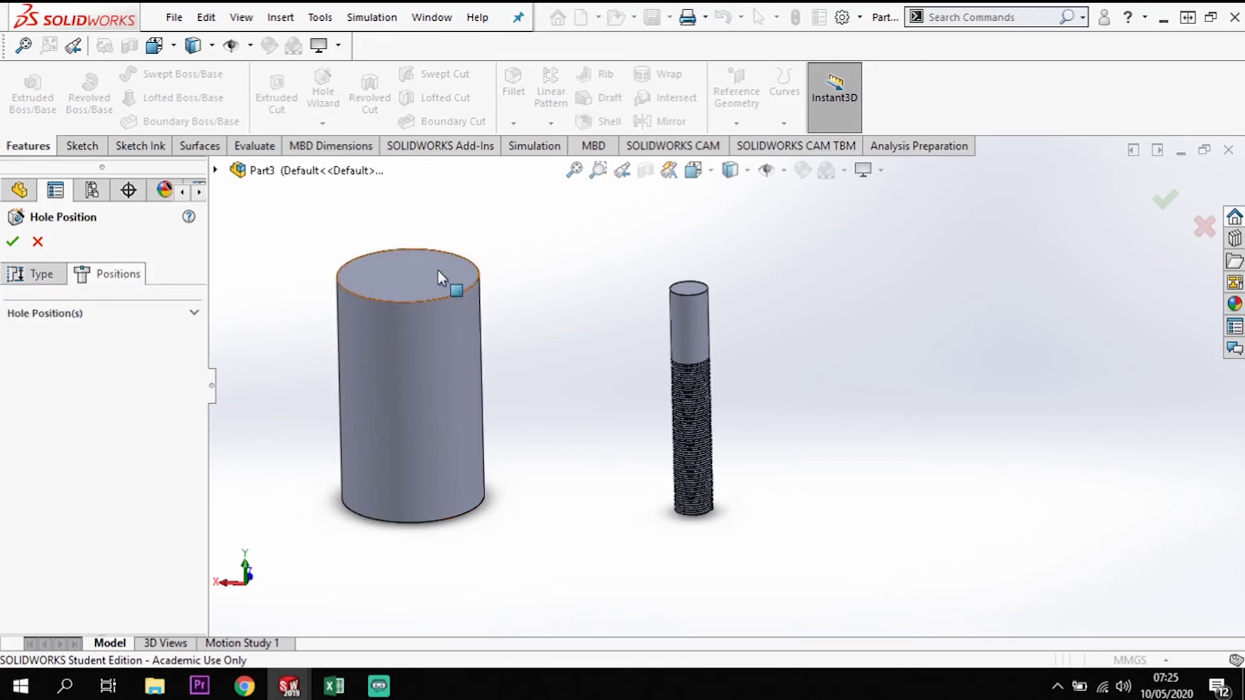
left_click(415, 267)
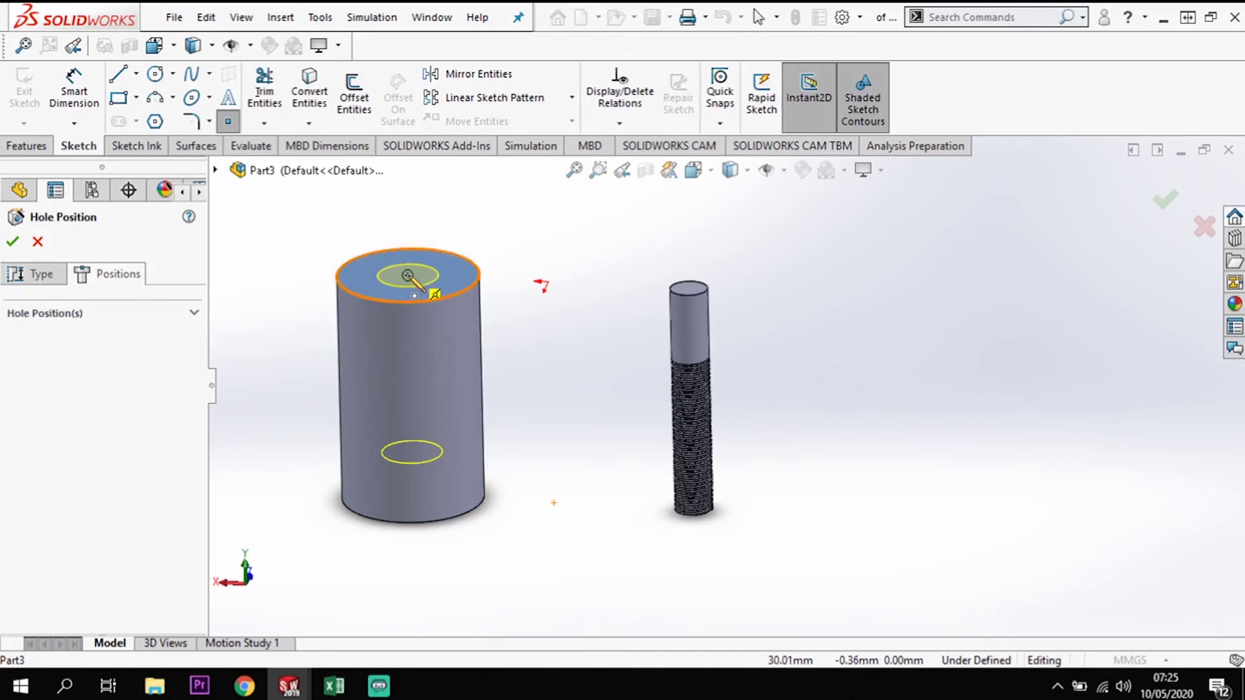
left_click(408, 275)
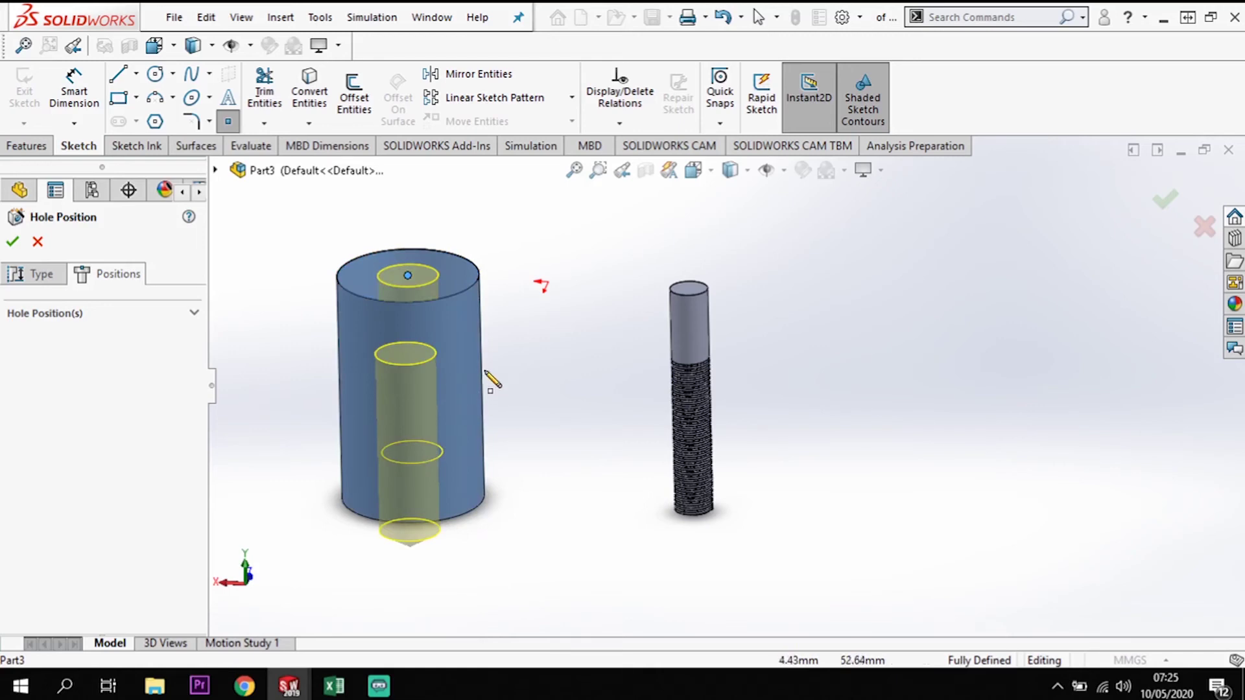
left_click(17, 245)
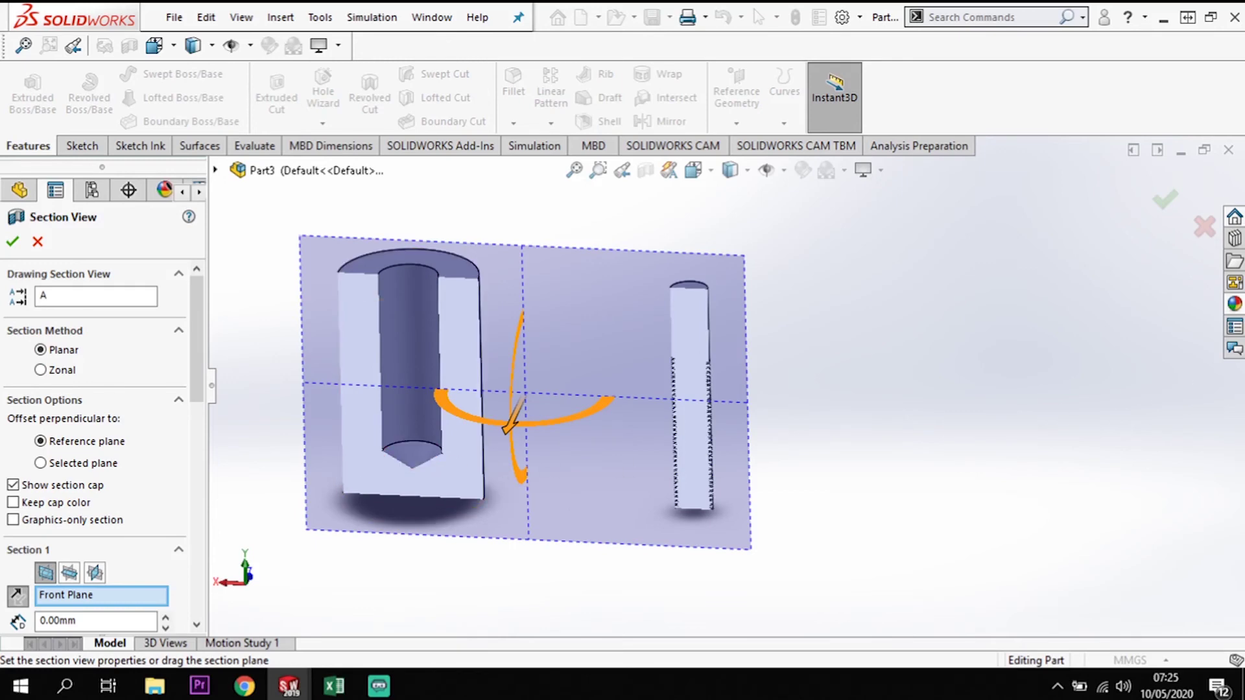
View the hole's interior in a section through the Front Plane, and turn the section view off
left_click(1165, 200)
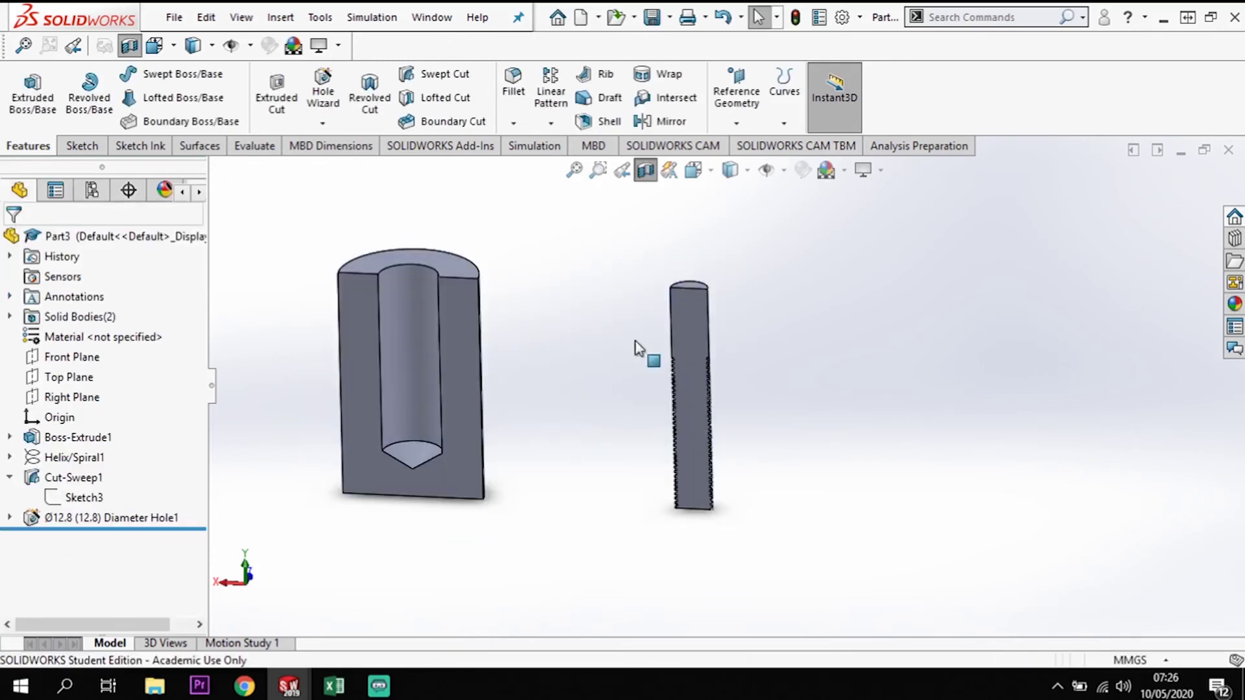
left_click(645, 171)
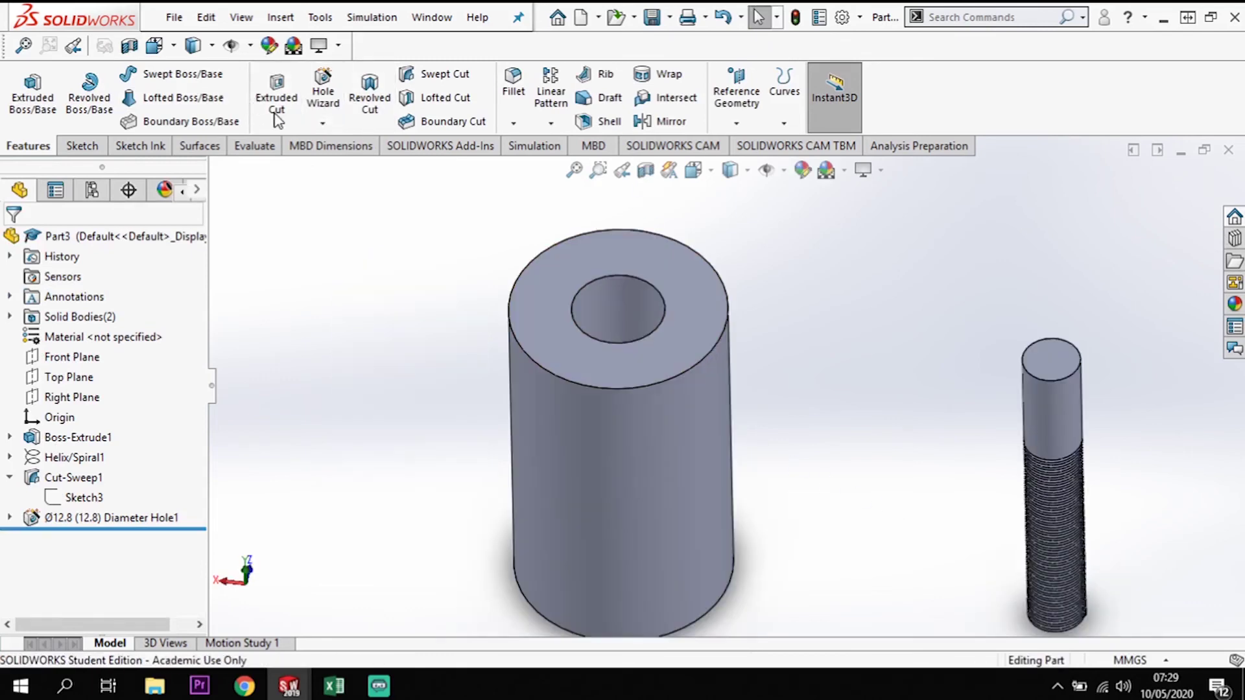
Start a Thread feature and set the hole's top circular edge as the thread location
left_click(332, 125)
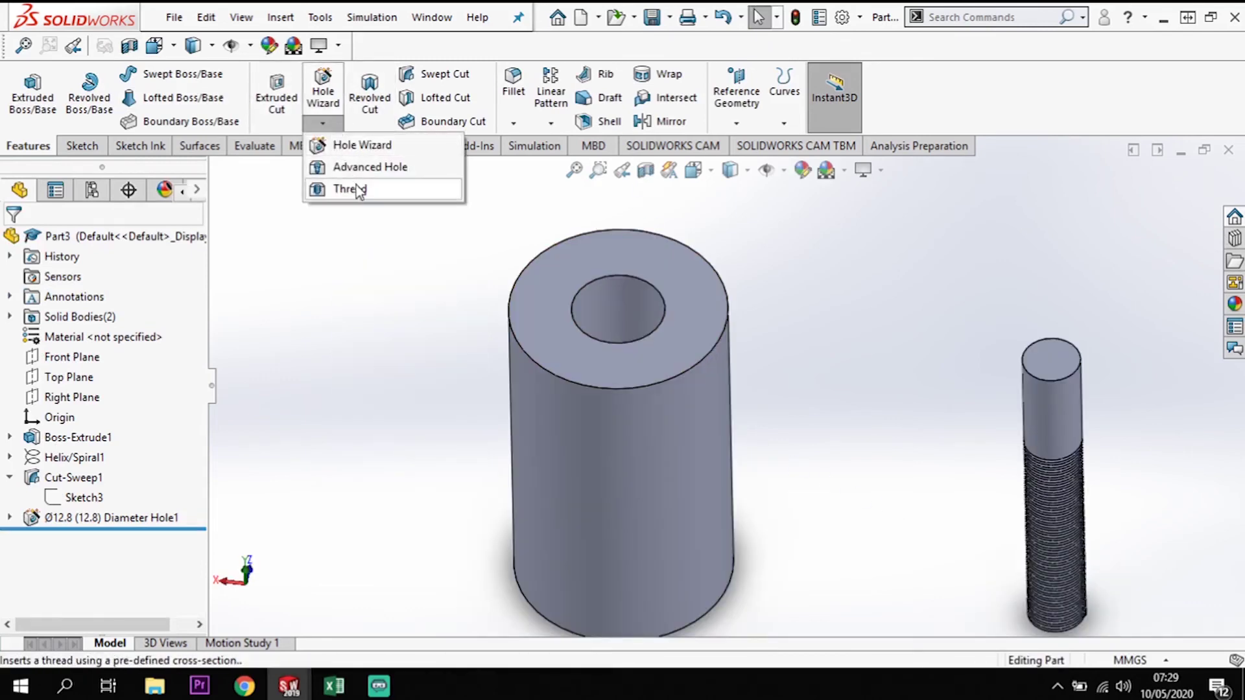
left_click(356, 187)
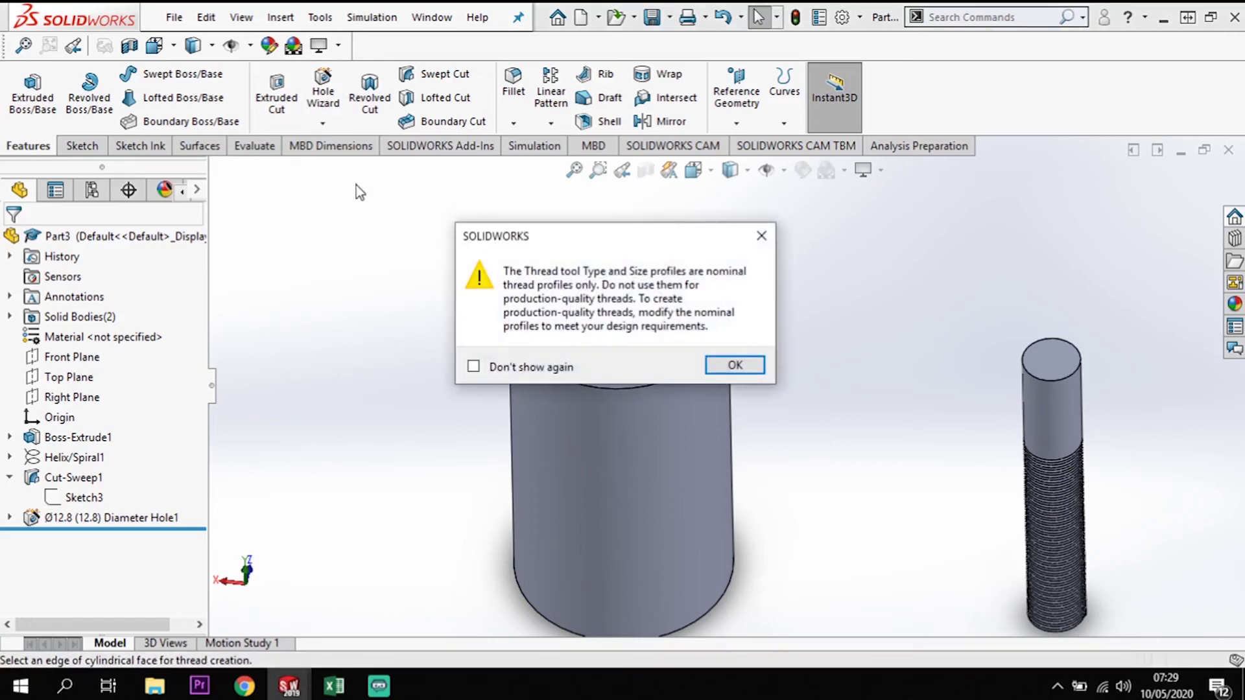
left_click(728, 366)
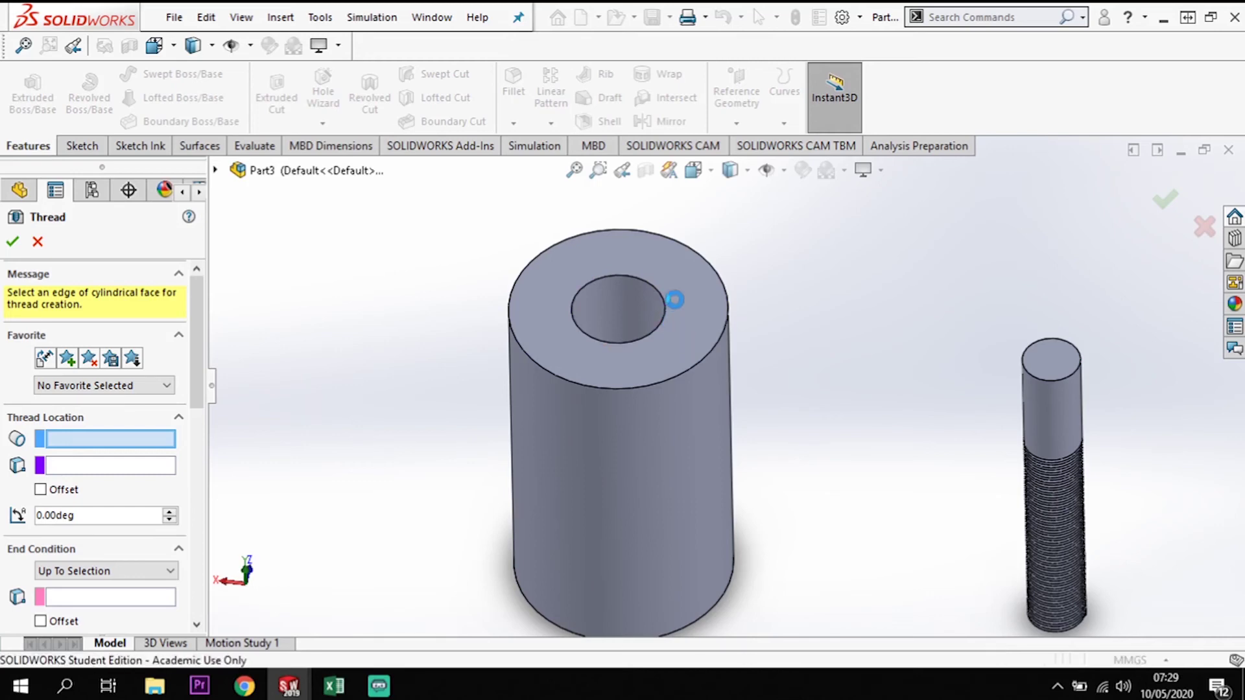
left_click(677, 293)
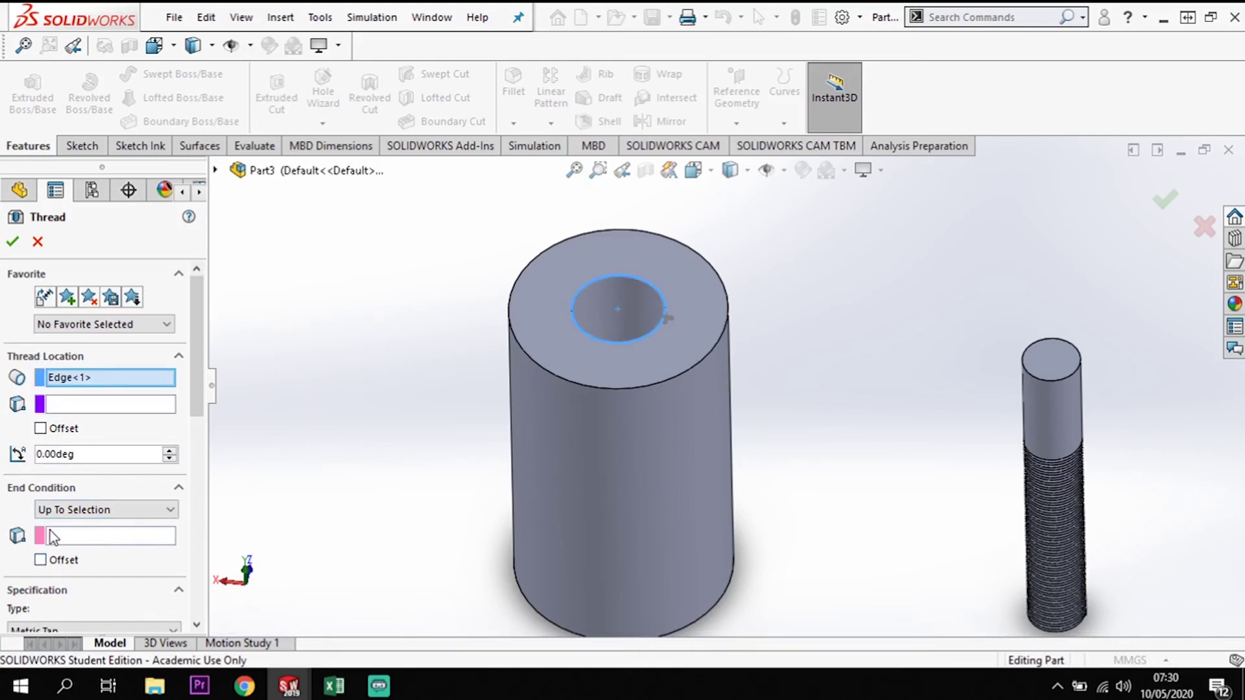
Try a Blind end condition for the thread, and restore Up To Selection
middle_click_drag(305, 461, 306, 565)
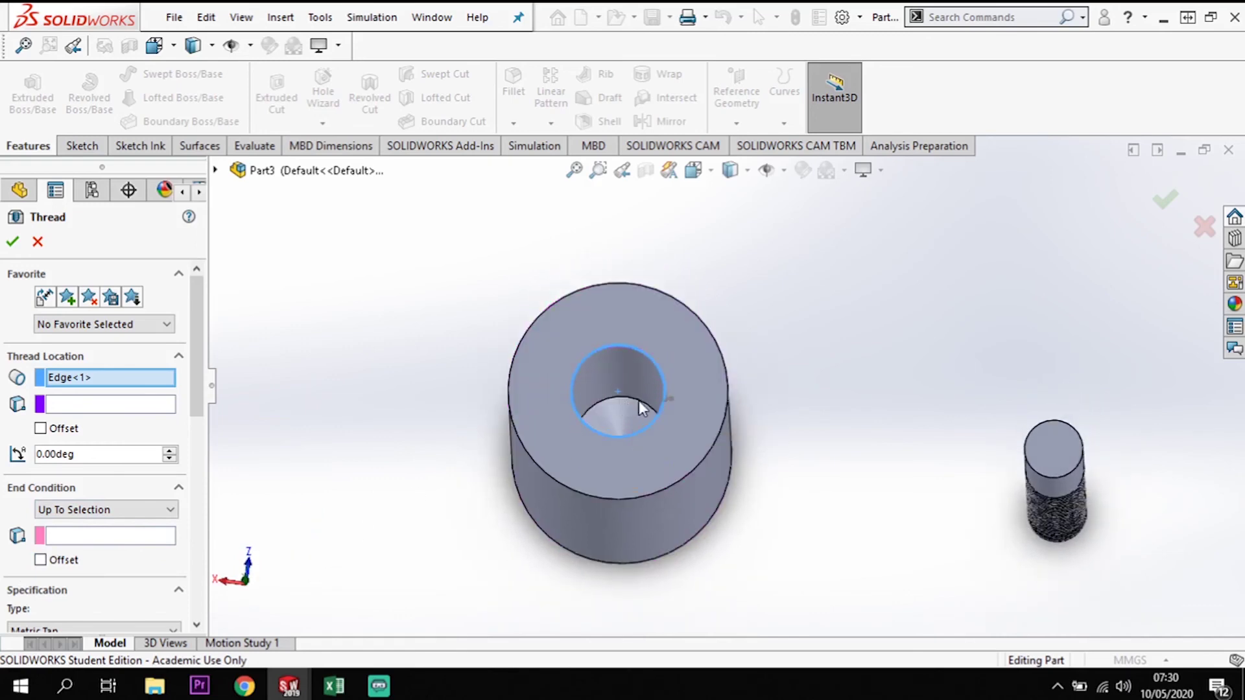
left_click(170, 510)
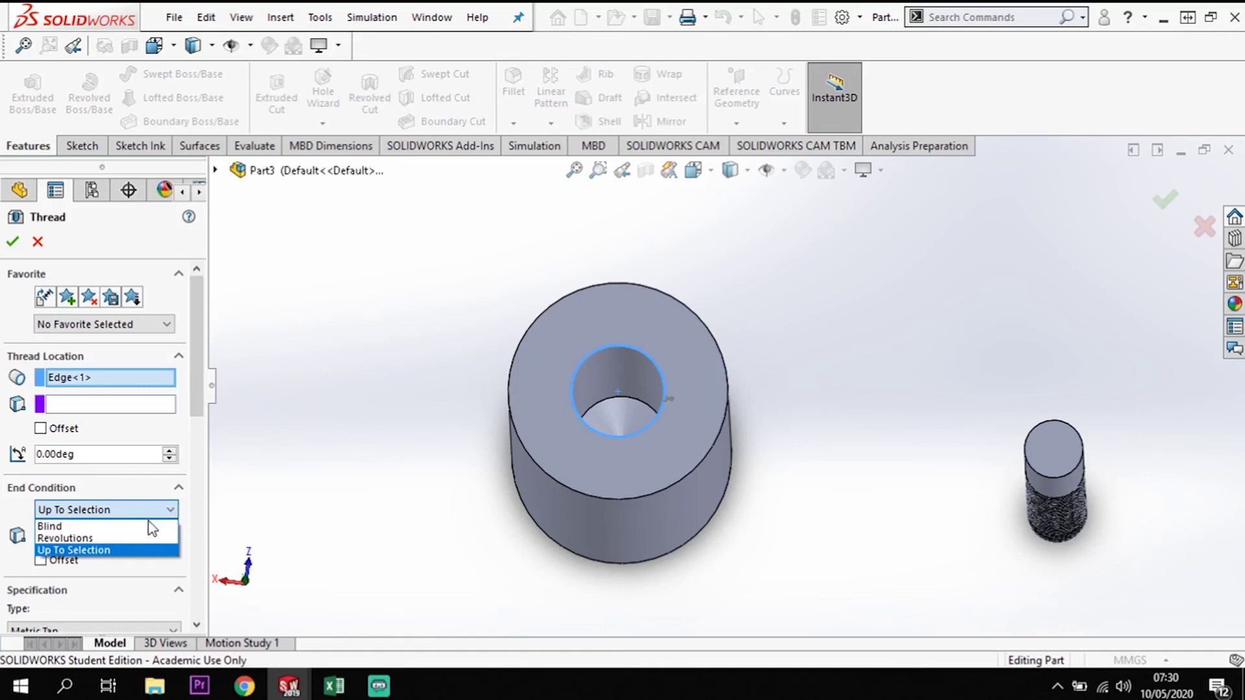
left_click(151, 523)
middle_click_drag(425, 489, 427, 366)
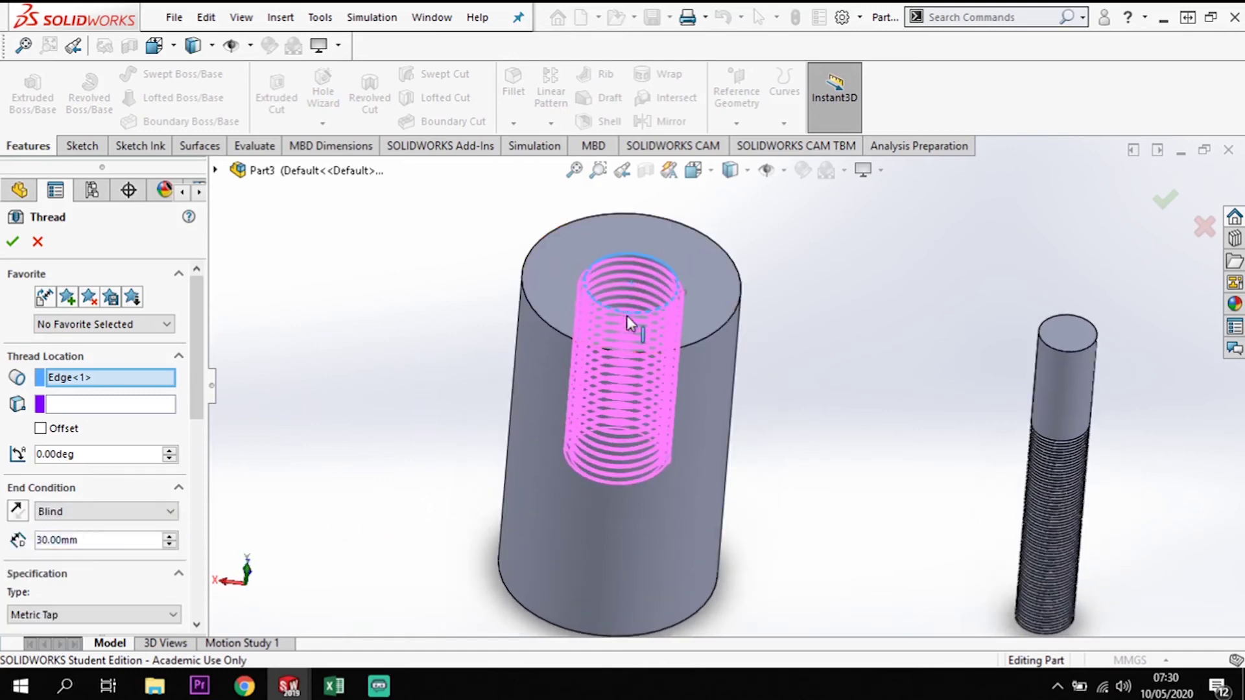
left_click(170, 502)
left_click(129, 551)
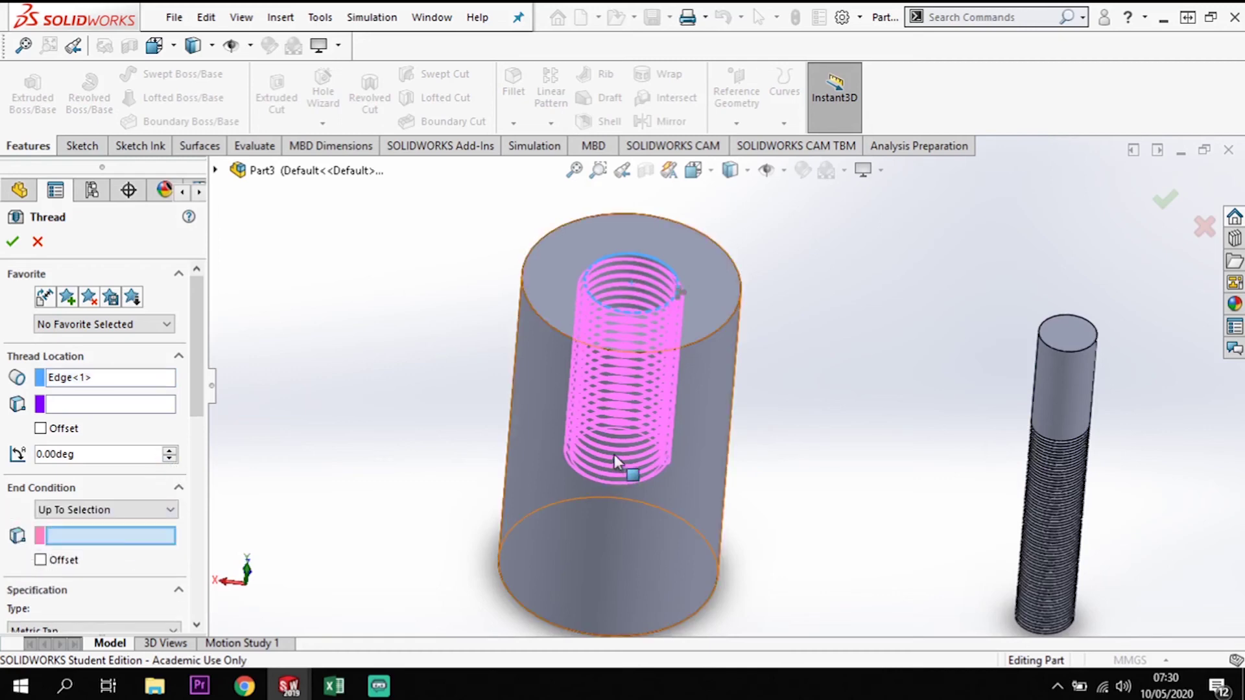
End the thread at the circular edge at the bottom of the hole's straight wall
middle_click_drag(632, 458, 604, 426)
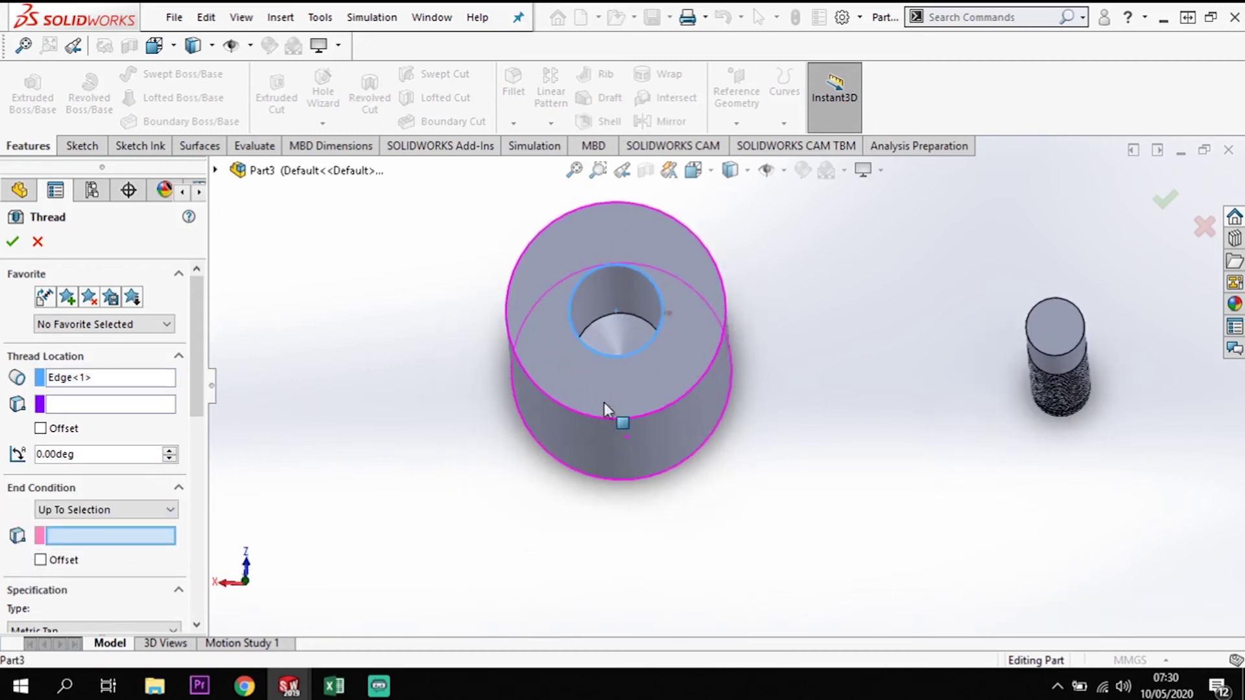
left_click(630, 317)
middle_click_drag(552, 518, 320, 406)
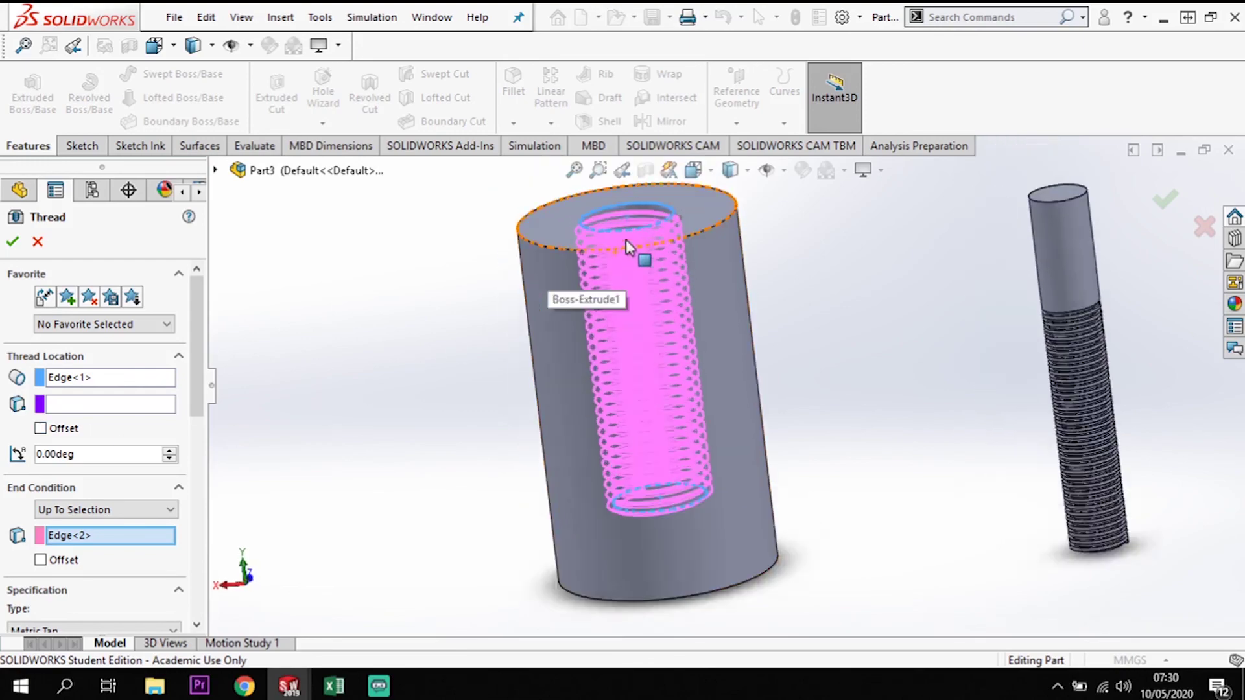
Offset the thread start by 1.50 mm, reversed to begin above the cylinder's top face, and accept the thread
scroll(625, 240, "down", 8)
scroll(649, 260, "down", 5)
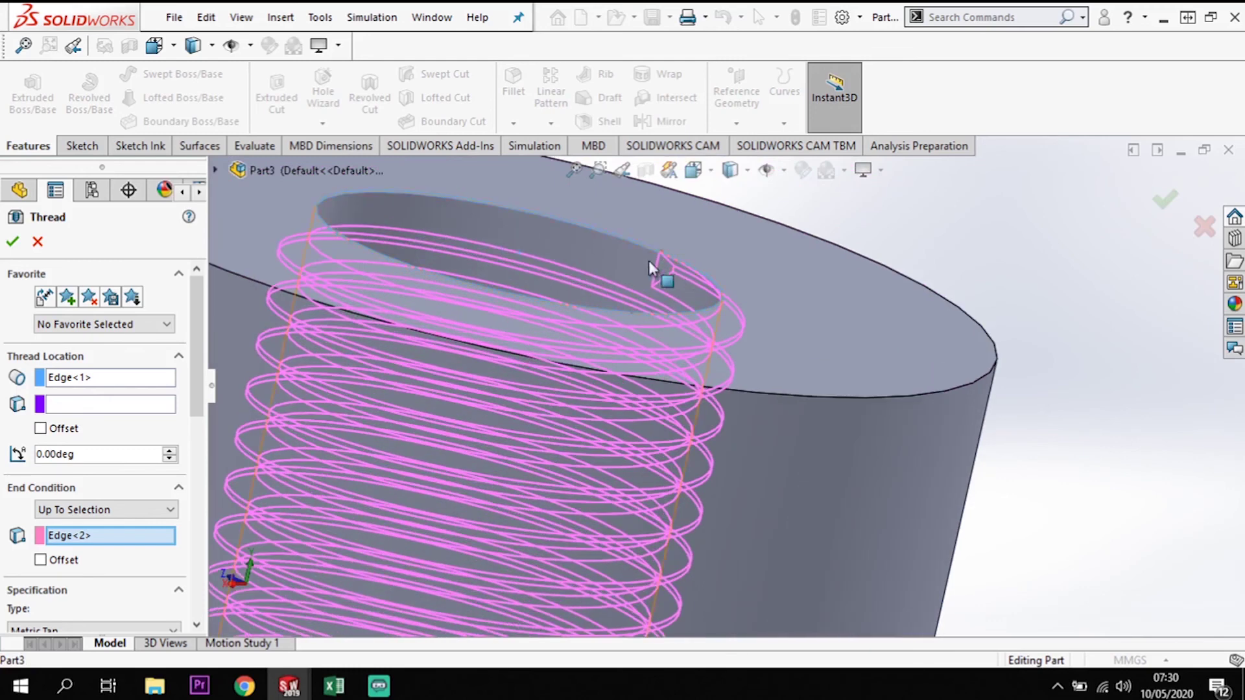
left_click(40, 428)
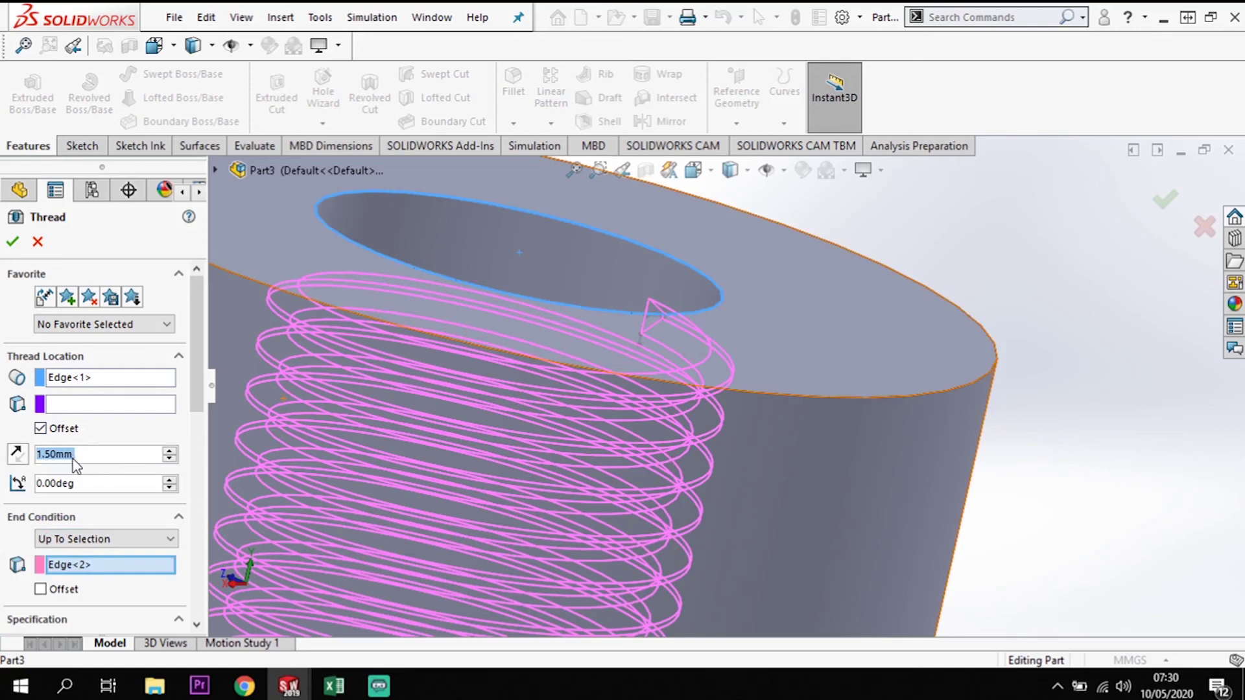
left_click(19, 455)
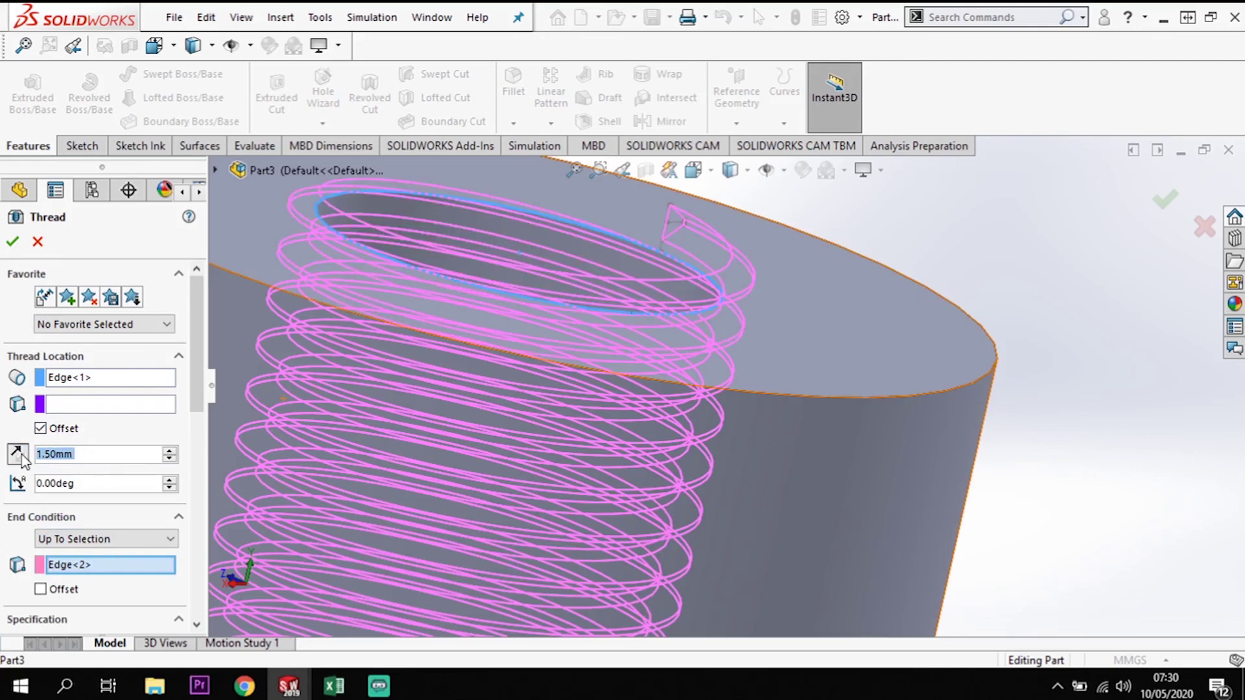
middle_click_drag(706, 282, 670, 223)
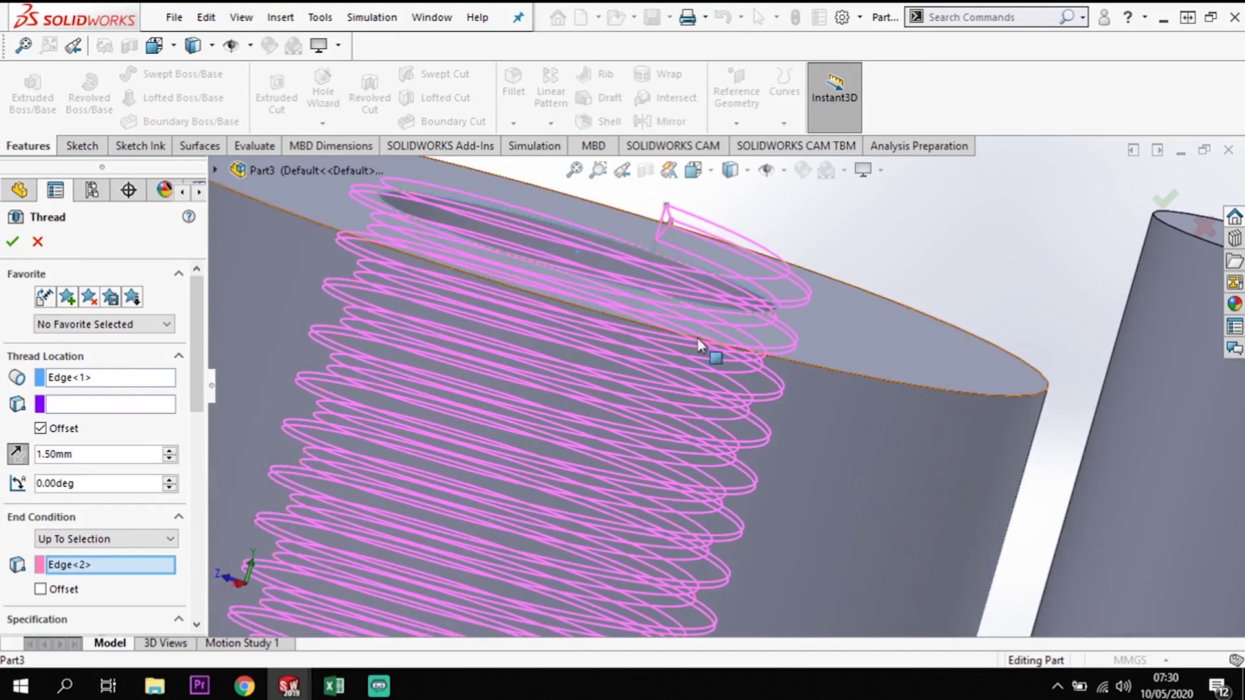
scroll(697, 337, "up", 5)
middle_click_drag(740, 398, 771, 440)
scroll(771, 455, "up", 5)
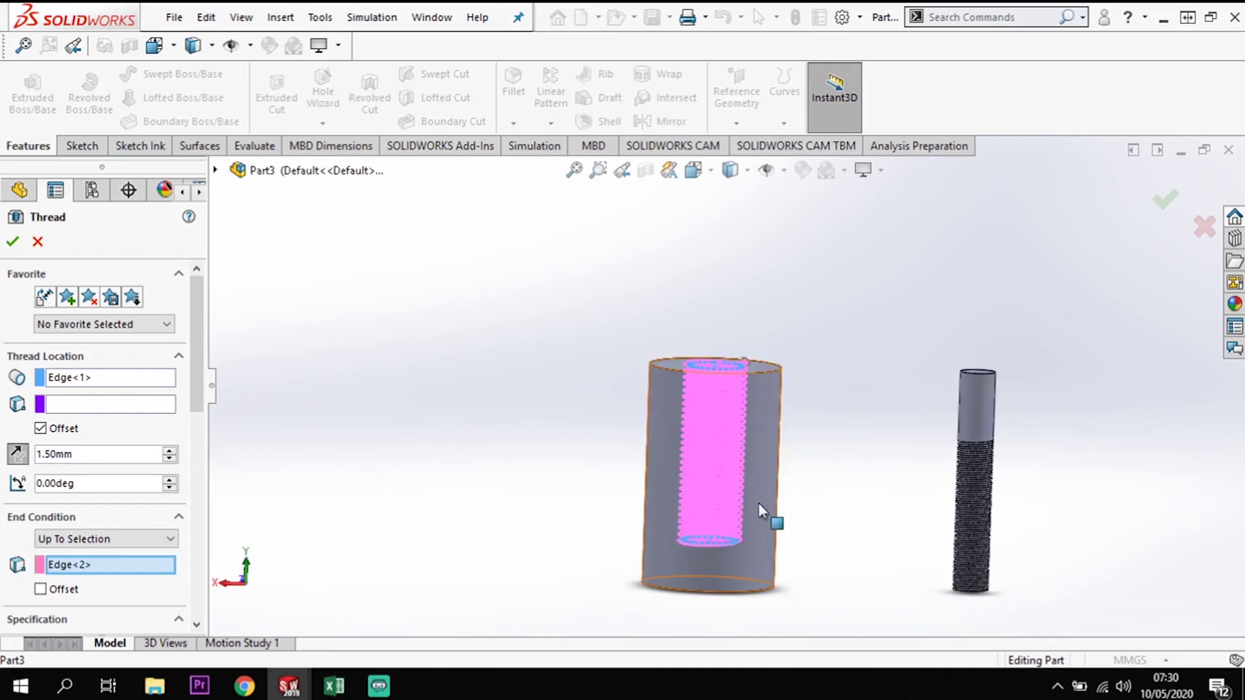
scroll(756, 504, "down", 8)
scroll(698, 539, "down", 3)
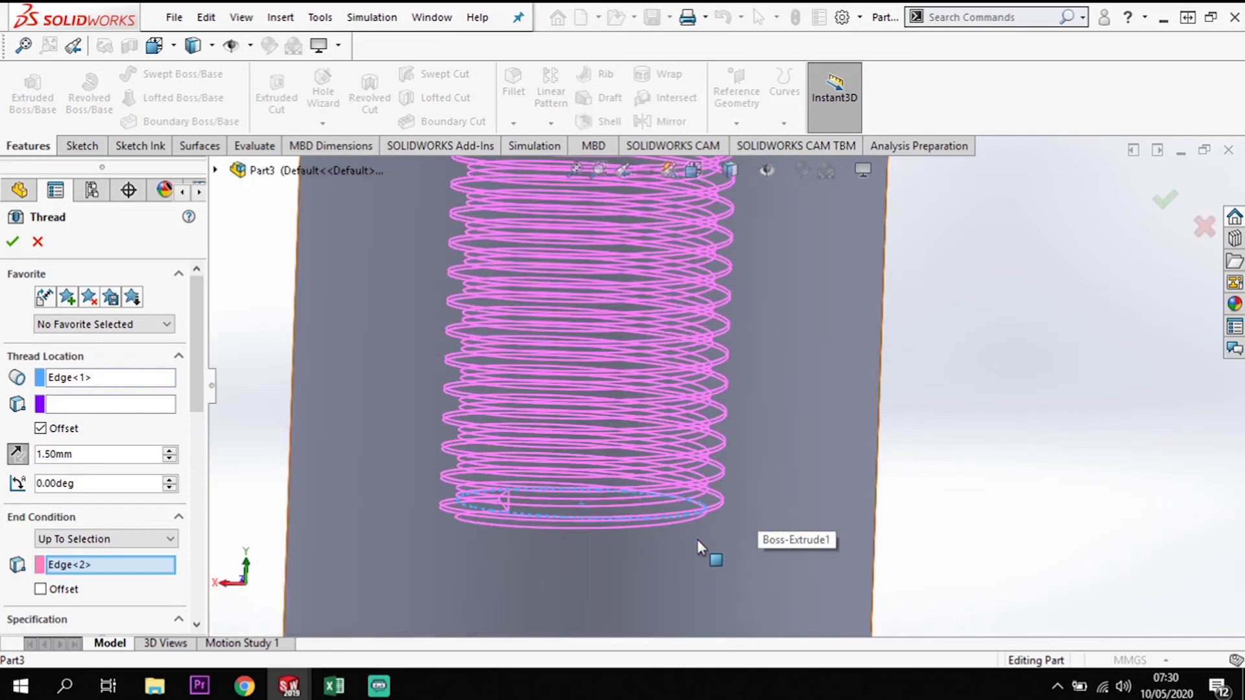
left_click(13, 244)
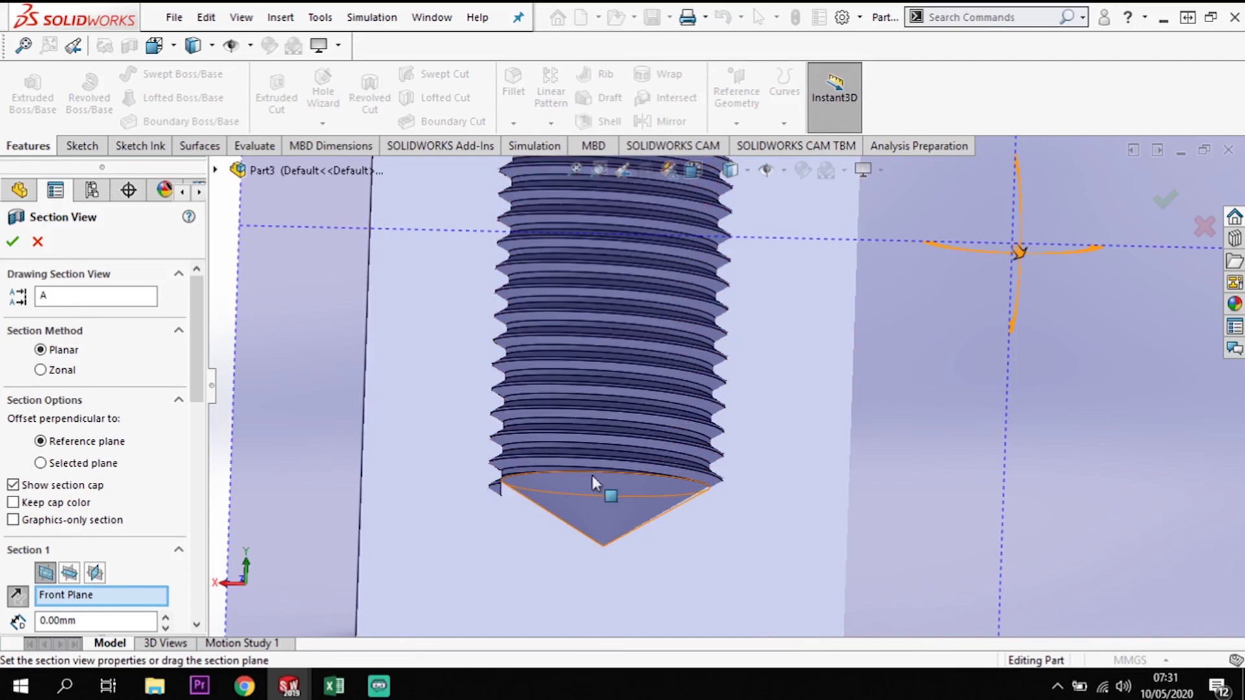
Leave the section preview and edit the hole's thread so that it is trimmed with the end face
left_click(38, 242)
right_click(58, 542)
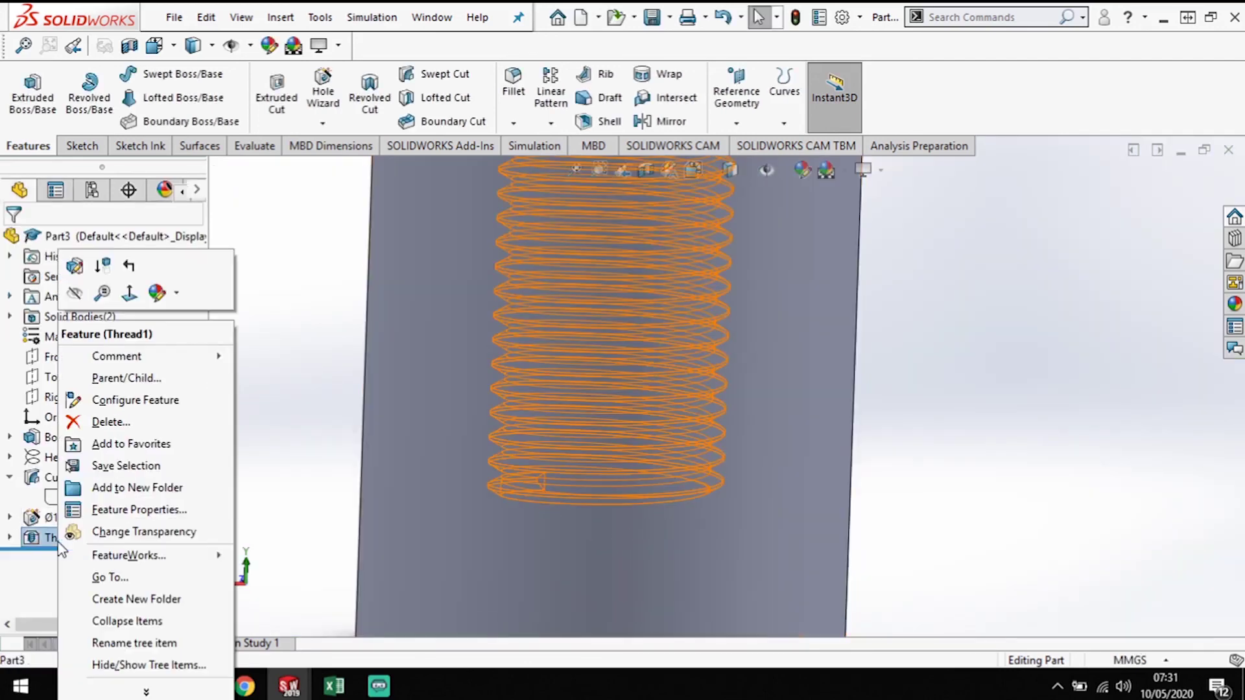
left_click(75, 264)
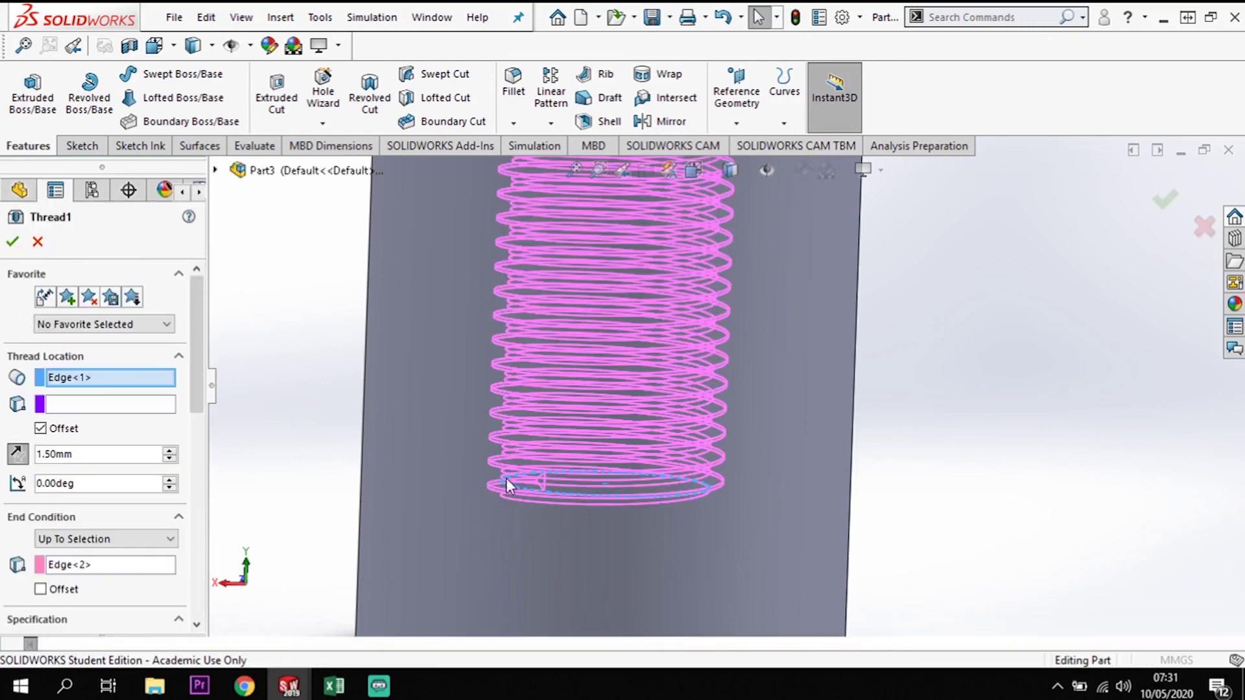
left_click_drag(200, 387, 207, 580)
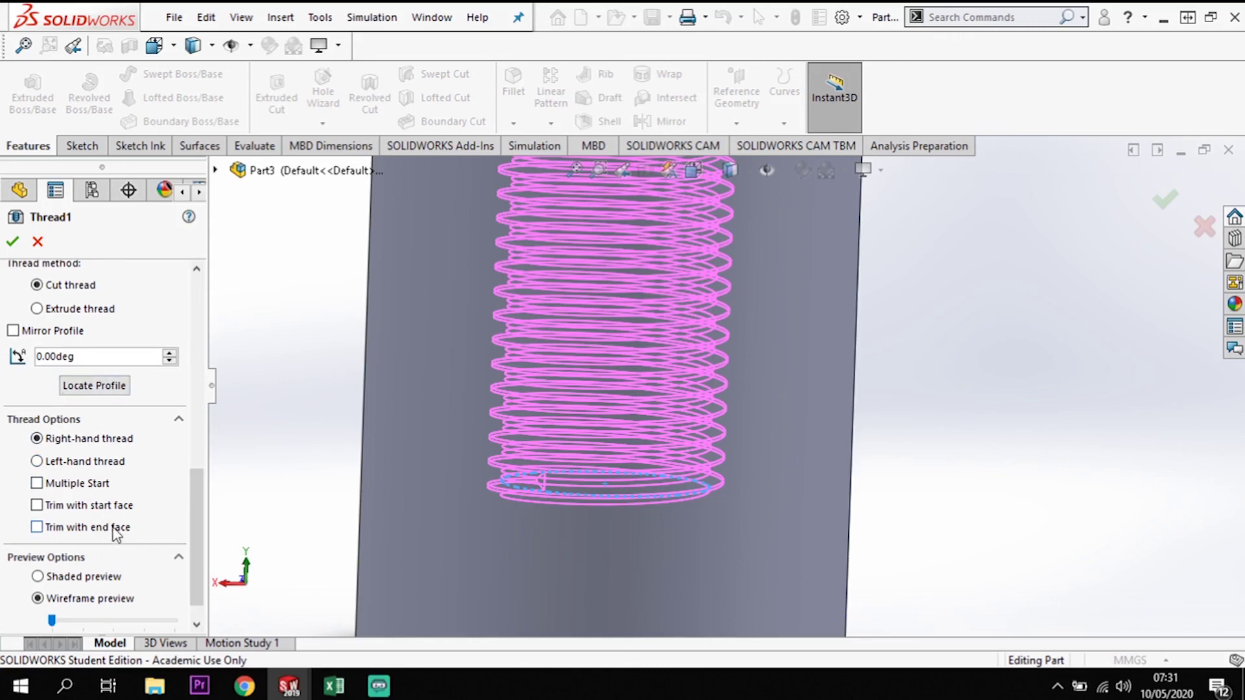
left_click(37, 527)
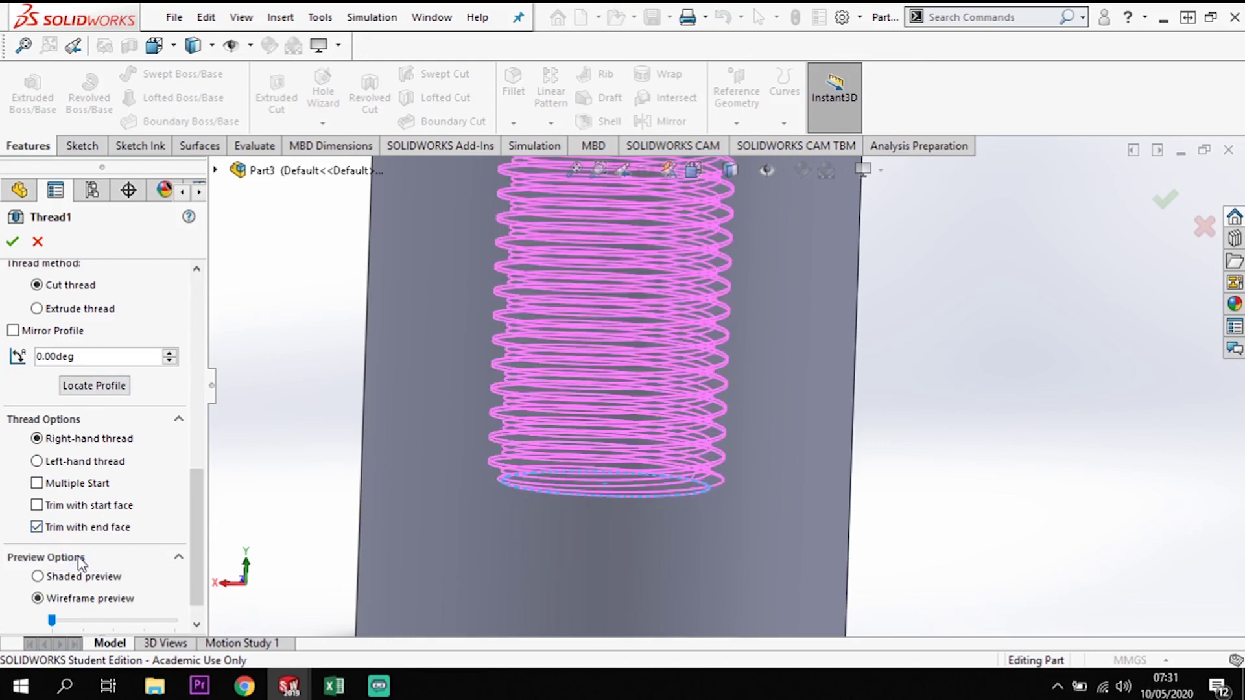
left_click(12, 241)
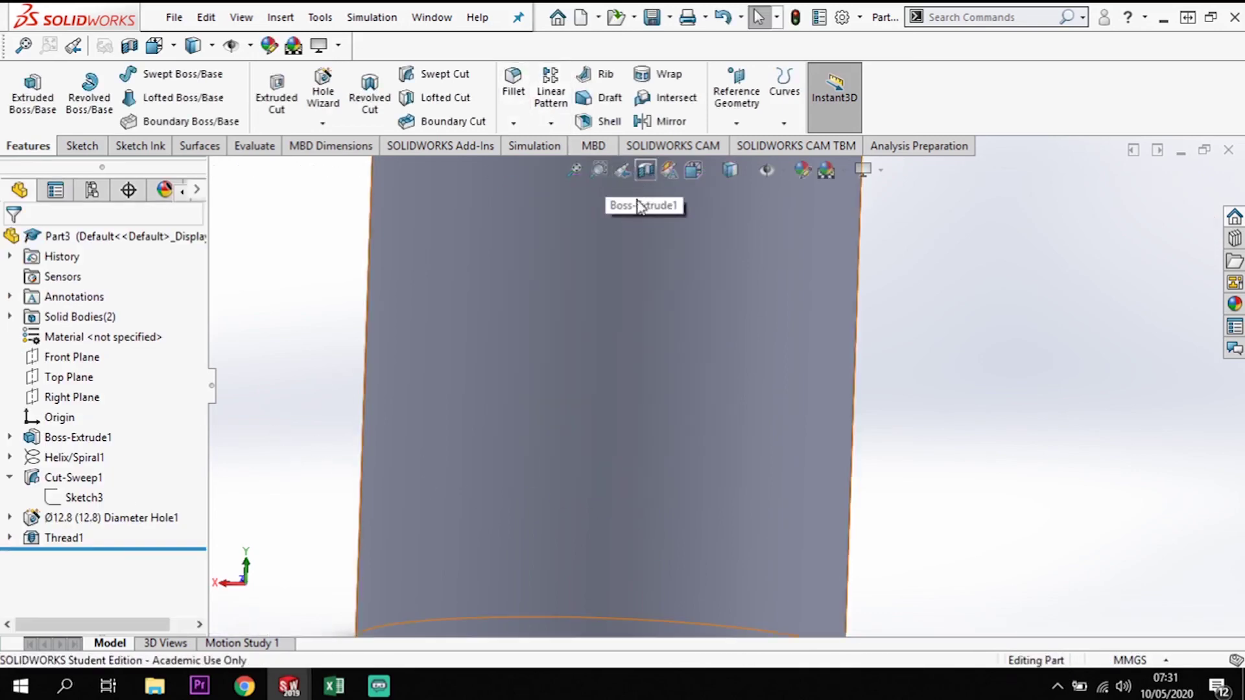
Section both cylinders along the Front Plane and orient the model to the Back view to compare the two threads
left_click(645, 169)
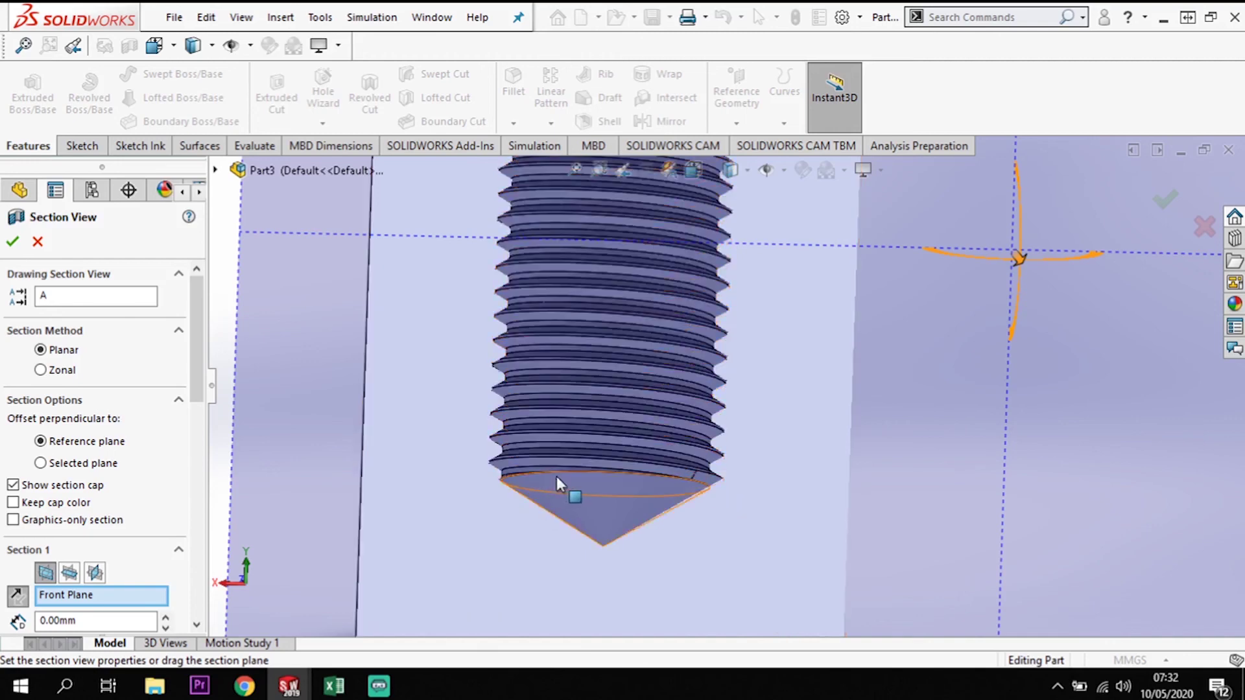
scroll(592, 477, "up", 5)
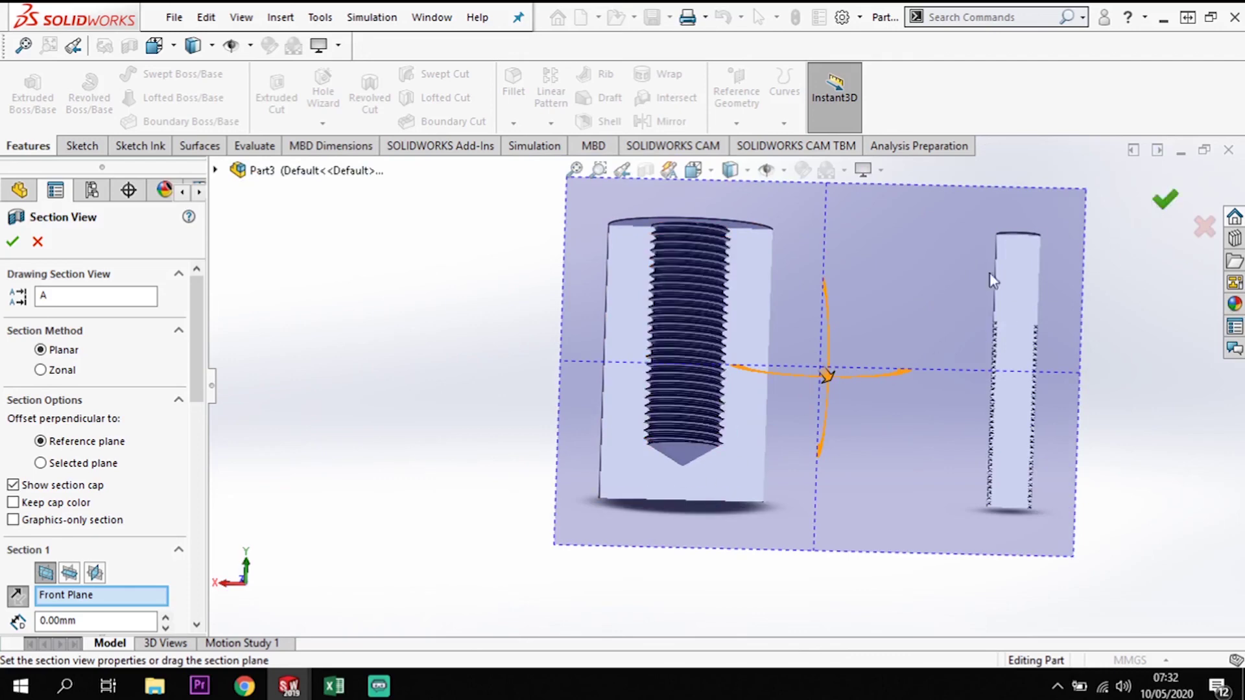
left_click(1168, 206)
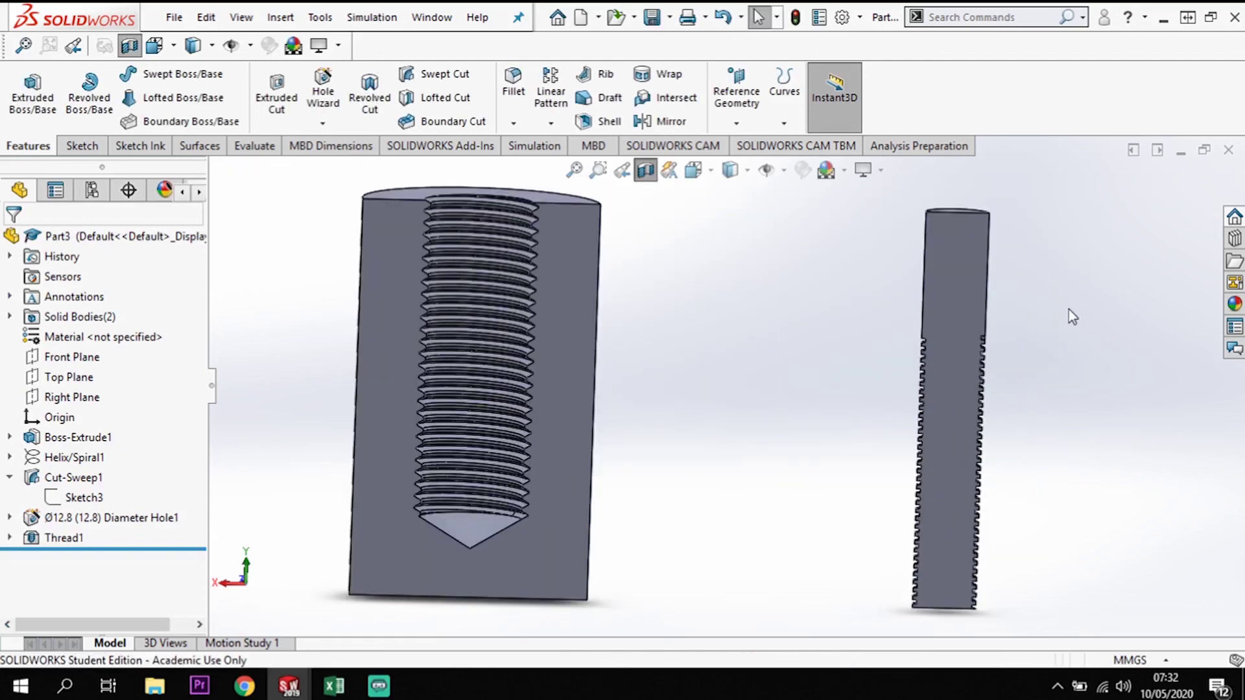
key("space")
left_click(597, 449)
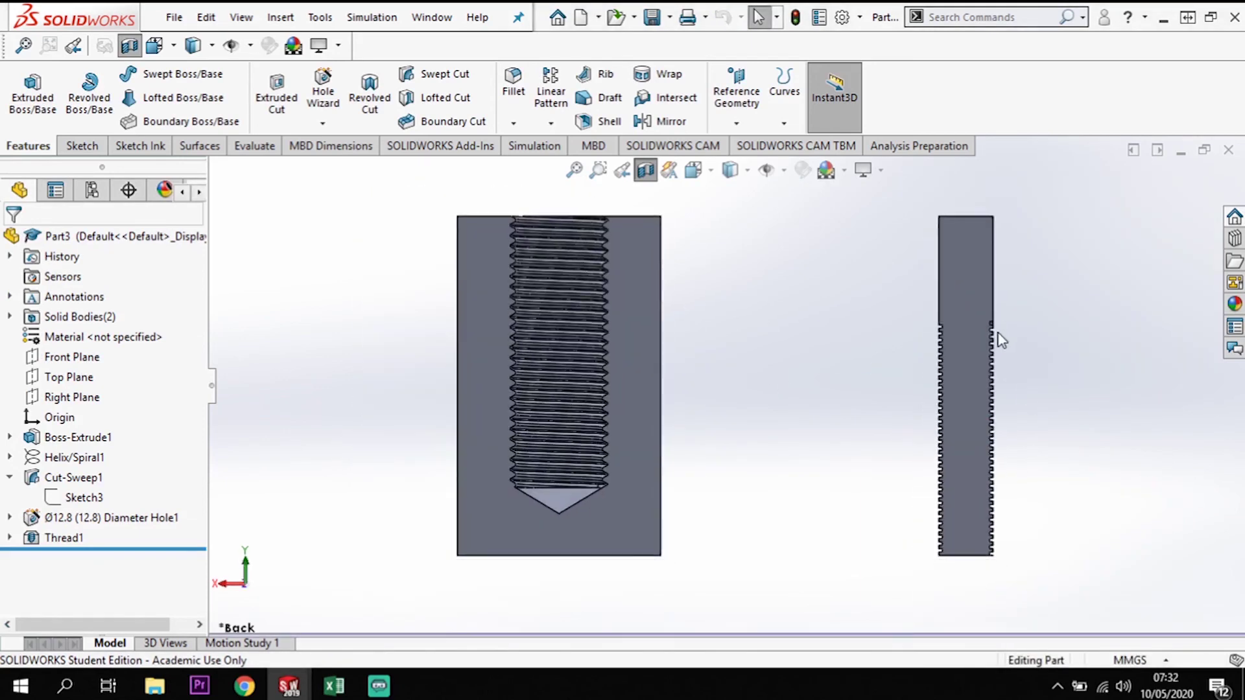
scroll(994, 339, "down", 2)
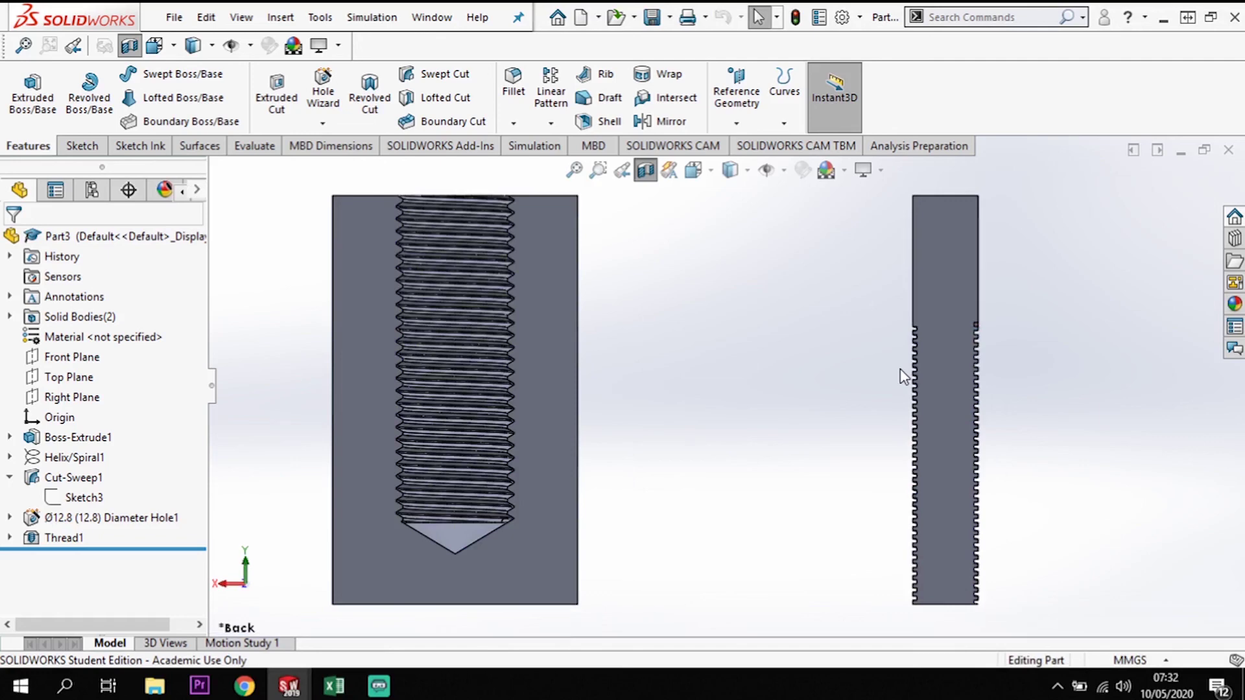